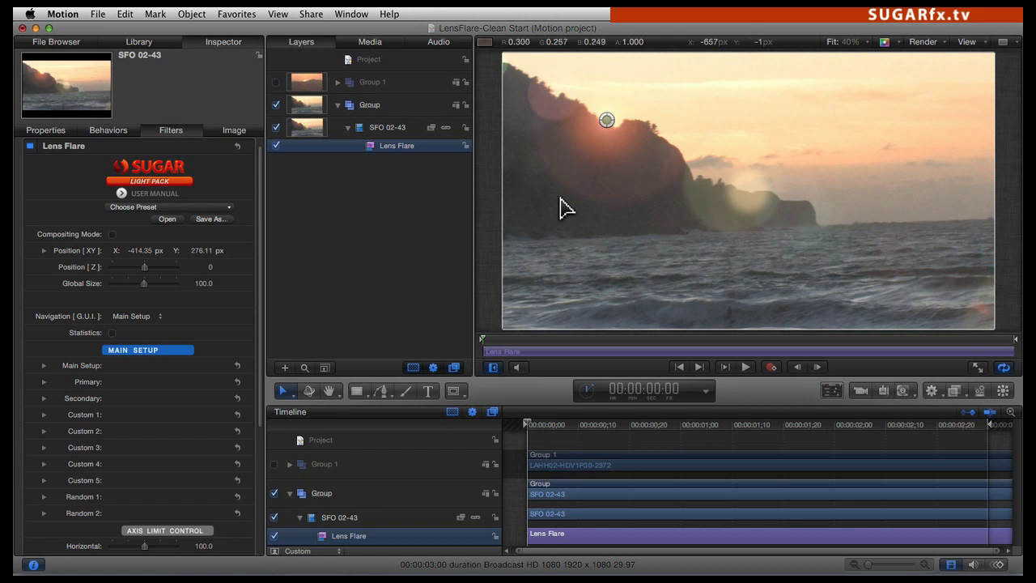
# Step: Enable Compositing Mode for the Lens Flare filter on SFO 02-43 and move the flare's center to about X -276, Y 0 px
pyautogui.click(385, 128)
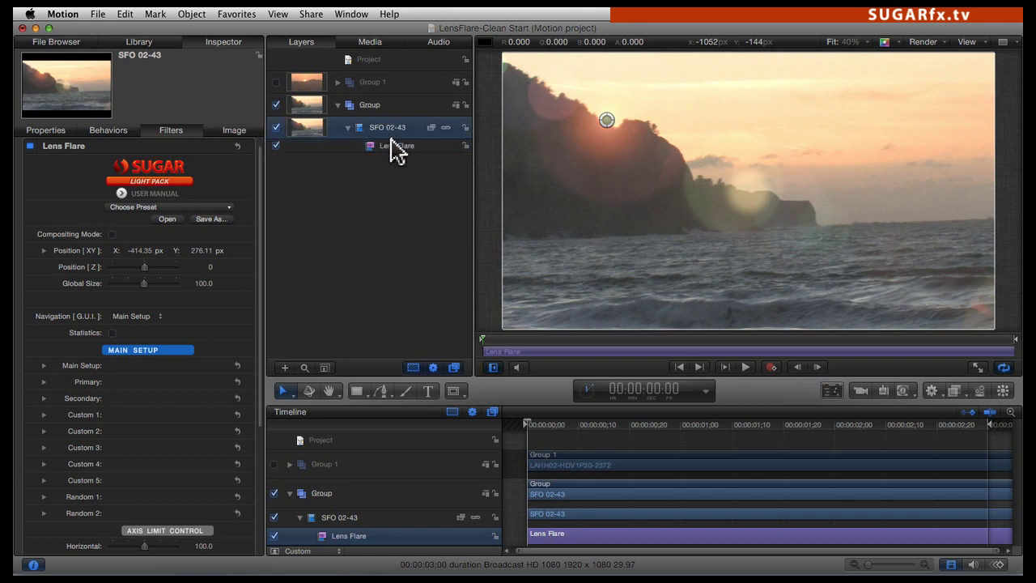
pyautogui.click(390, 147)
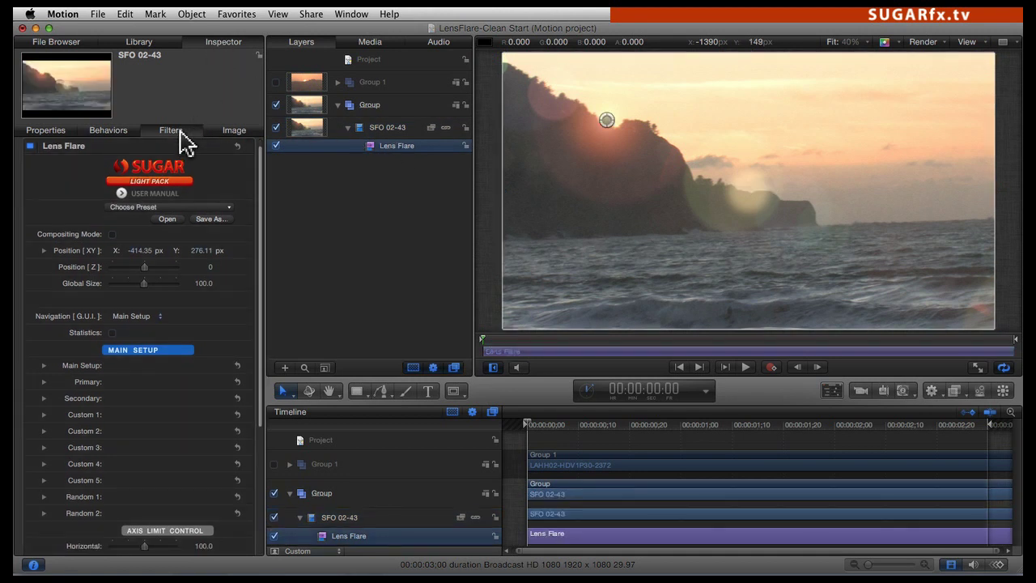
pyautogui.click(112, 233)
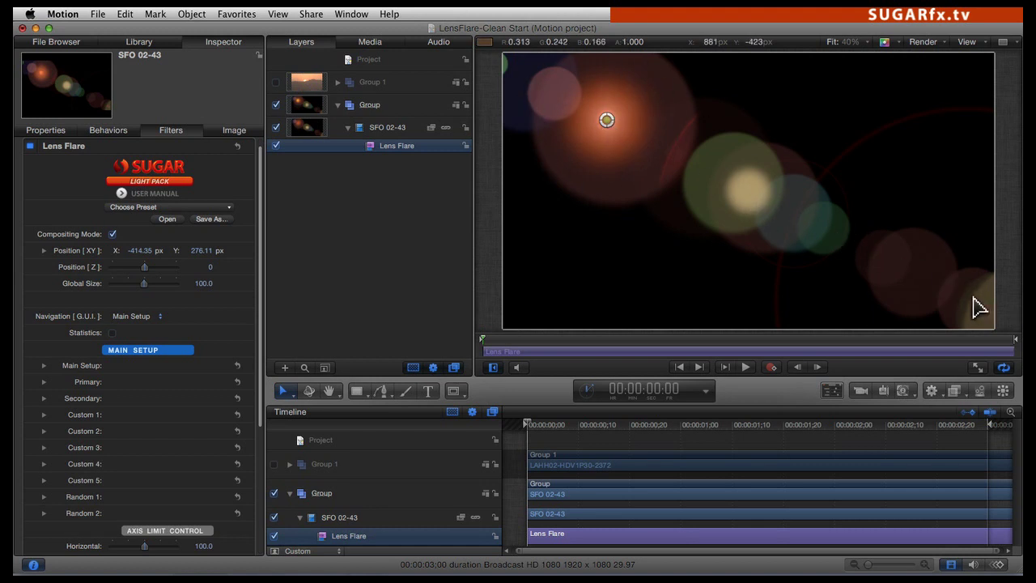
pyautogui.moveTo(613, 122); pyautogui.dragTo(654, 190)
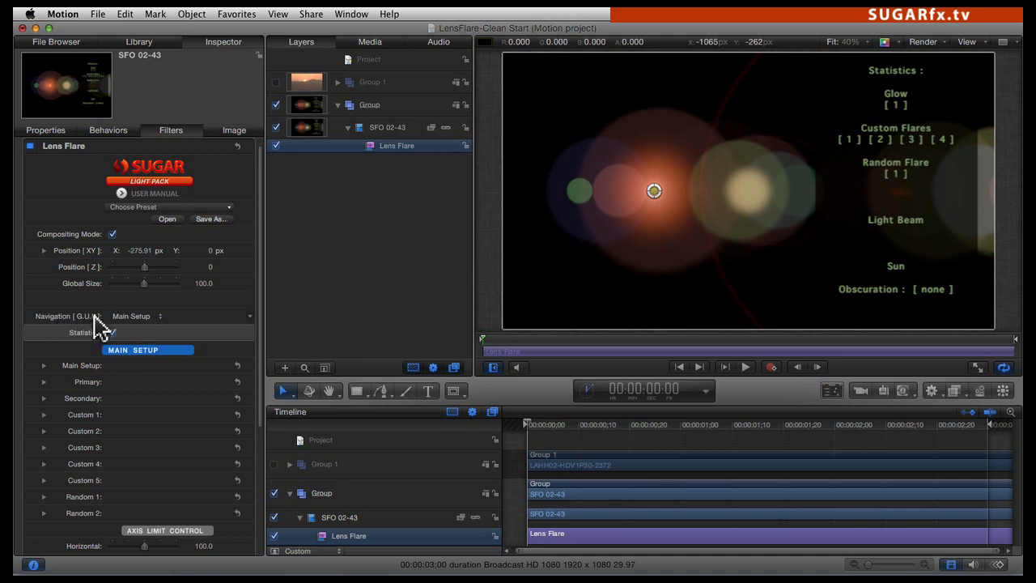
# Step: Show the Glow controls of the Lens Flare filter and solo the Primary glow
pyautogui.click(144, 318)
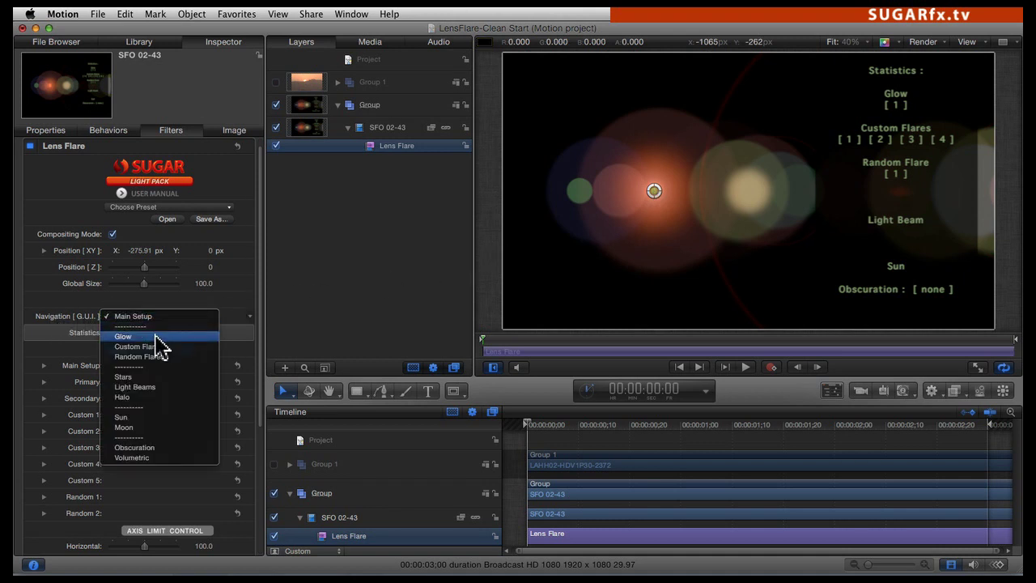
pyautogui.click(172, 336)
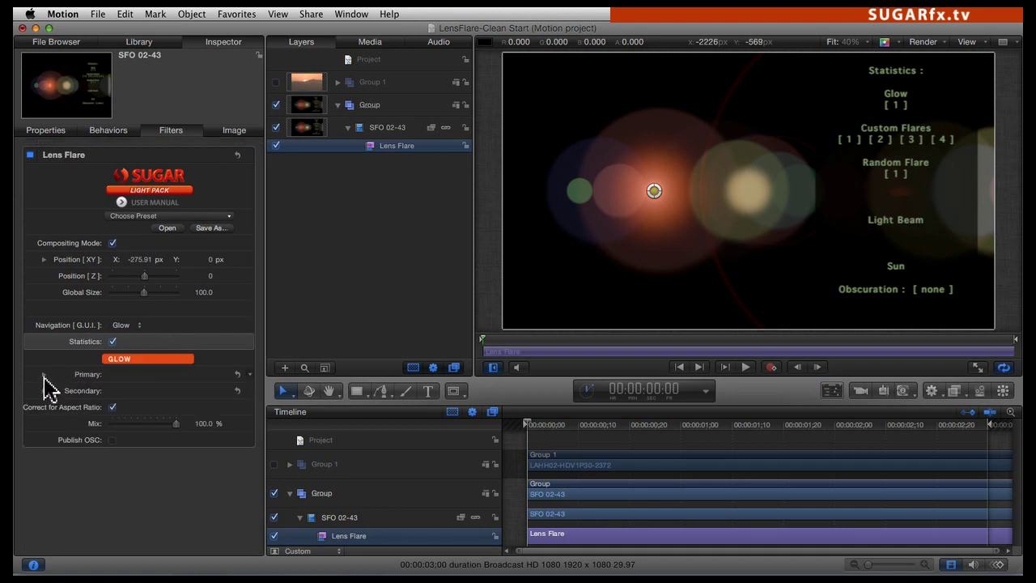
pyautogui.click(44, 375)
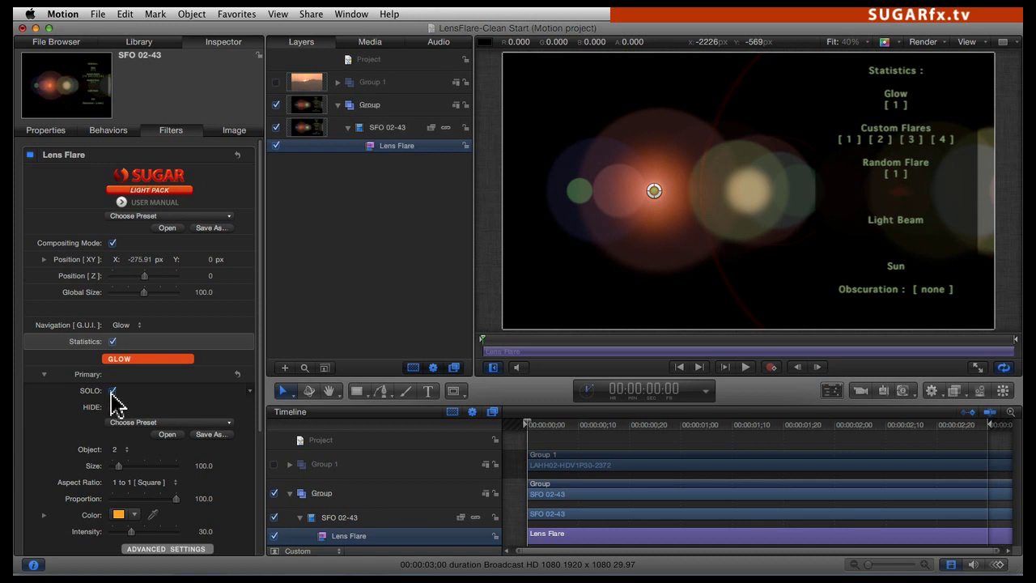
pyautogui.click(111, 390)
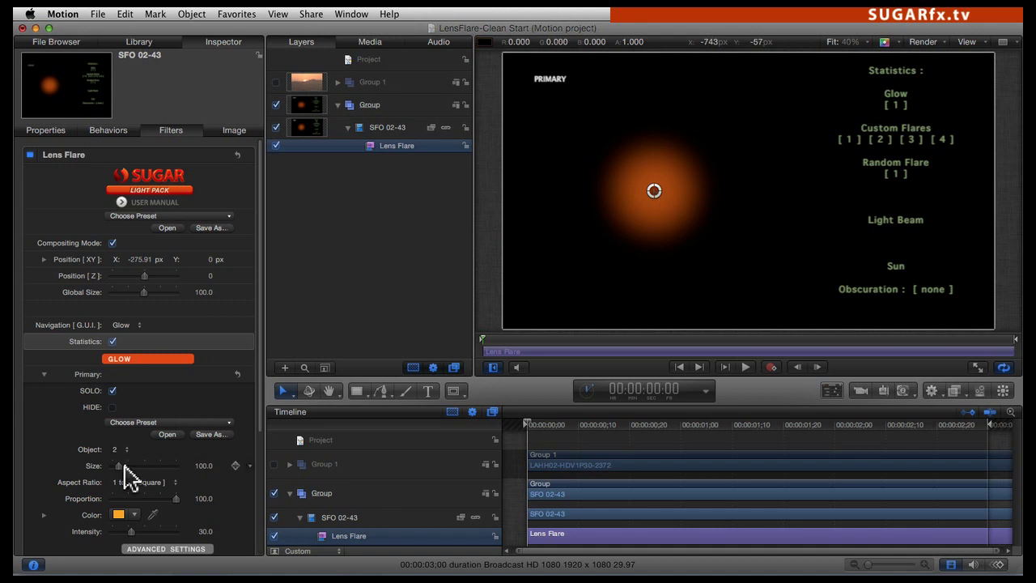
# Step: Set the Primary glow's size to 228 and its color to mint green, and turn off its solo
pyautogui.click(118, 514)
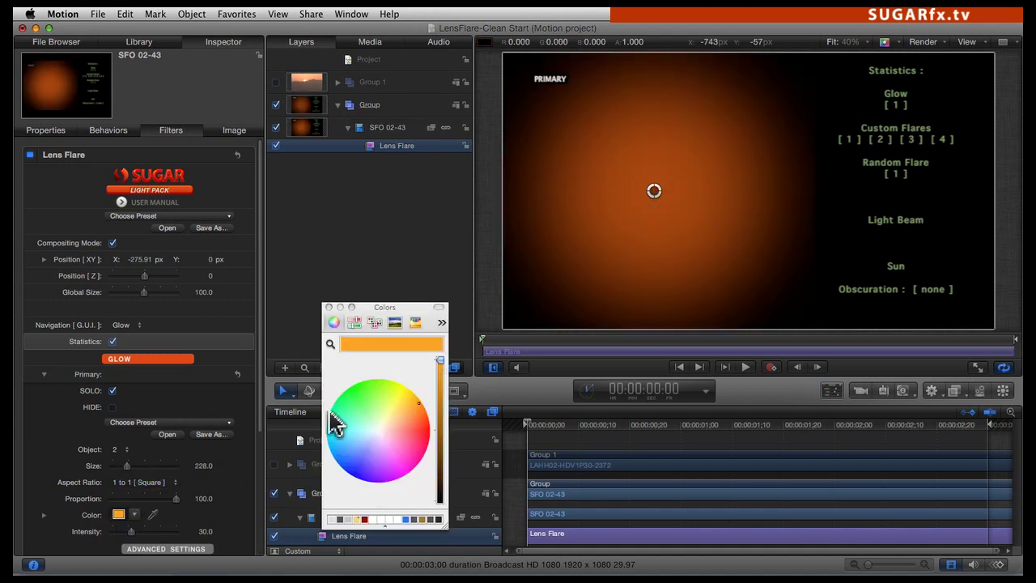
pyautogui.click(369, 437)
pyautogui.click(329, 308)
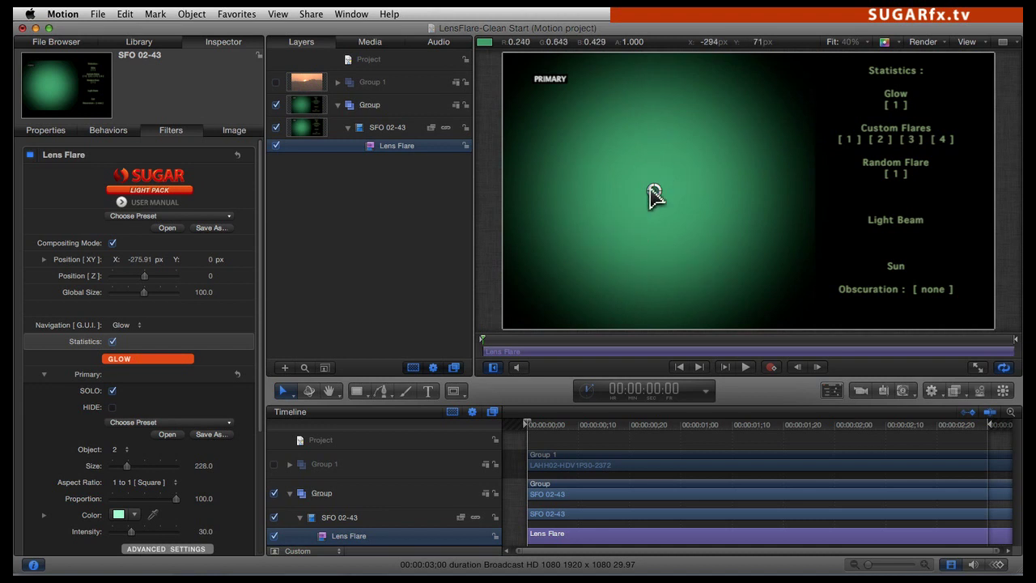
pyautogui.click(111, 391)
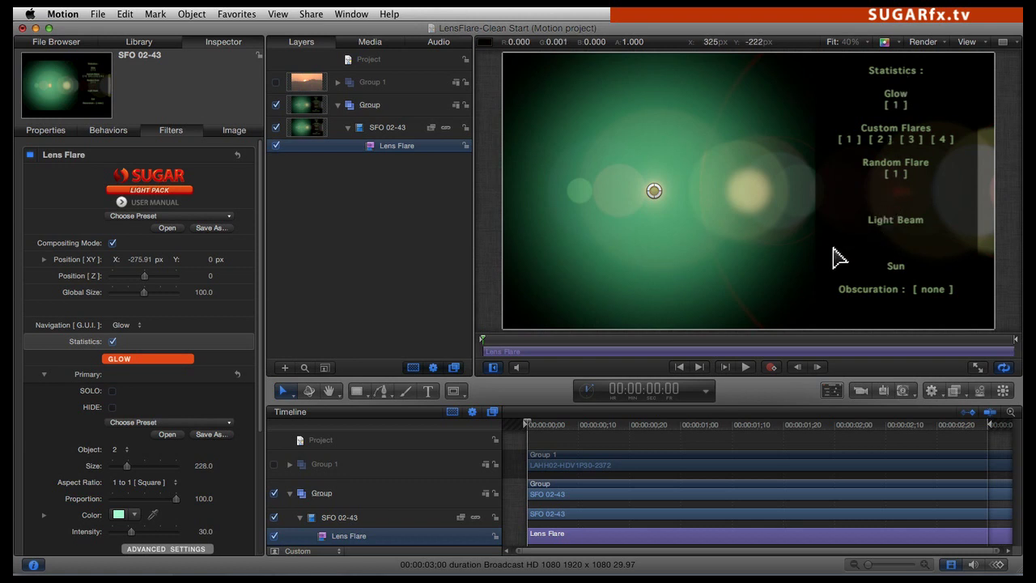
pyautogui.click(44, 374)
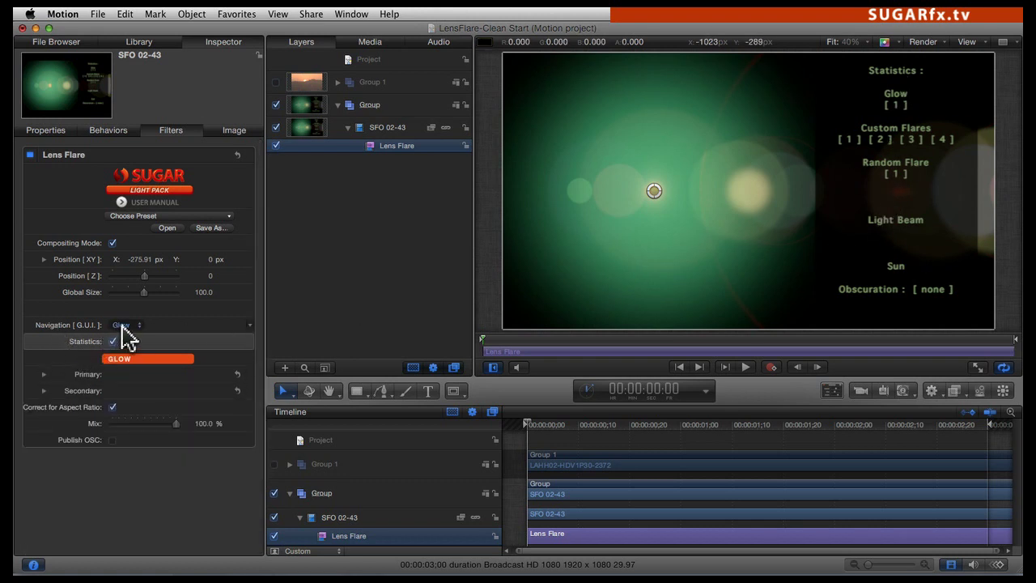
# Step: Solo the Custom 4 flare, preview it with the flare center moved to about X -345, Y 240 px, and turn the solo off
pyautogui.click(122, 326)
pyautogui.click(151, 344)
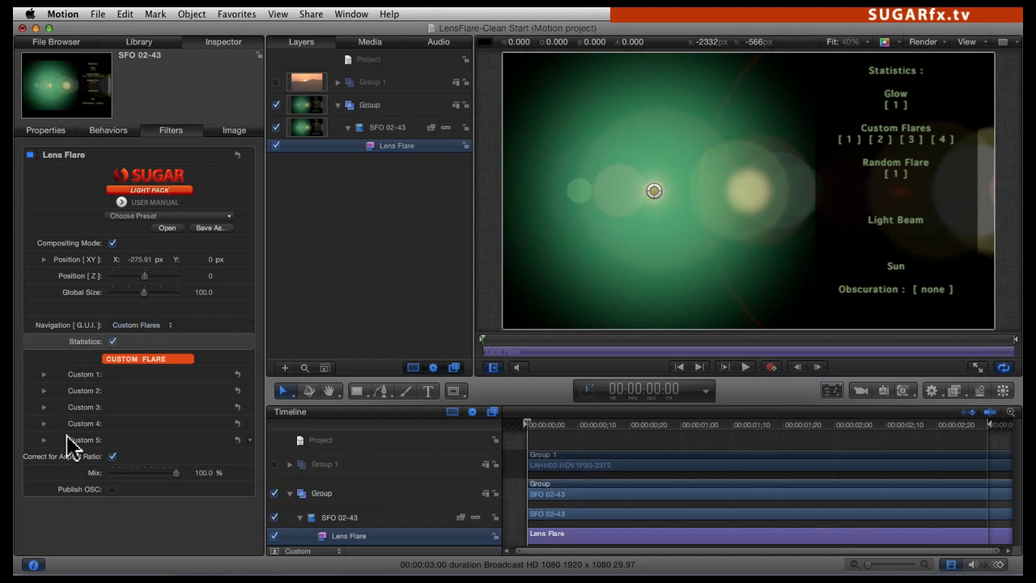
pyautogui.click(44, 423)
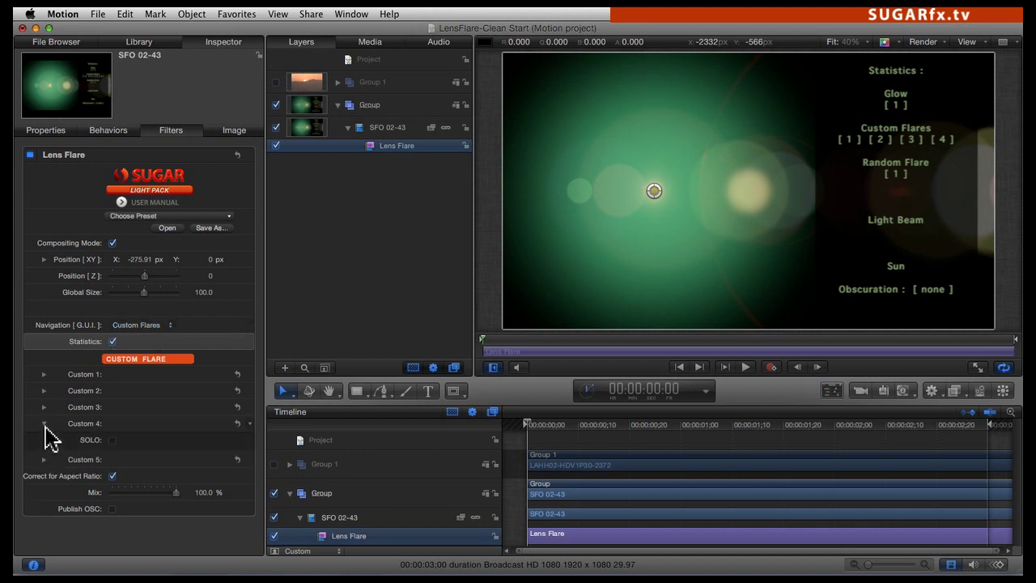
pyautogui.click(112, 441)
pyautogui.moveTo(654, 191); pyautogui.dragTo(631, 129)
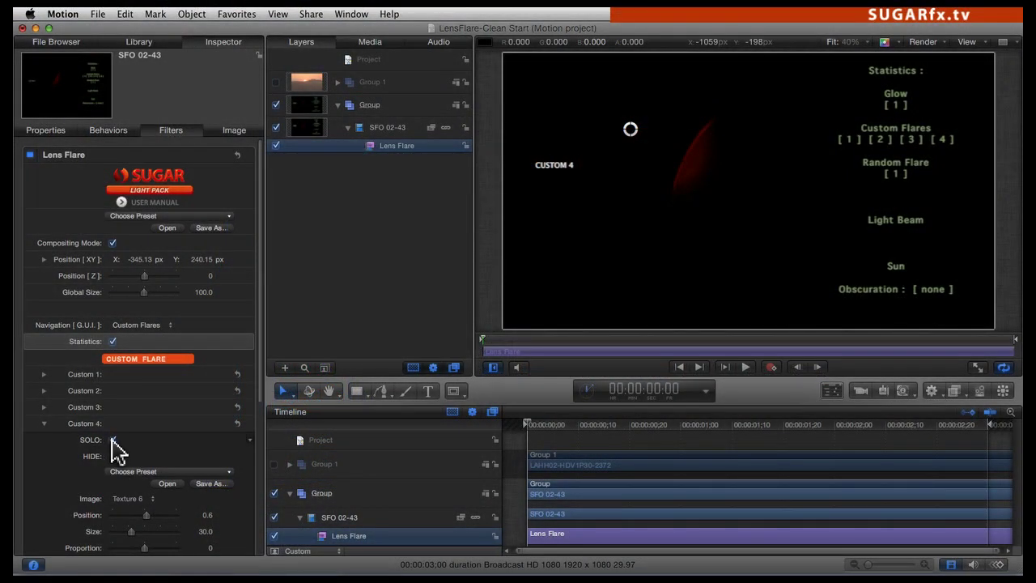
pyautogui.click(112, 439)
pyautogui.click(45, 423)
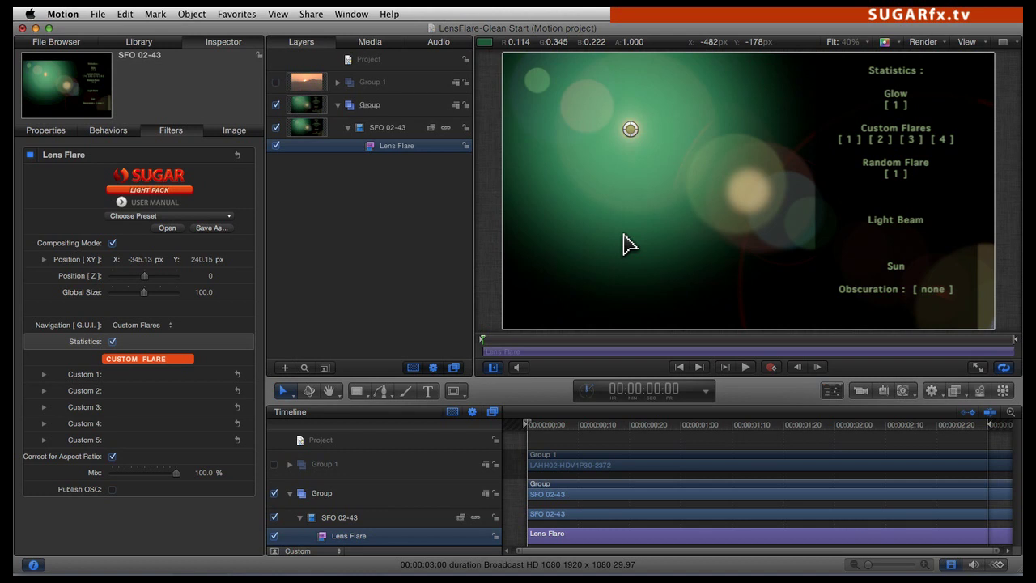
# Step: Load the Clean Start preset into the Lens Flare filter and move the flare's center to about X -417, Y 262 px
pyautogui.click(154, 217)
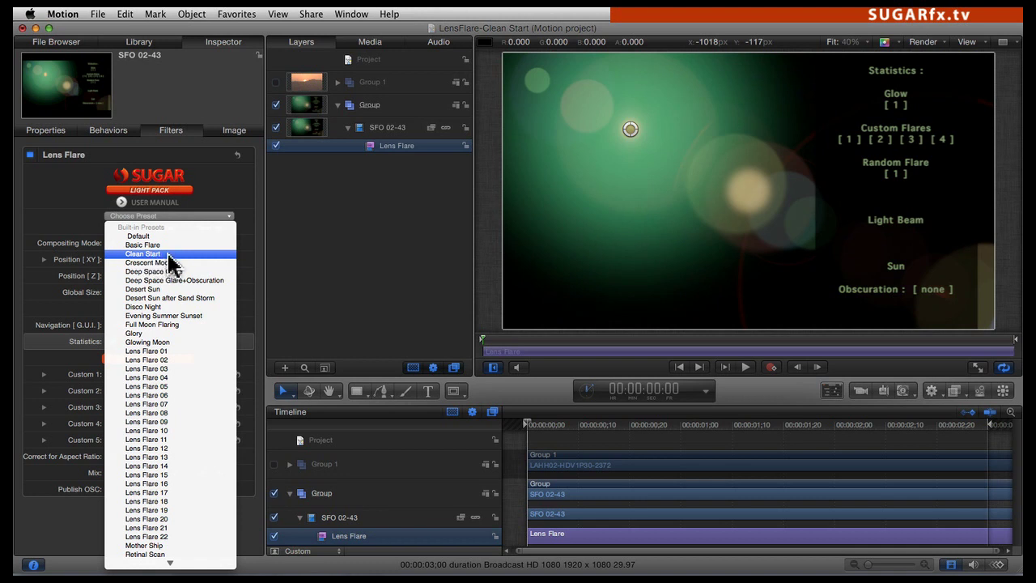
pyautogui.click(172, 254)
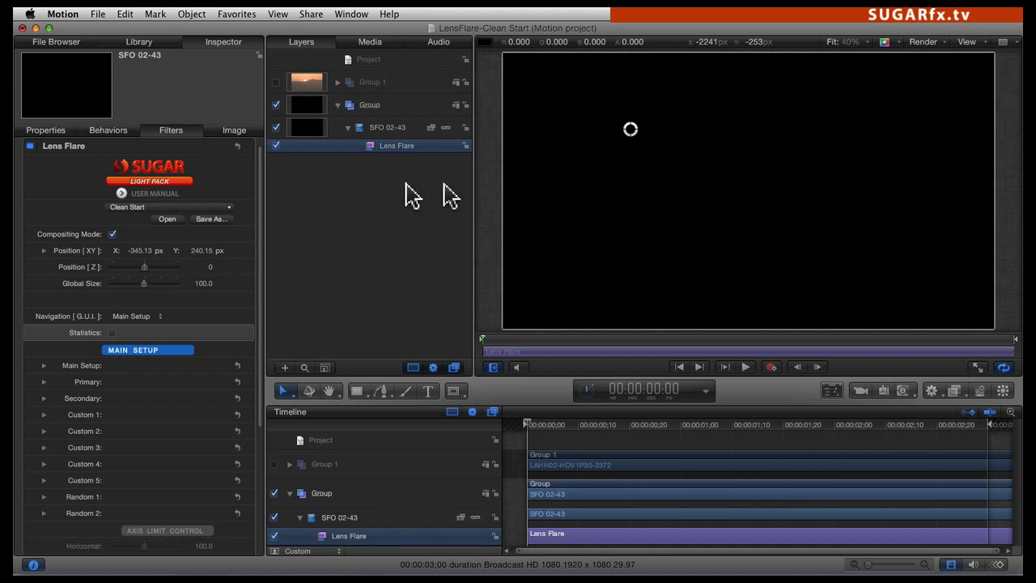
pyautogui.moveTo(629, 130)
pyautogui.mouseDown()
pyautogui.moveTo(598, 153)
pyautogui.moveTo(620, 189)
pyautogui.moveTo(693, 135)
pyautogui.moveTo(934, 148)
pyautogui.moveTo(913, 257)
pyautogui.moveTo(899, 138)
pyautogui.moveTo(613, 132)
pyautogui.moveTo(620, 144)
pyautogui.mouseUp()
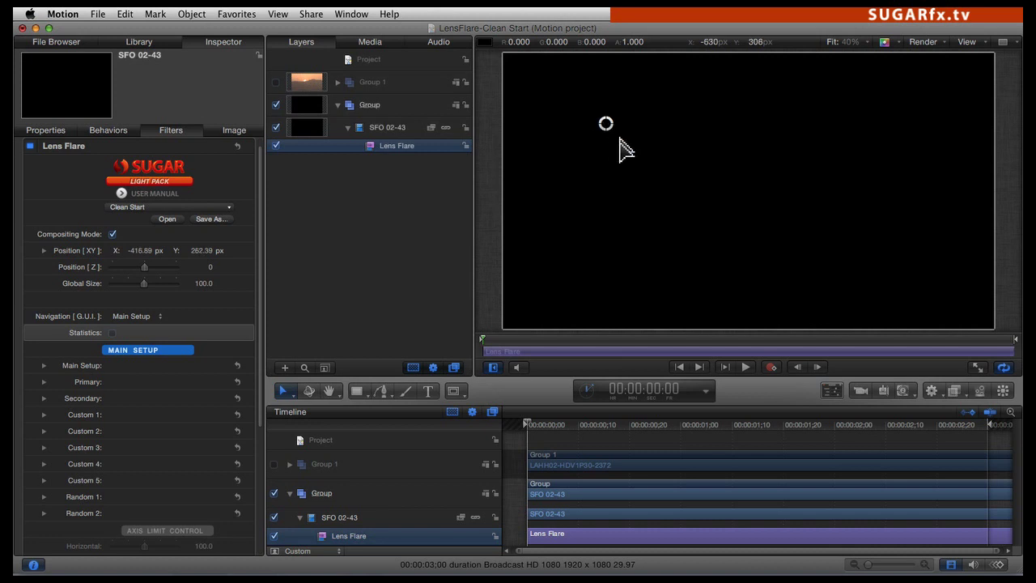
# Step: Enable the Statistics display and set the Obscuration method to None
pyautogui.click(112, 333)
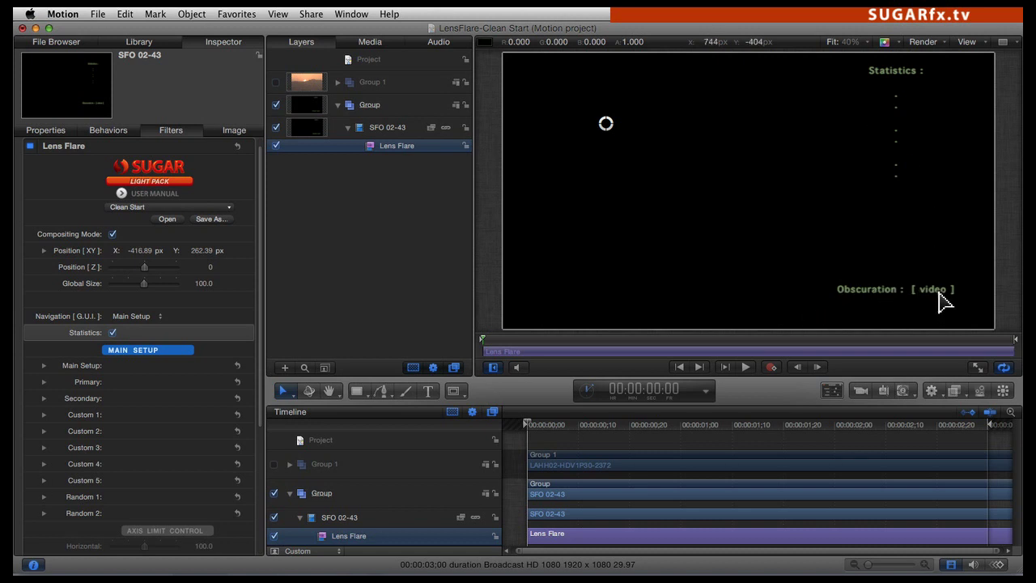
pyautogui.scroll(-5, 260, 444)
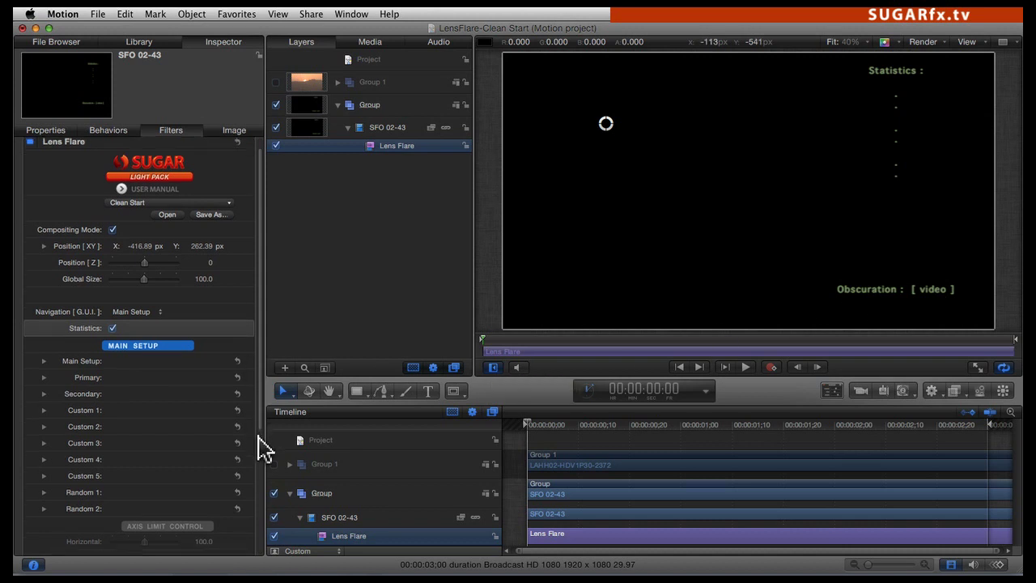
pyautogui.click(44, 475)
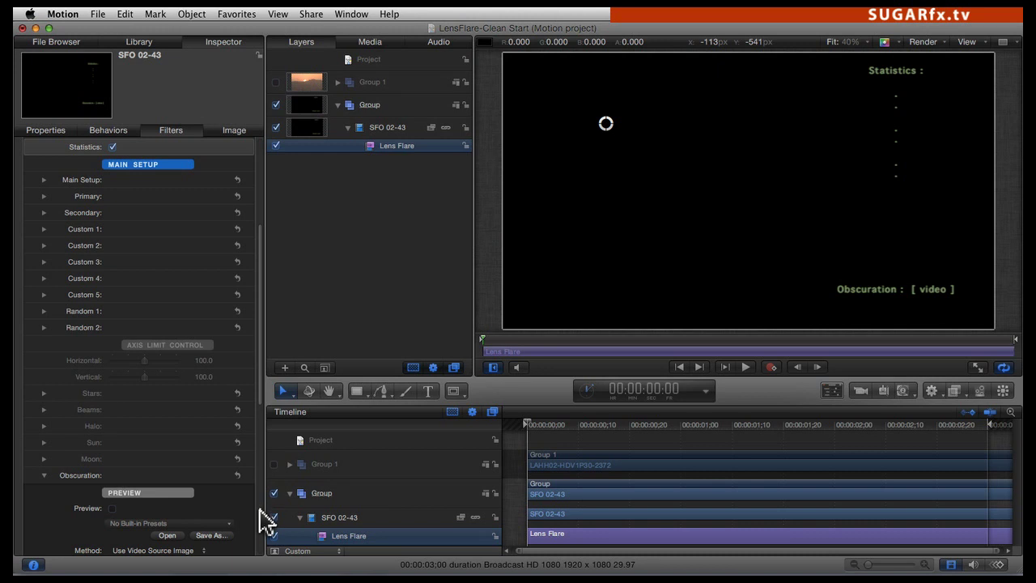
pyautogui.scroll(-3, 263, 522)
pyautogui.scroll(-3, 263, 522)
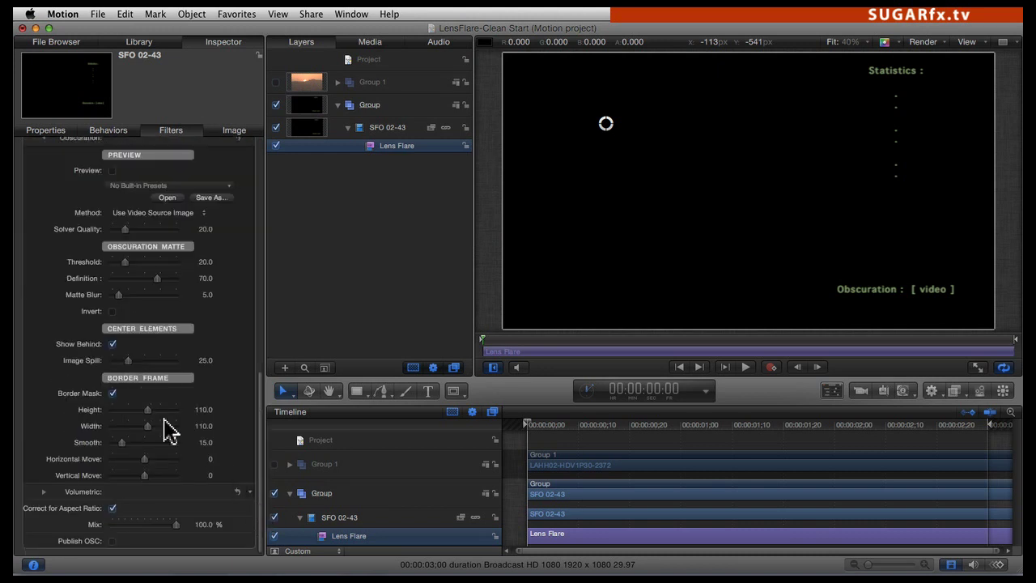
pyautogui.click(137, 214)
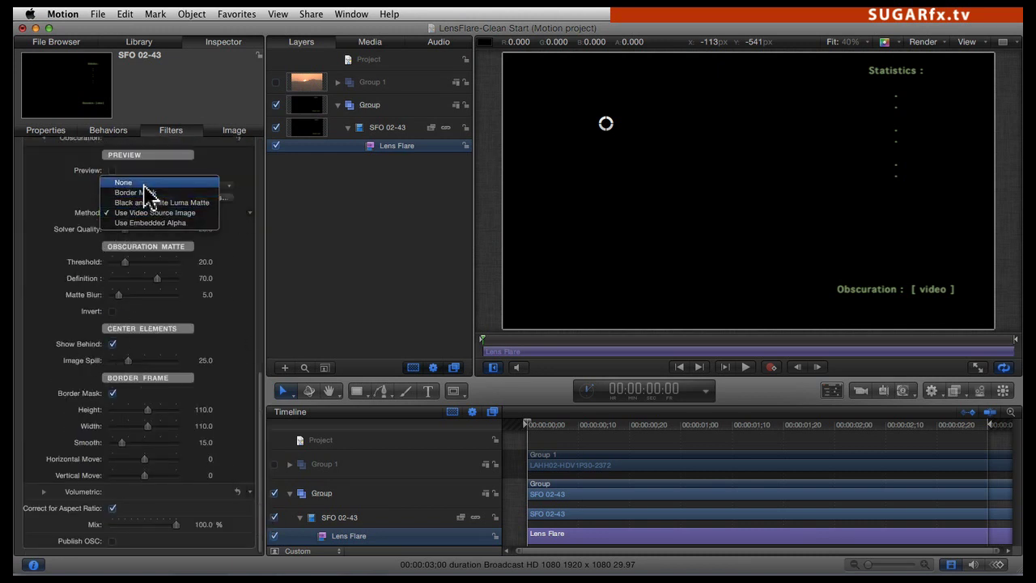
pyautogui.click(142, 184)
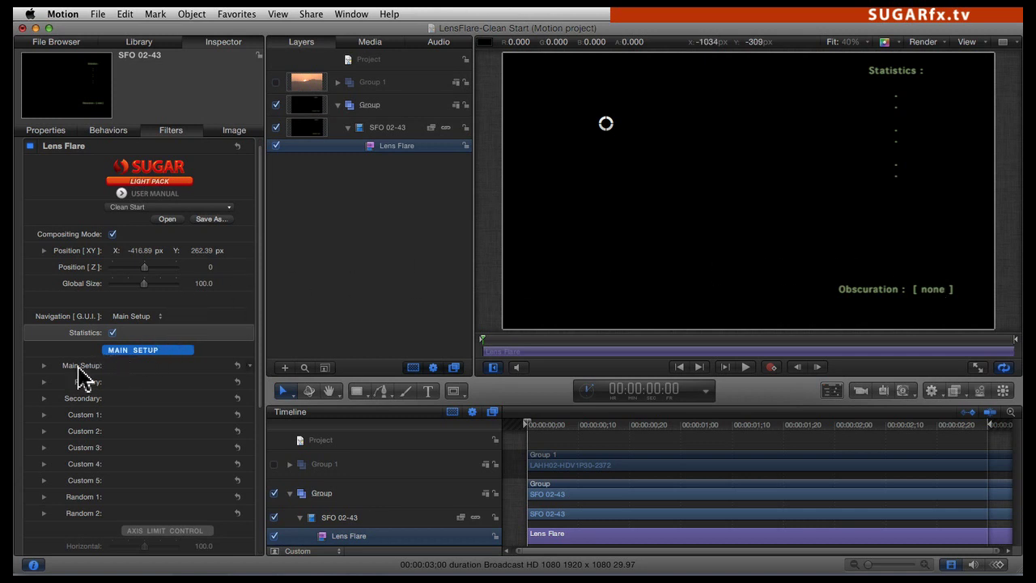
# Step: Set the Main Setup elements to Glow [Primary], Custom Flare Custom 1 and Random Flare Set 1
pyautogui.scroll(1, 198, 397)
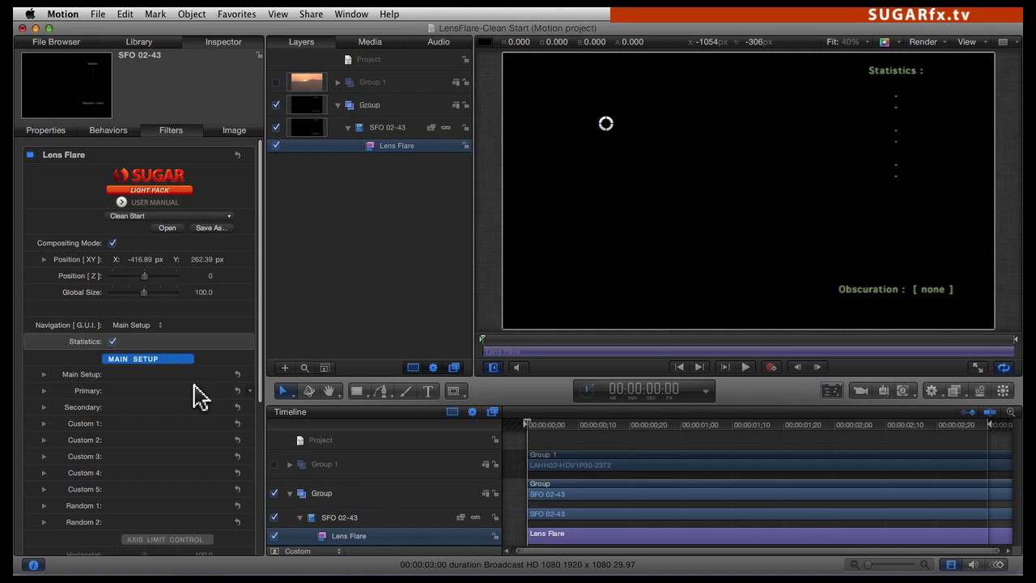
pyautogui.click(43, 375)
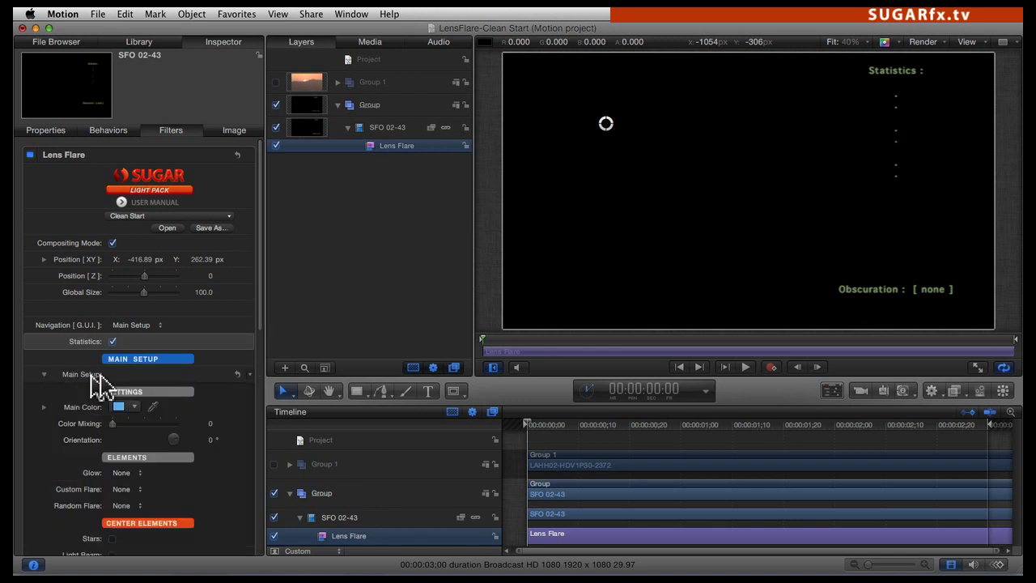
pyautogui.moveTo(260, 305); pyautogui.dragTo(262, 354)
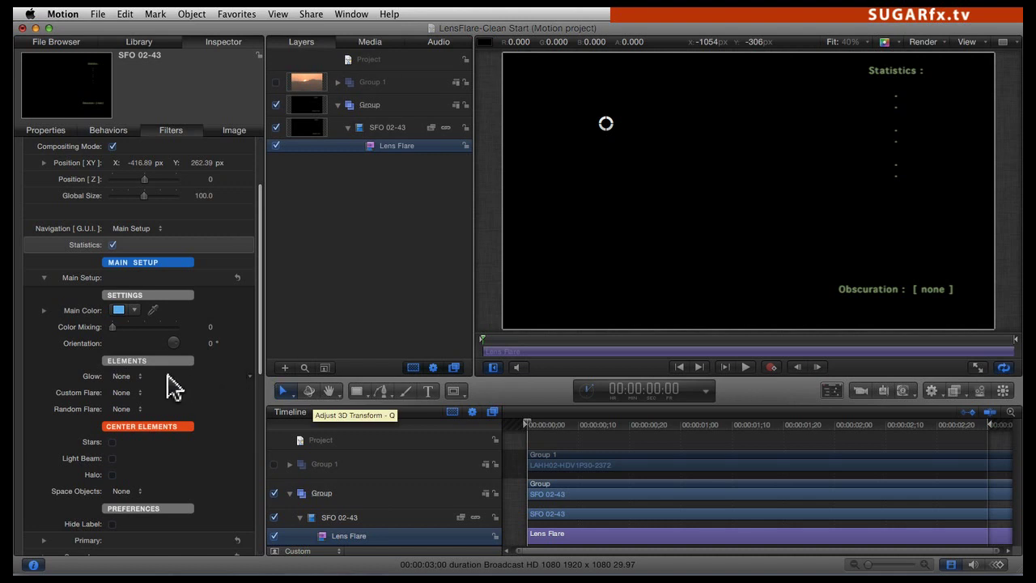
pyautogui.click(120, 375)
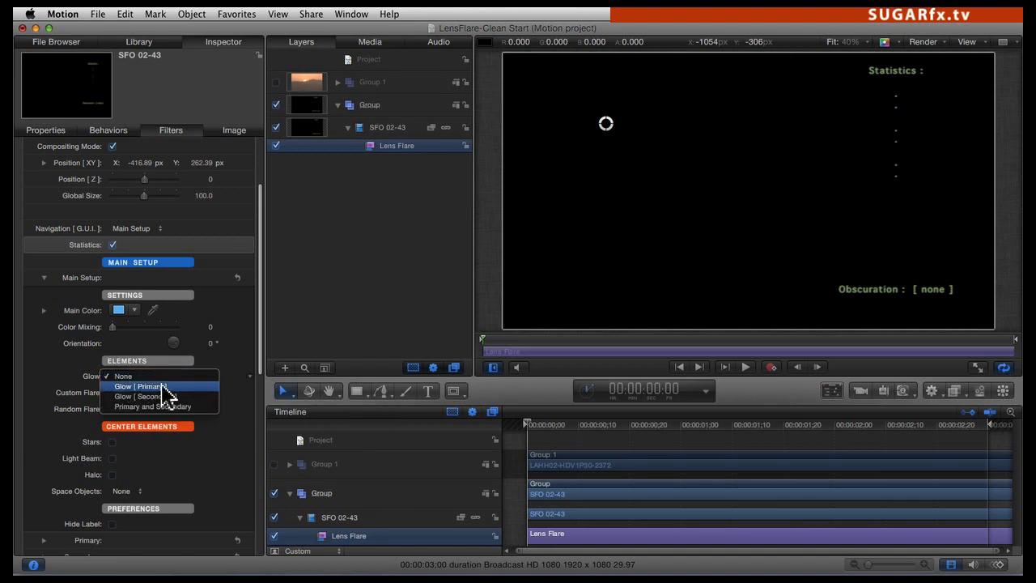
pyautogui.click(164, 387)
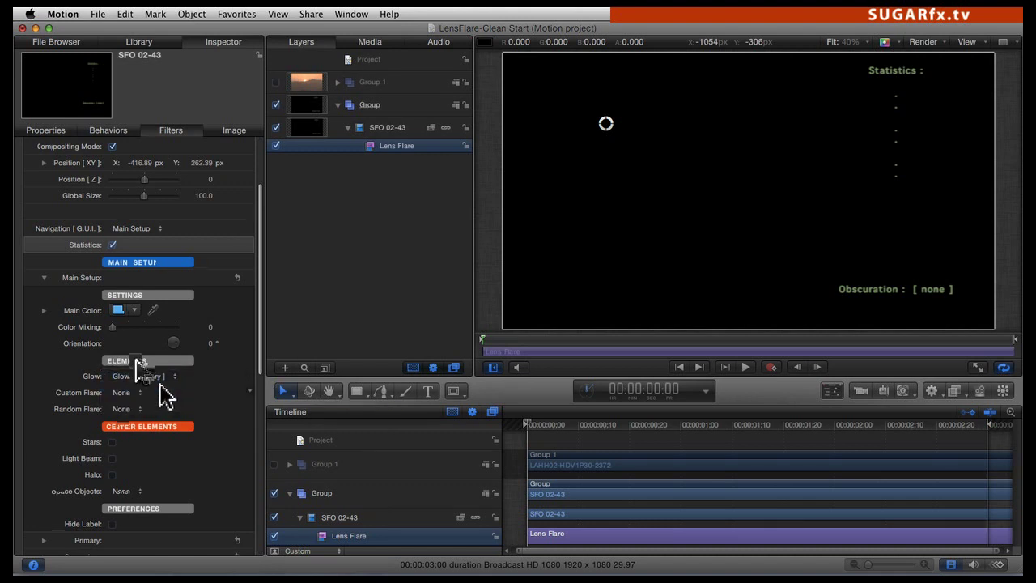
pyautogui.scroll(-1, 141, 369)
pyautogui.click(142, 363)
pyautogui.click(152, 371)
pyautogui.click(134, 382)
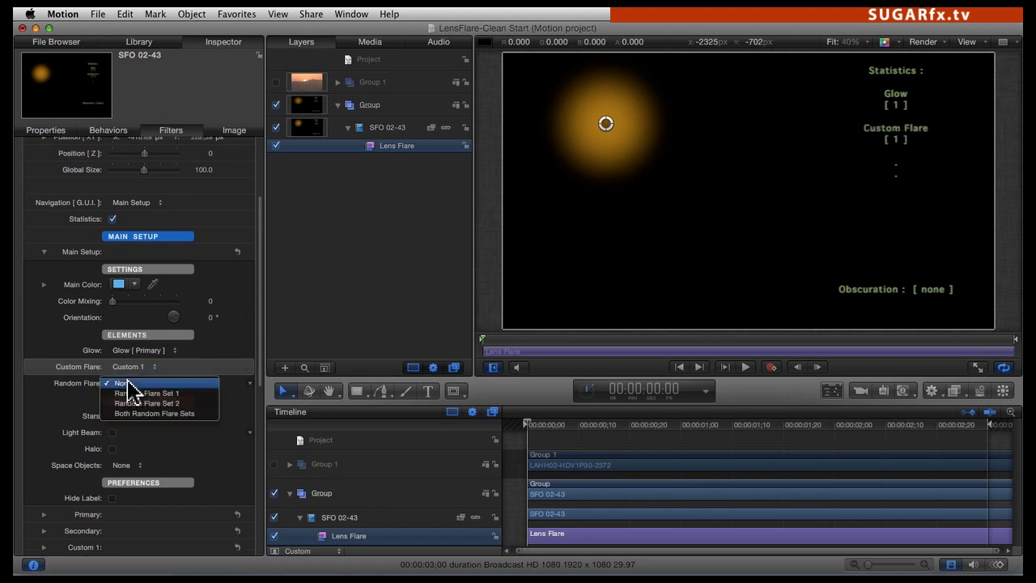
pyautogui.click(192, 394)
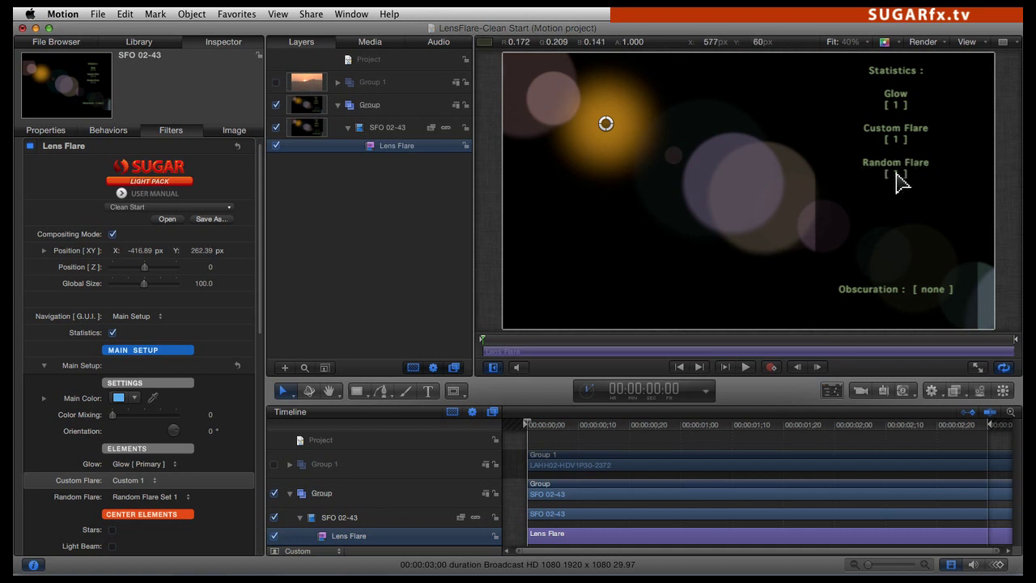
# Step: Show the Glow settings, solo the primary glow and try the Deep Space at 45 preset on it
pyautogui.click(136, 318)
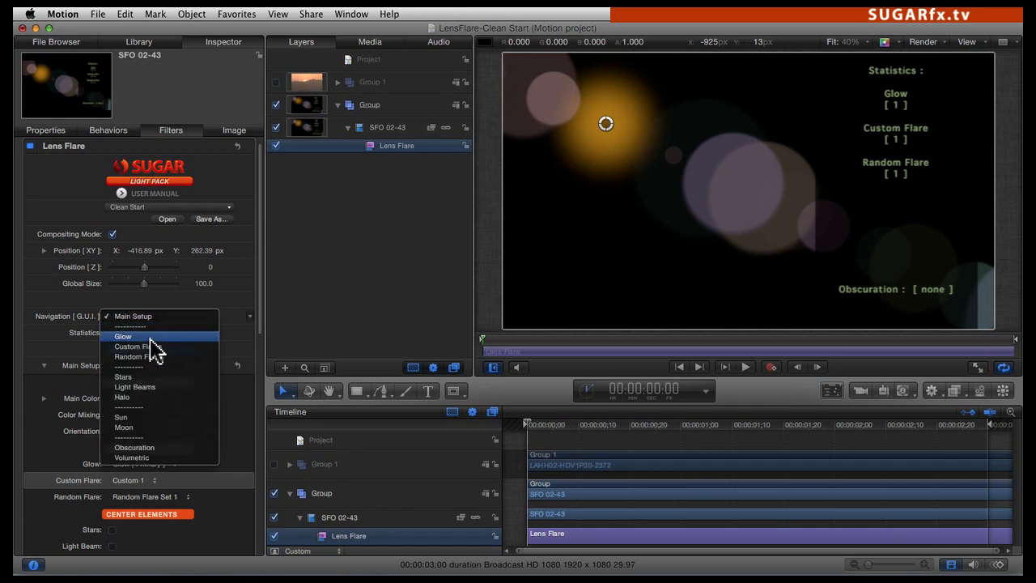
pyautogui.click(146, 339)
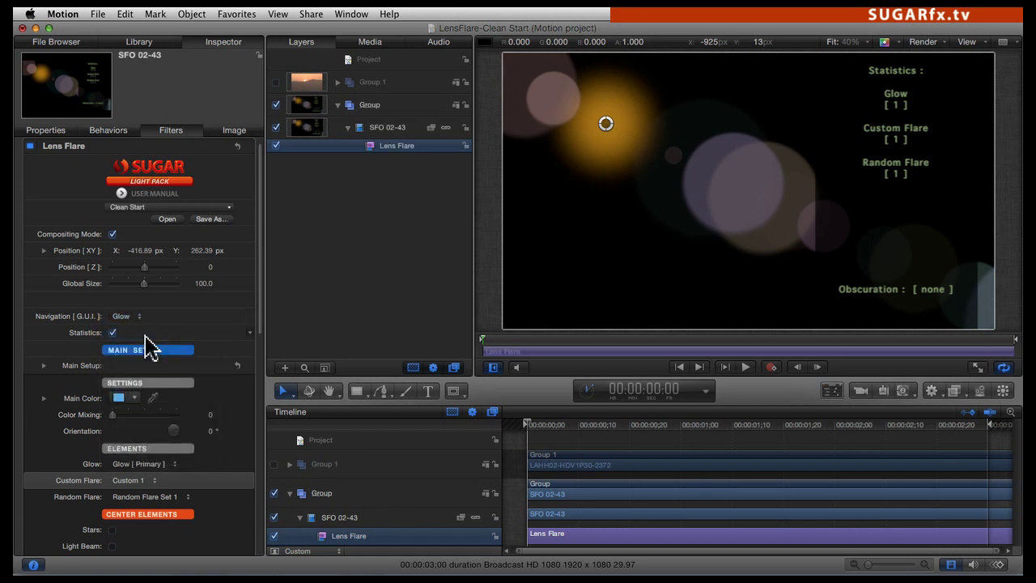
pyautogui.click(45, 375)
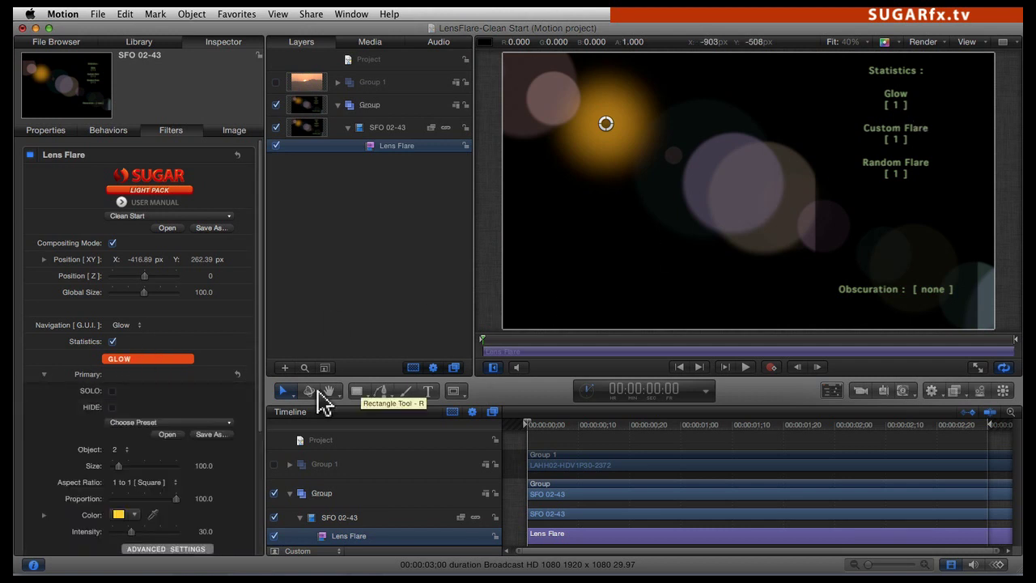
pyautogui.click(112, 391)
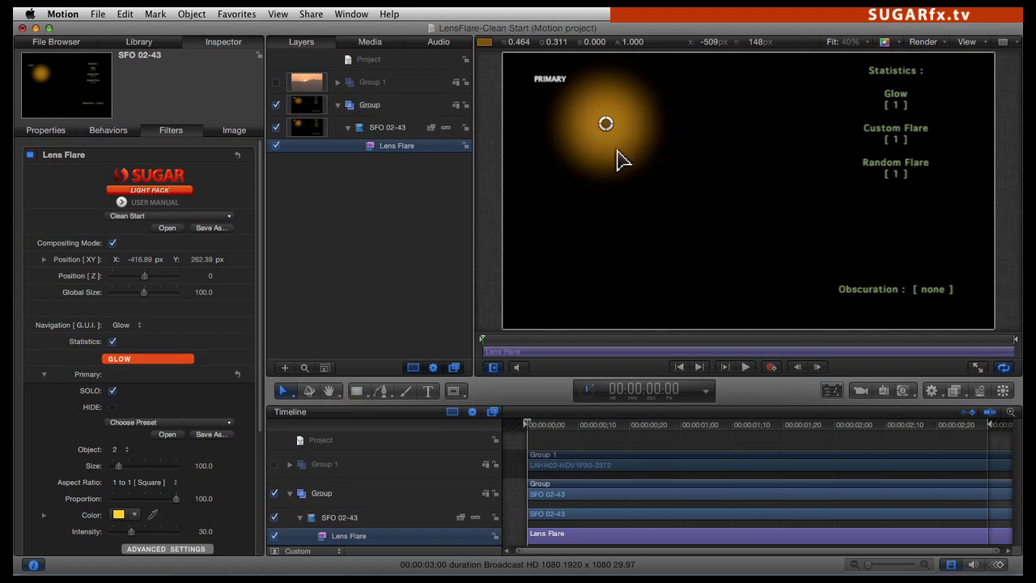
pyautogui.click(153, 417)
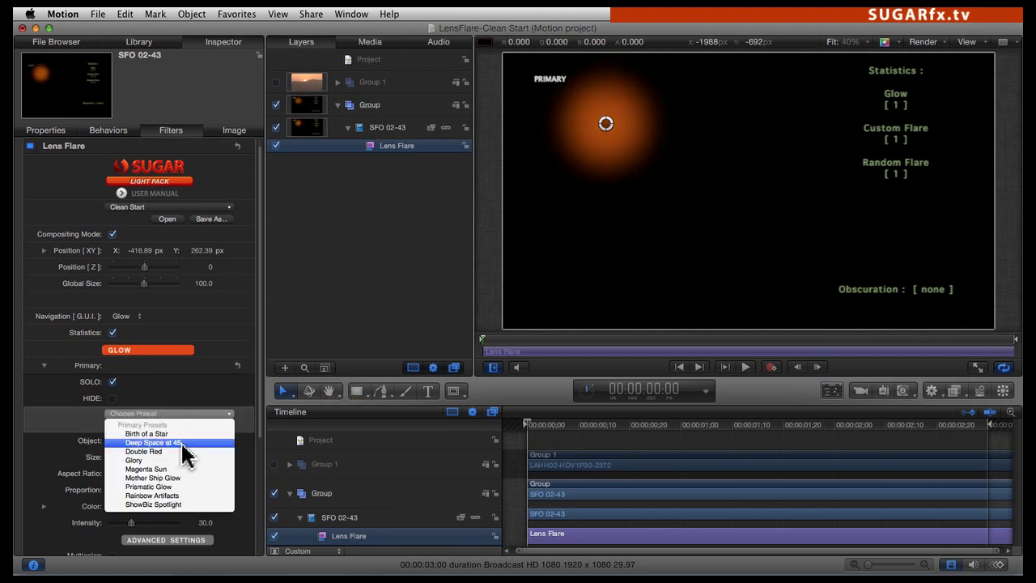
pyautogui.click(173, 442)
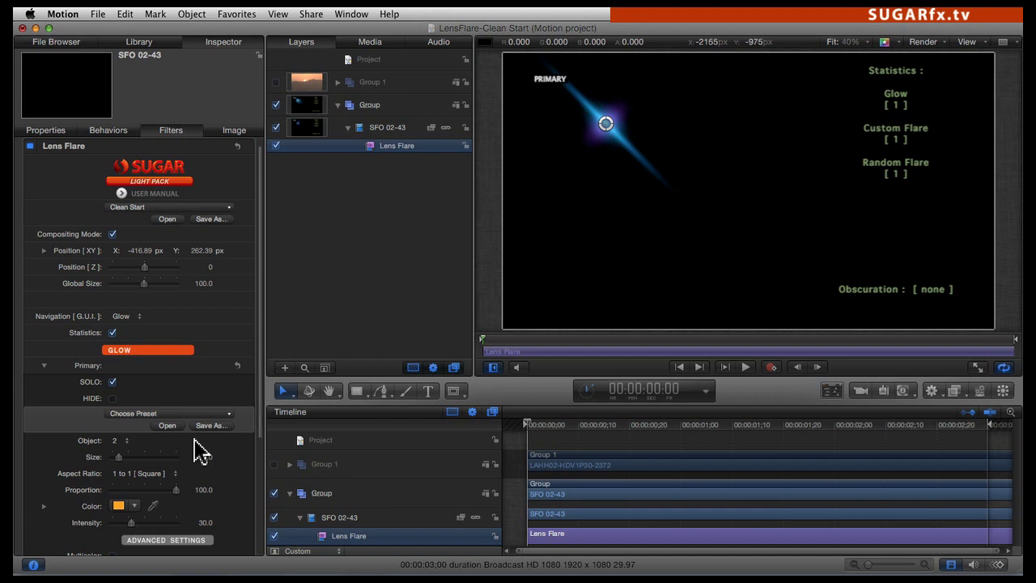
# Step: Set the primary glow's object to 1 and enlarge its size to about 191
pyautogui.click(119, 445)
pyautogui.moveTo(144, 564)
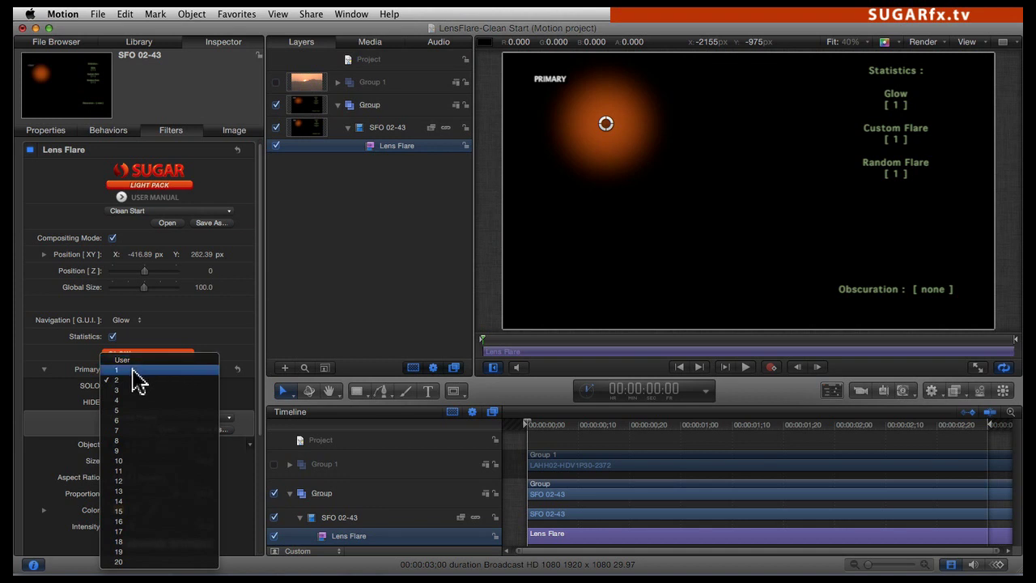
pyautogui.click(133, 371)
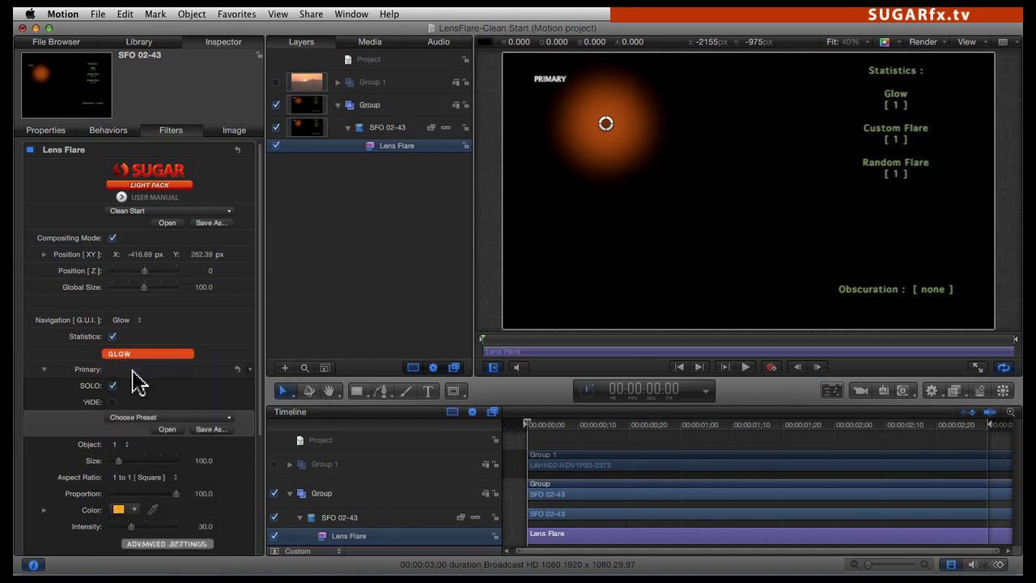
pyautogui.moveTo(119, 458); pyautogui.dragTo(126, 460)
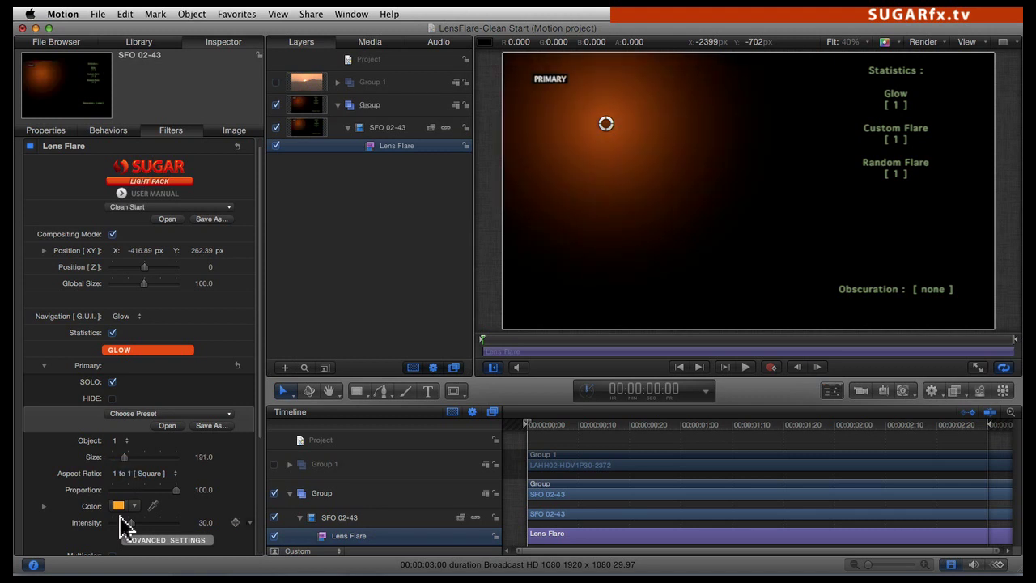
# Step: Change the primary glow's color to light blue
pyautogui.click(119, 508)
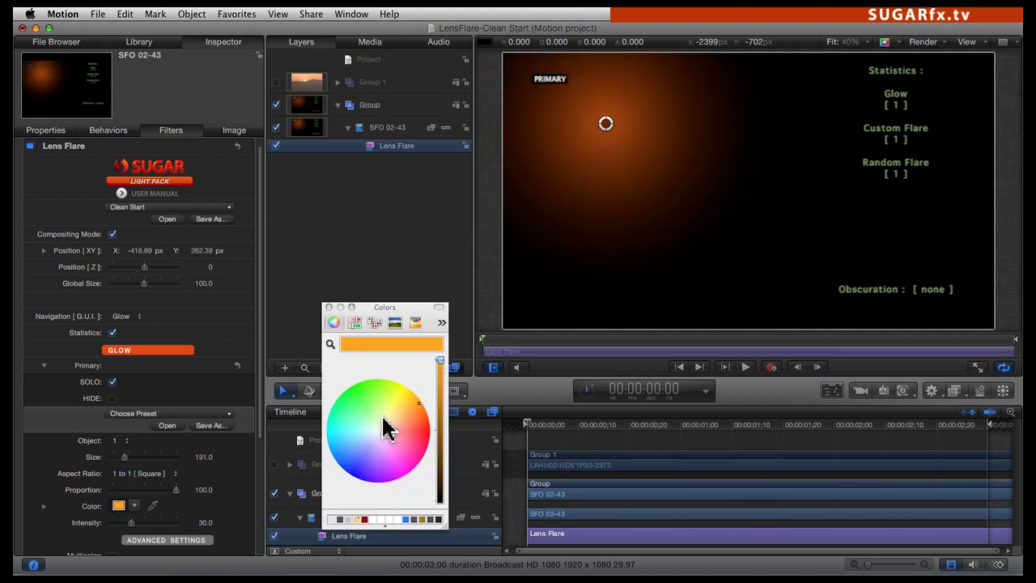
pyautogui.click(345, 438)
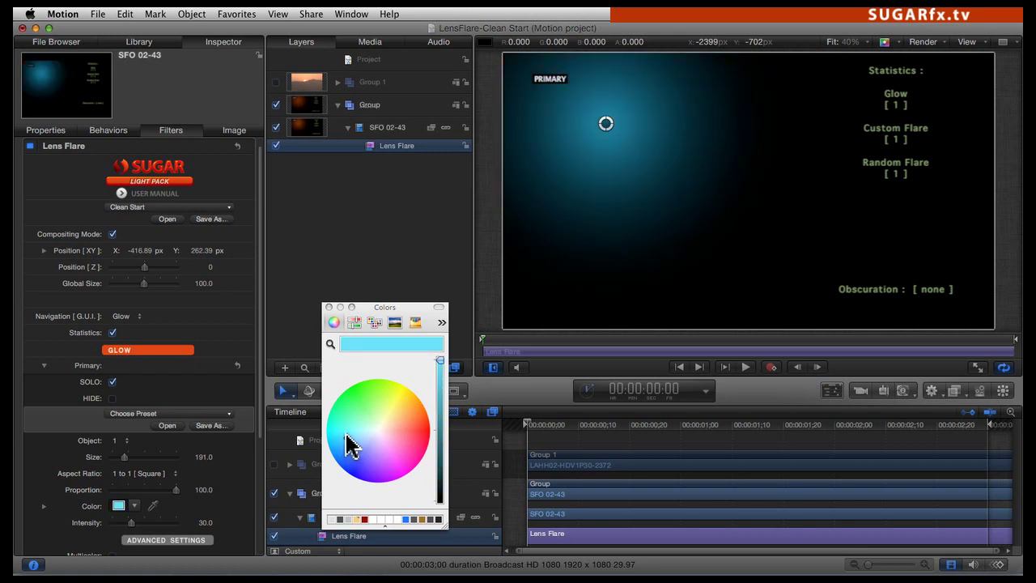
pyautogui.click(329, 308)
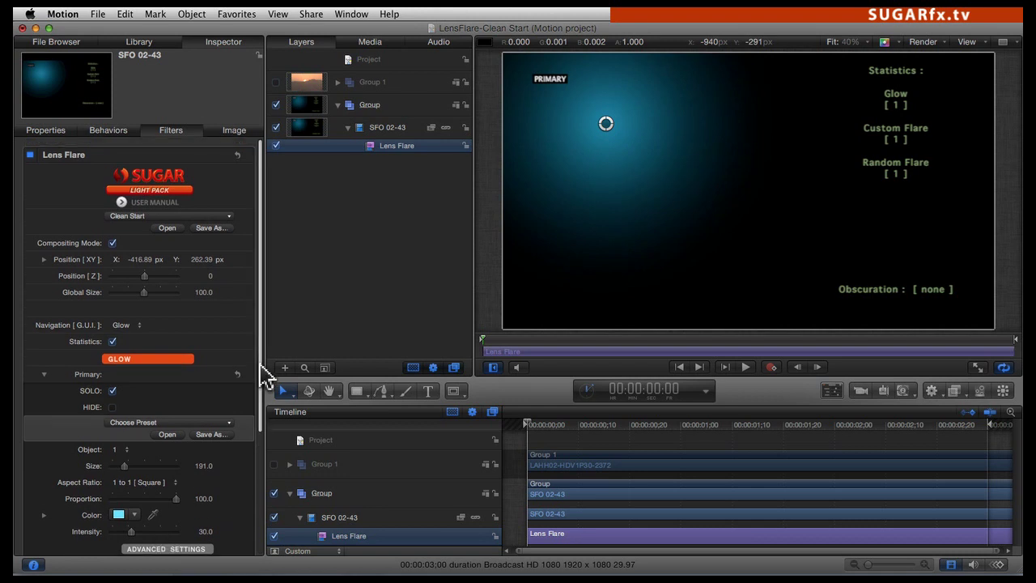
# Step: Turn off the primary glow's solo and collapse its settings
pyautogui.scroll(-5, 263, 397)
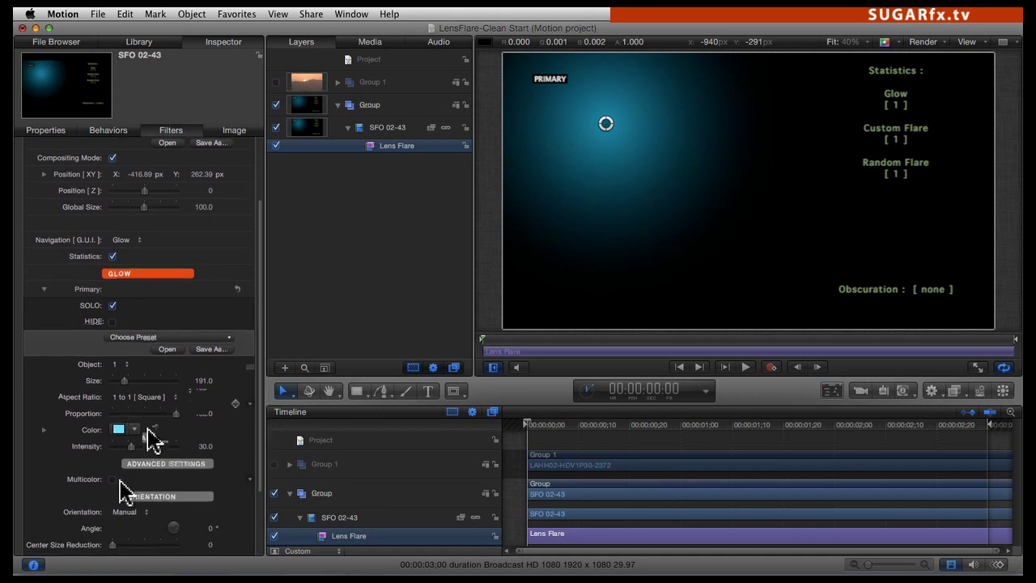
pyautogui.scroll(-2, 88, 485)
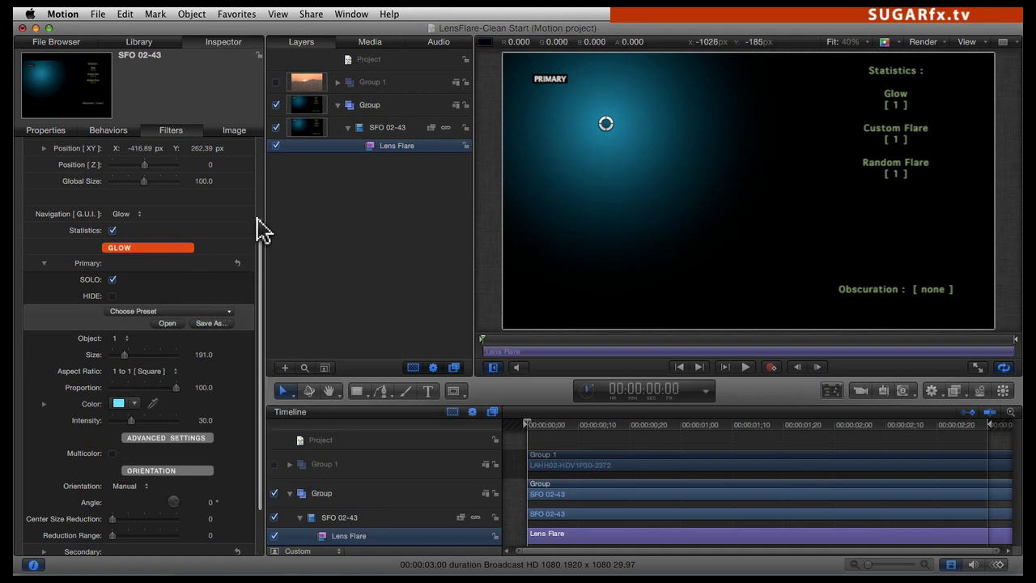
pyautogui.moveTo(263, 239); pyautogui.dragTo(262, 185)
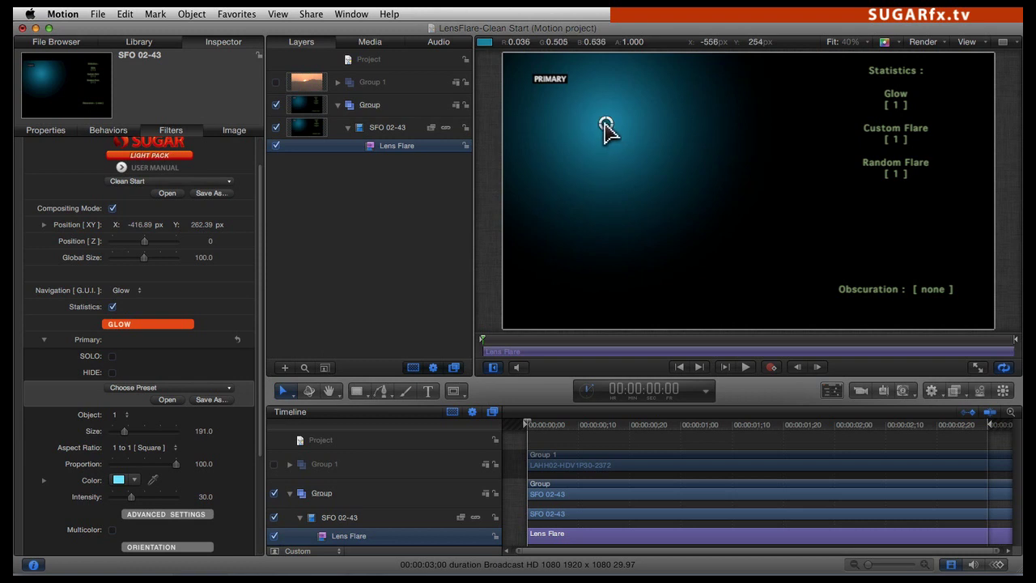
pyautogui.click(44, 340)
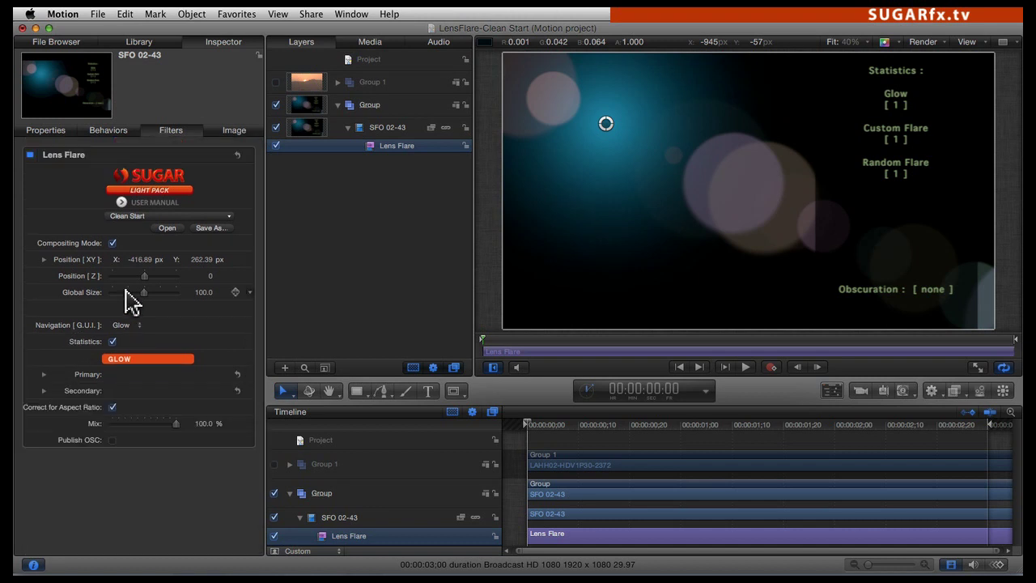
# Step: Solo the Custom 1 flare in the Custom Flares settings and move the flare center to about X -37, Y 205 px
pyautogui.click(123, 325)
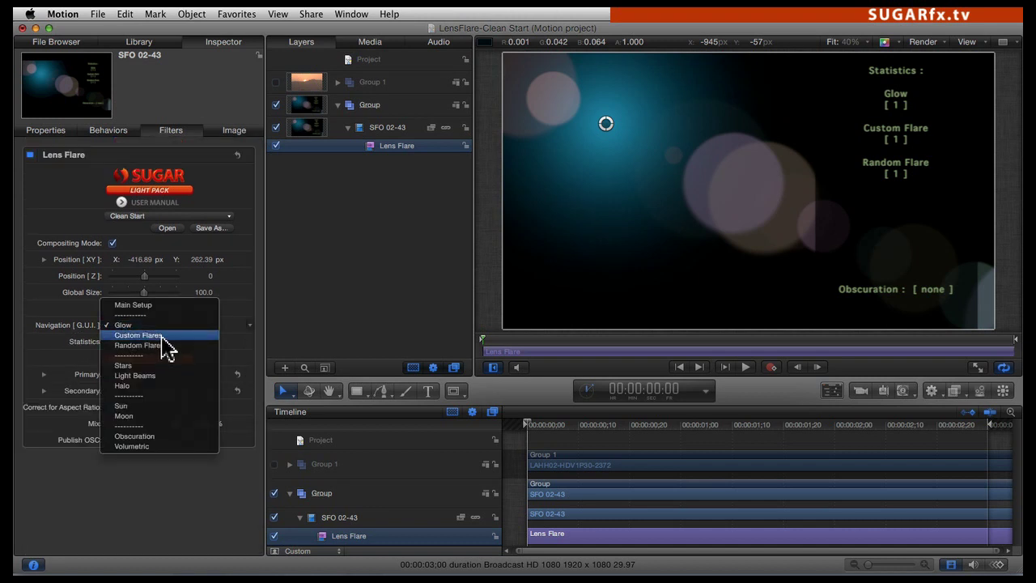
pyautogui.click(138, 335)
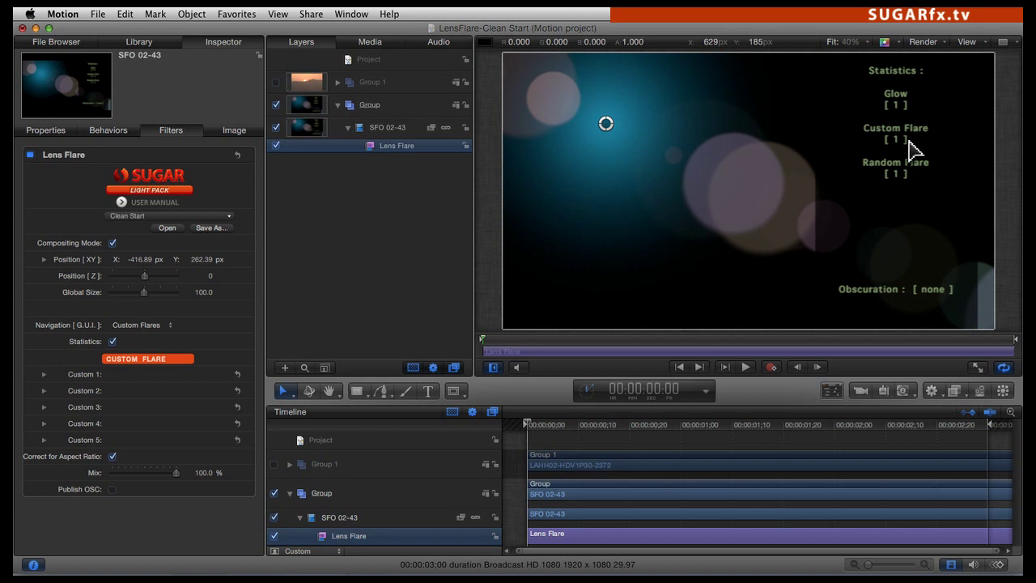
pyautogui.click(44, 375)
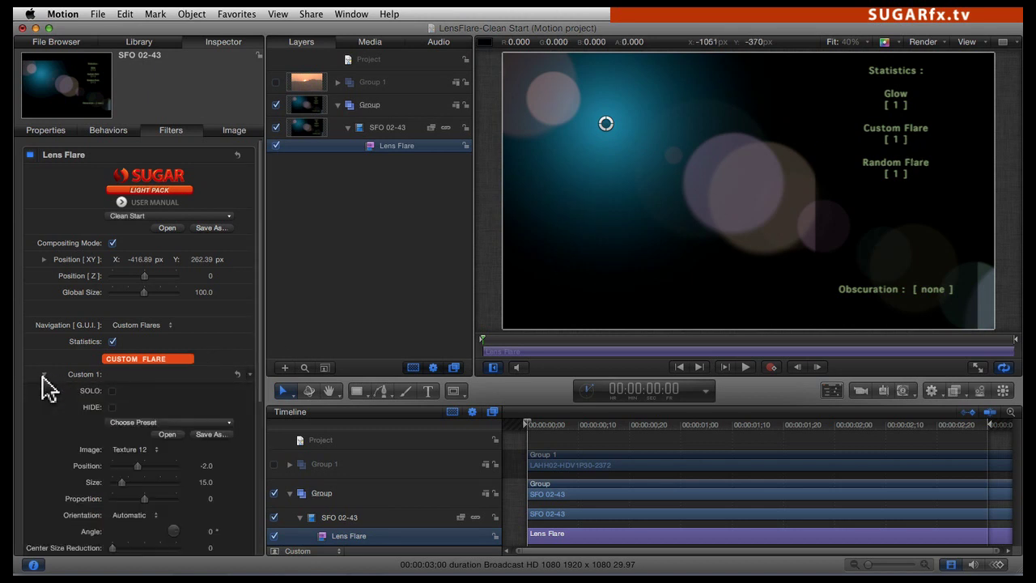
pyautogui.click(113, 391)
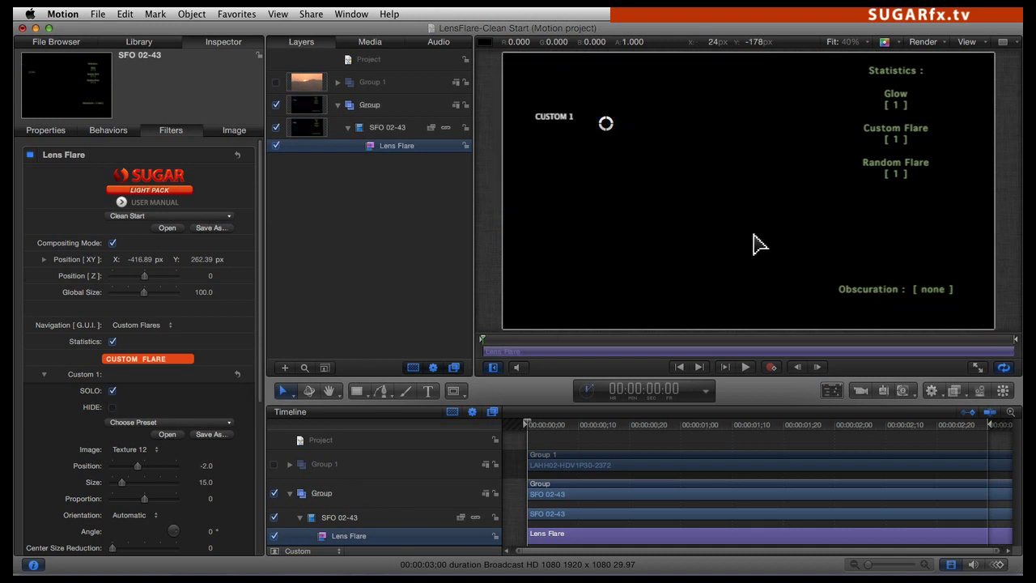
pyautogui.moveTo(607, 125); pyautogui.dragTo(754, 132)
pyautogui.moveTo(694, 151); pyautogui.dragTo(735, 140)
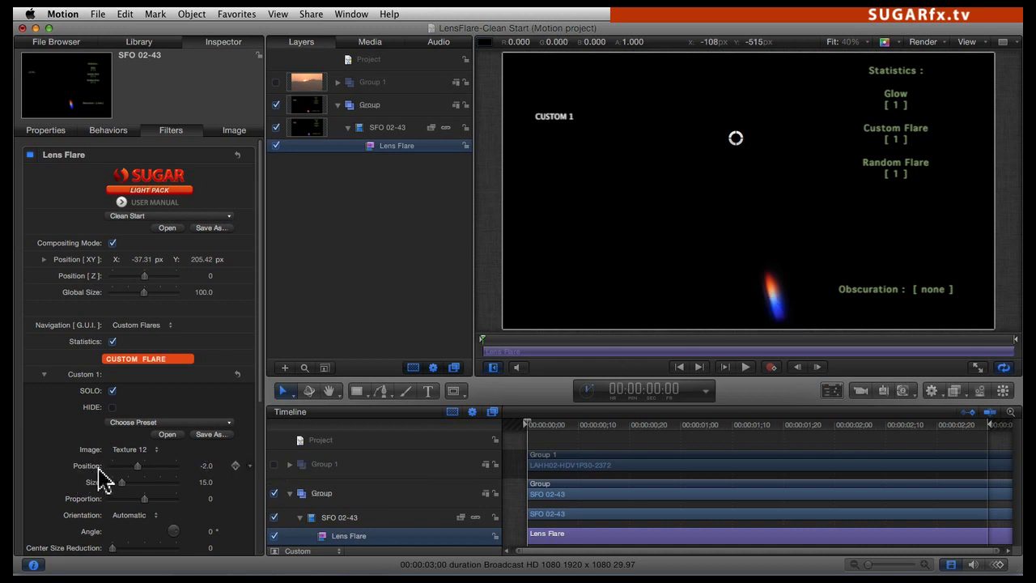
# Step: Set the Custom 1 flare's position to -0.8 and its size to 10
pyautogui.click(205, 468)
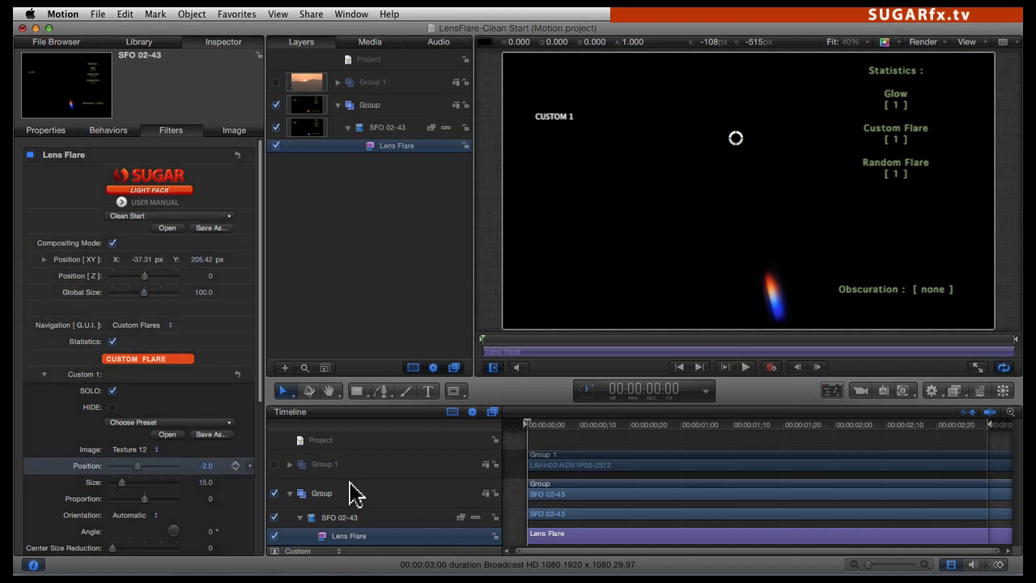
pyautogui.press('BackSpace')
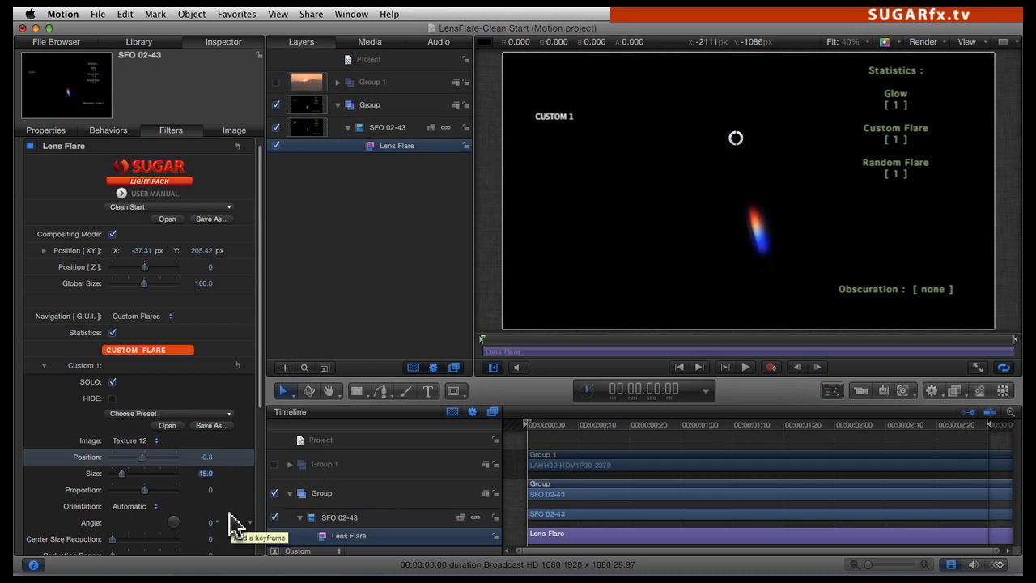
pyautogui.write('10')
pyautogui.press('Return')
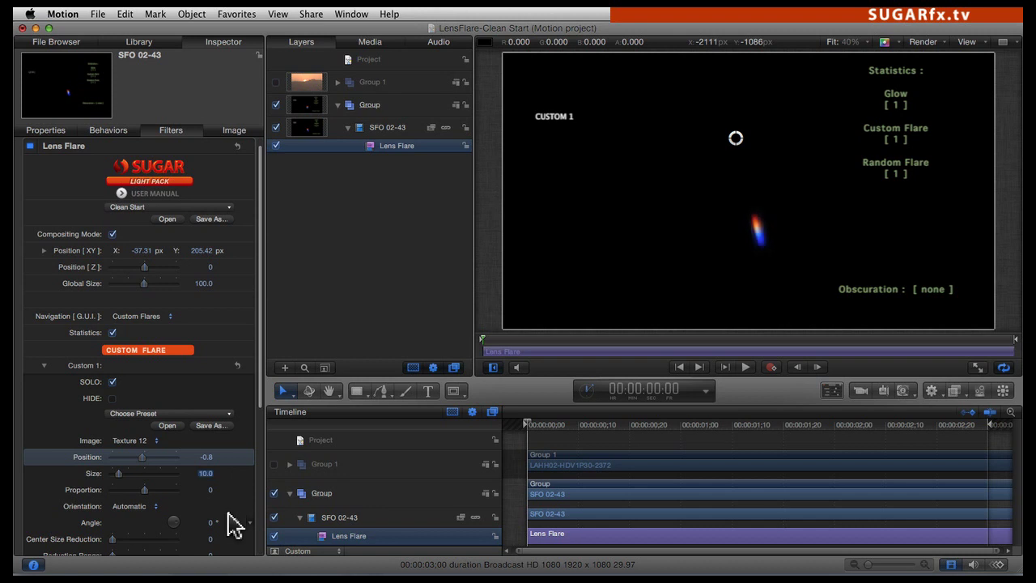
# Step: Move the flare center to about X -273, Y 21 px, turn off the Custom 1 solo and collapse its settings
pyautogui.moveTo(724, 143); pyautogui.dragTo(610, 208)
pyautogui.moveTo(683, 194); pyautogui.dragTo(655, 188)
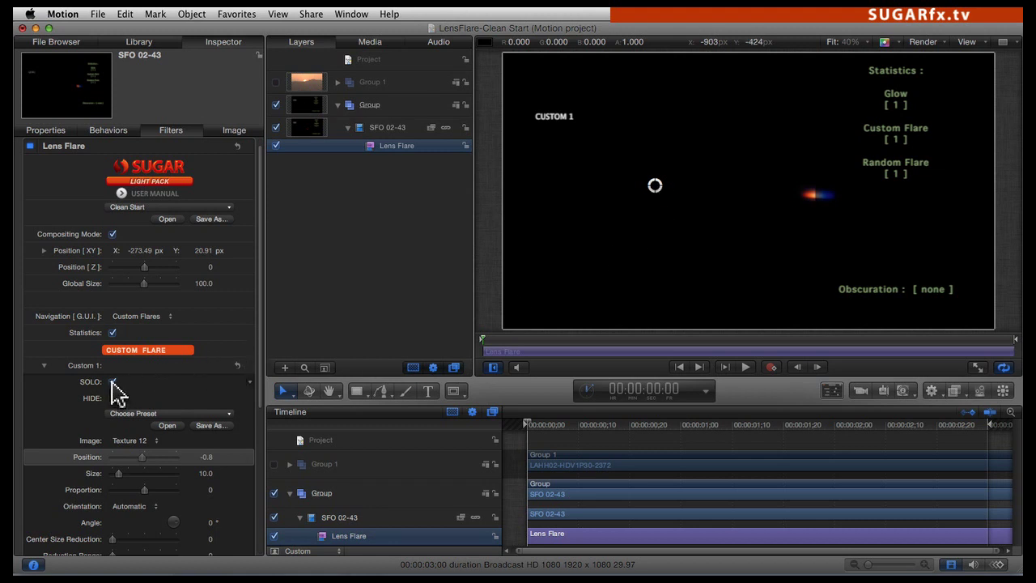
pyautogui.click(112, 383)
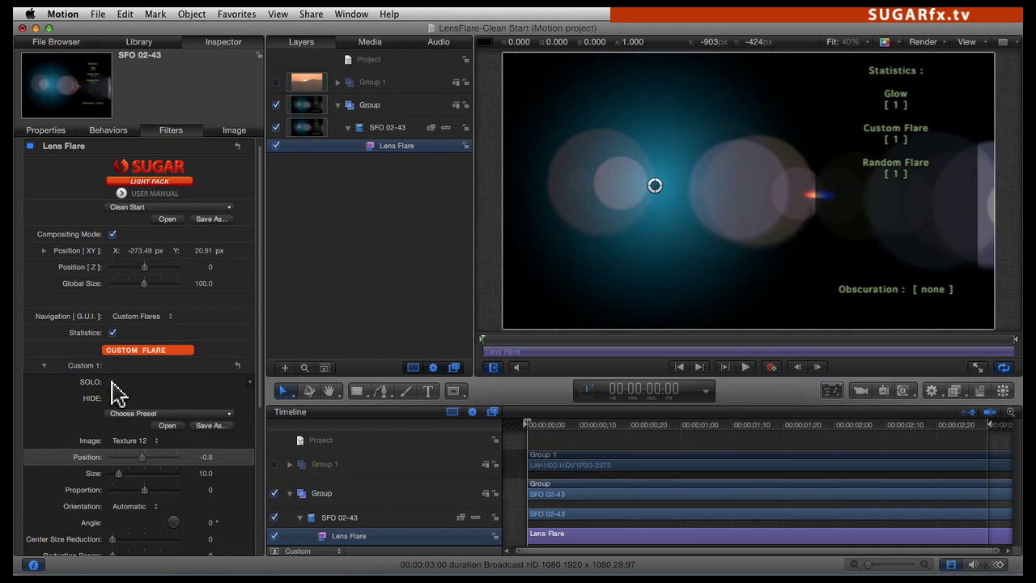
pyautogui.click(44, 365)
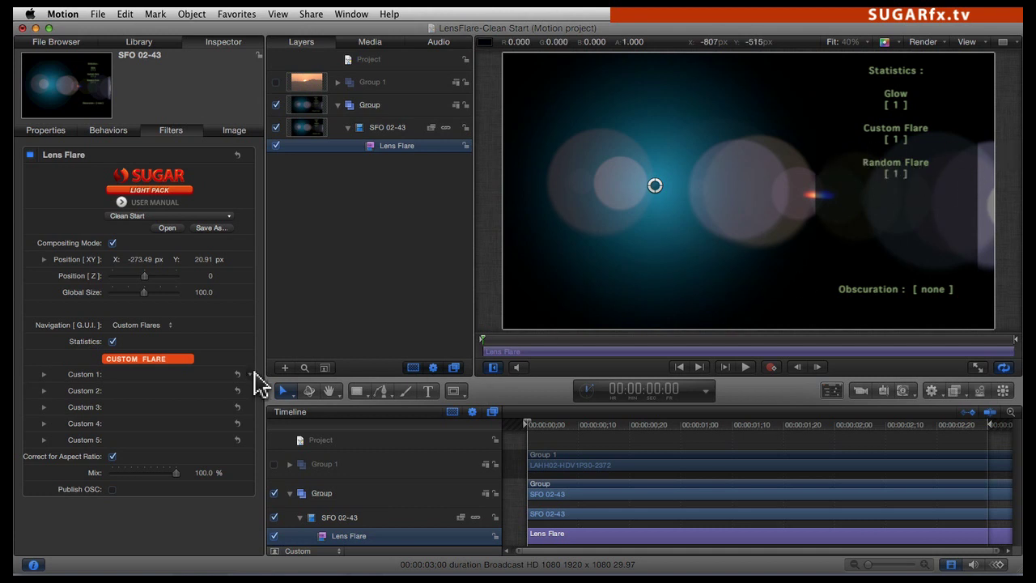
# Step: Solo the Random 1 flare in the Random Flares settings and load its Party Time preset
pyautogui.click(134, 326)
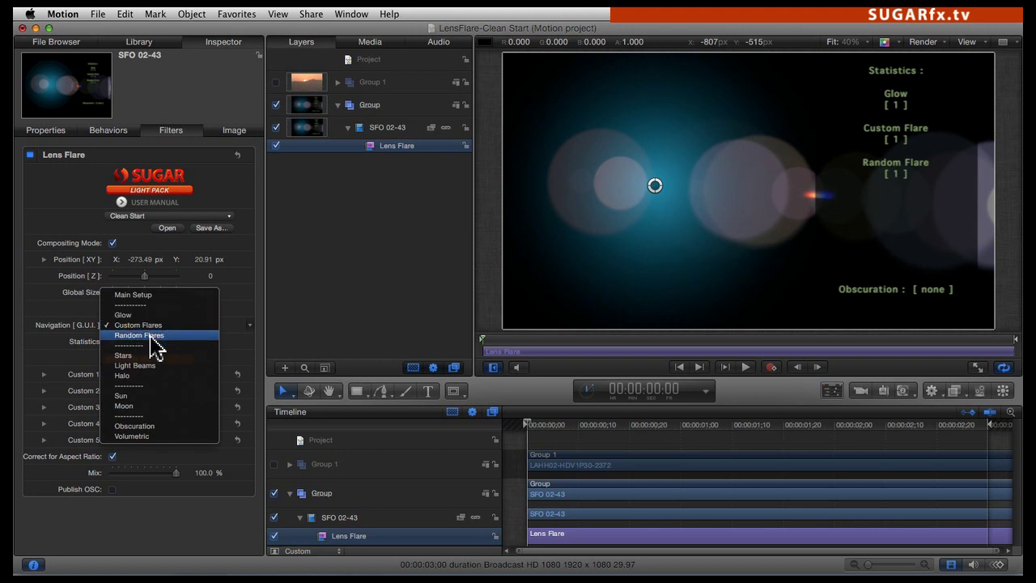
pyautogui.click(152, 335)
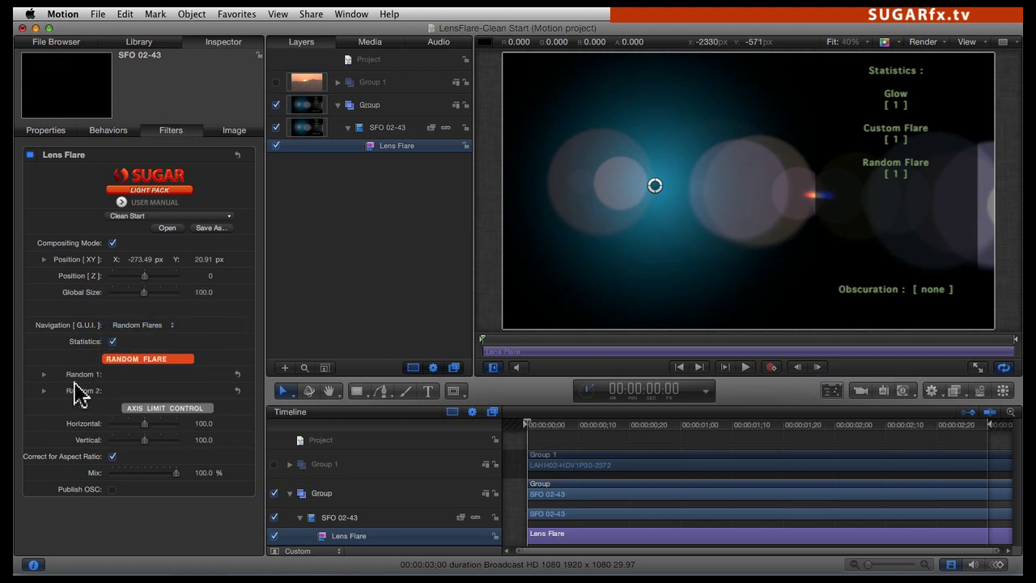
pyautogui.click(45, 375)
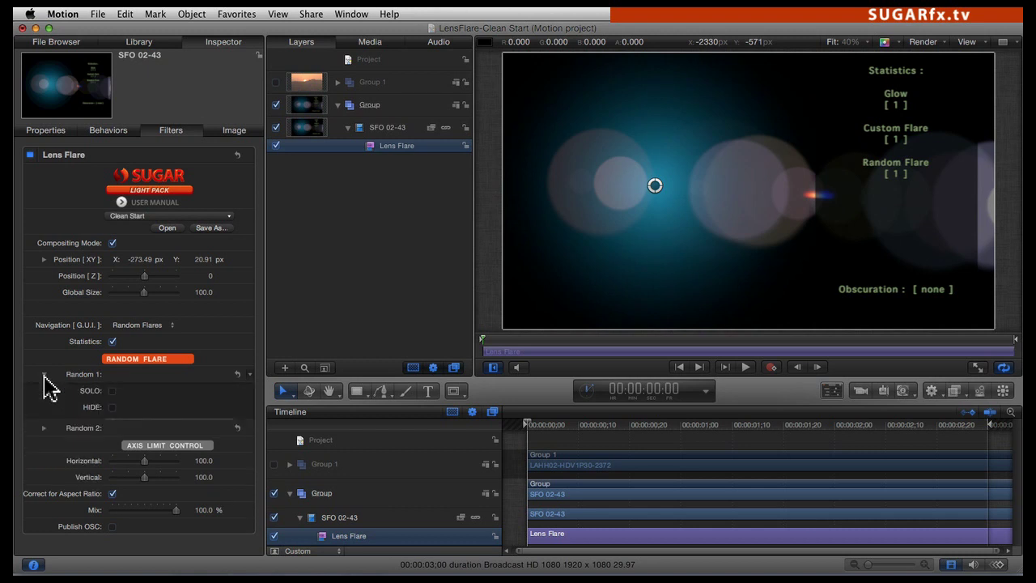
pyautogui.click(112, 391)
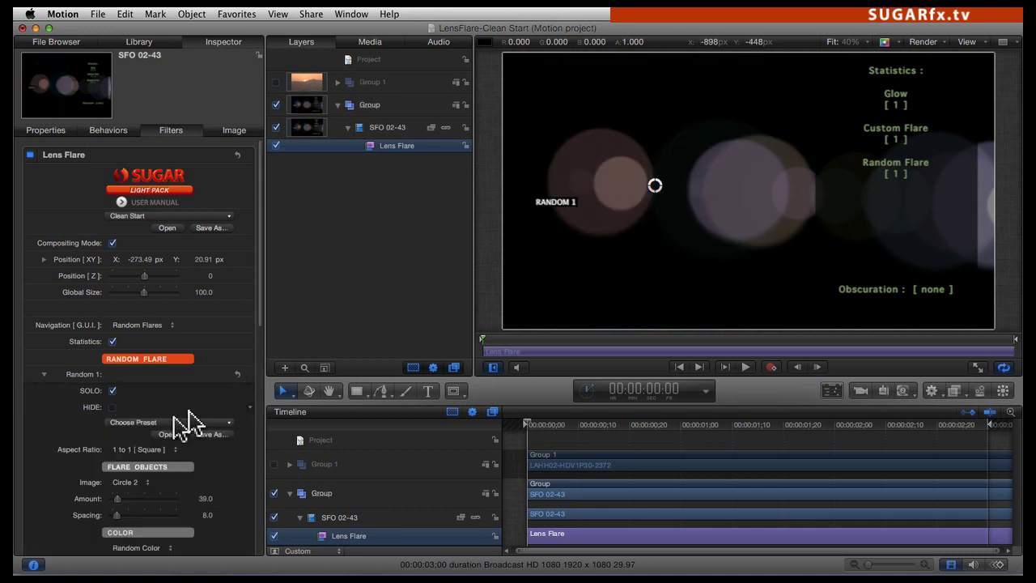
pyautogui.click(138, 424)
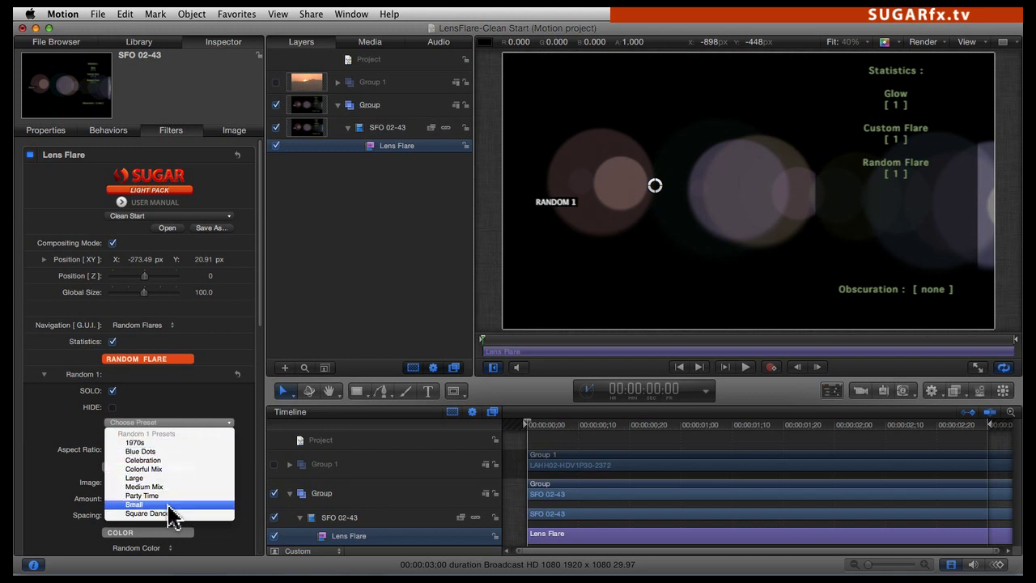
pyautogui.click(144, 495)
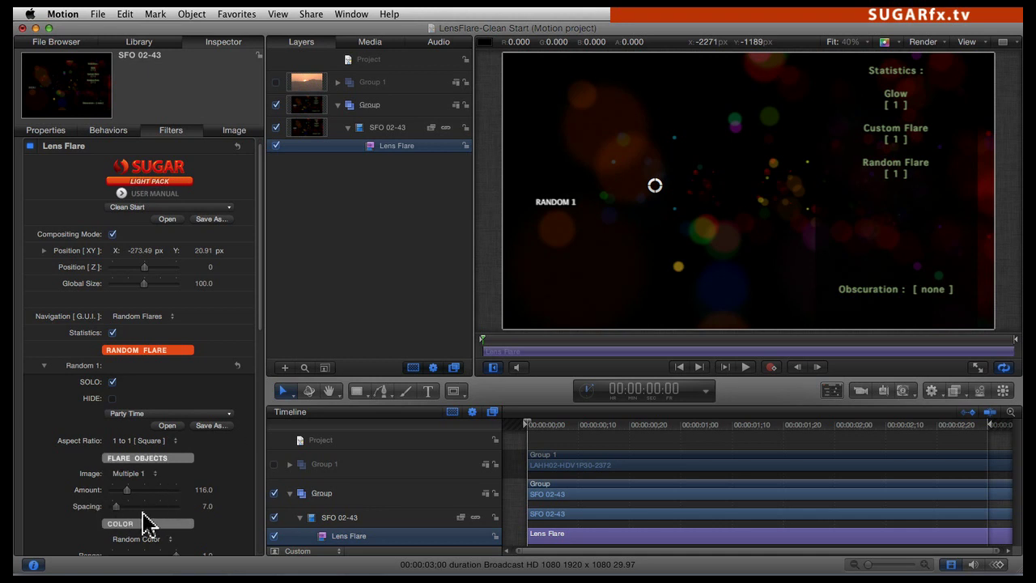
# Step: Set the Random 1 flare's Diminish Amount to 76 and move the flare center to about X -283, Y 171 px
pyautogui.moveTo(267, 321); pyautogui.dragTo(247, 417)
pyautogui.scroll(-2, 245, 420)
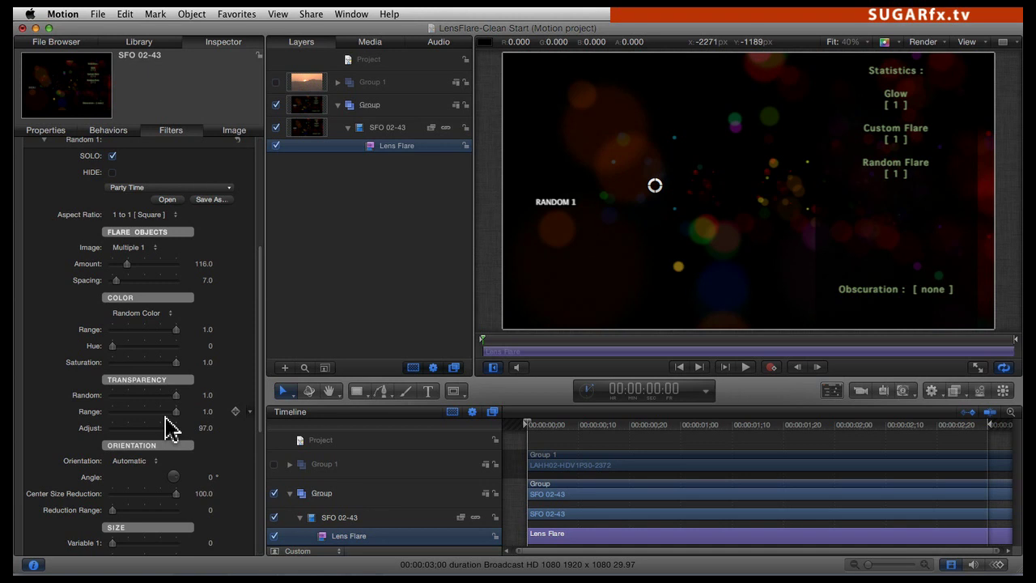
pyautogui.scroll(-6, 227, 397)
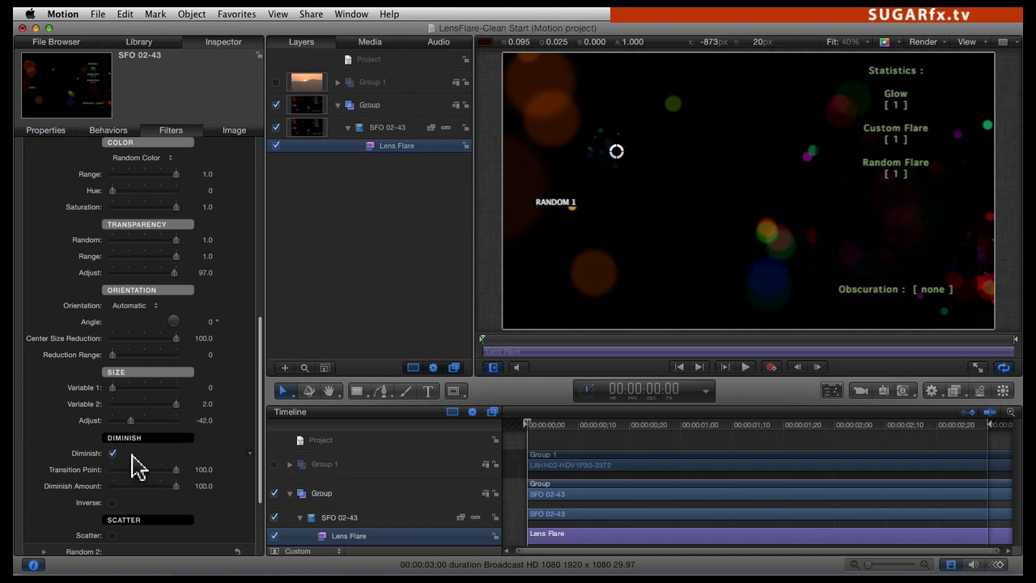
pyautogui.moveTo(617, 151); pyautogui.dragTo(726, 190)
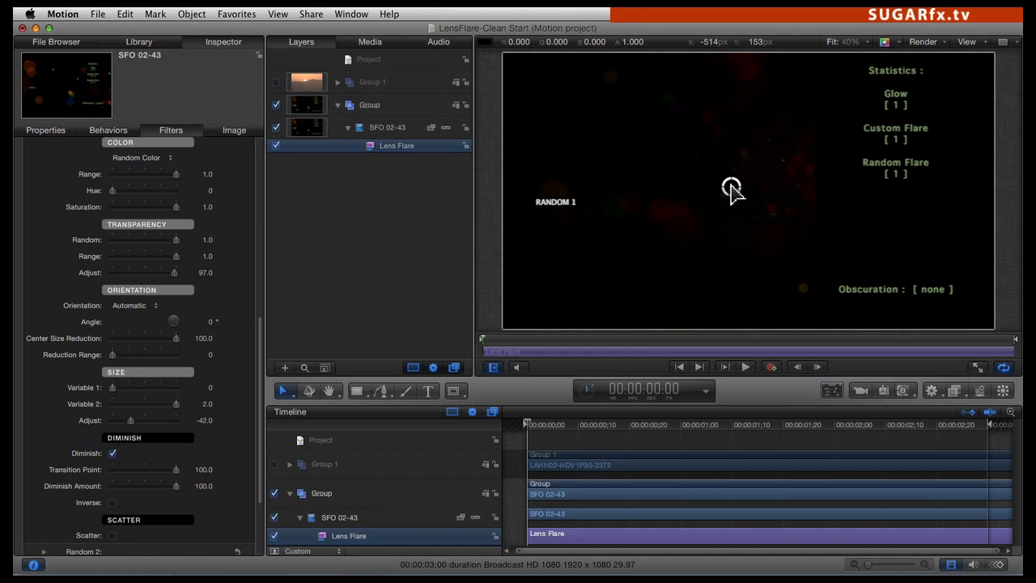
pyautogui.moveTo(732, 189); pyautogui.dragTo(734, 191)
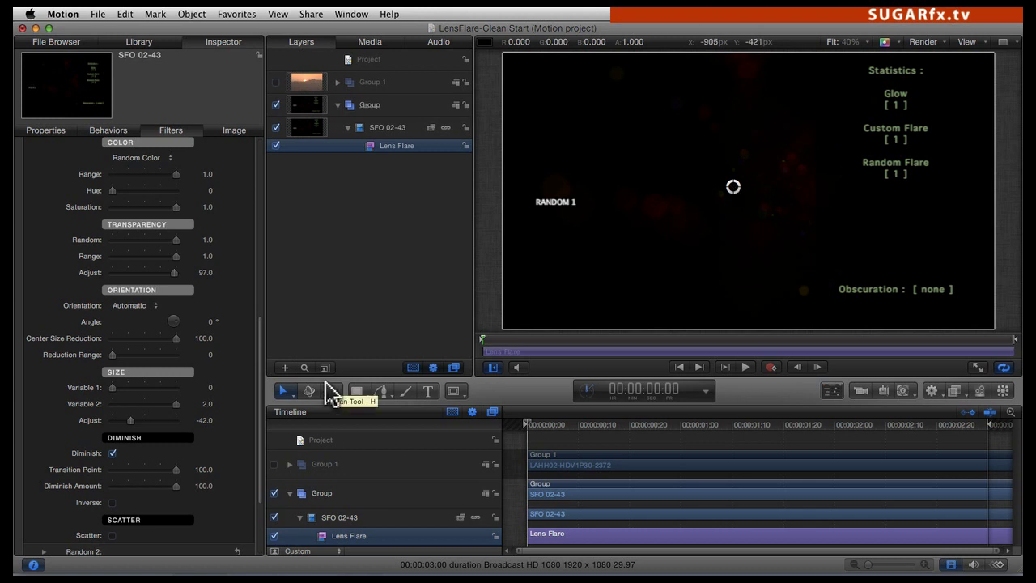
pyautogui.moveTo(174, 488)
pyautogui.mouseDown()
pyautogui.moveTo(112, 487)
pyautogui.moveTo(160, 490)
pyautogui.mouseUp()
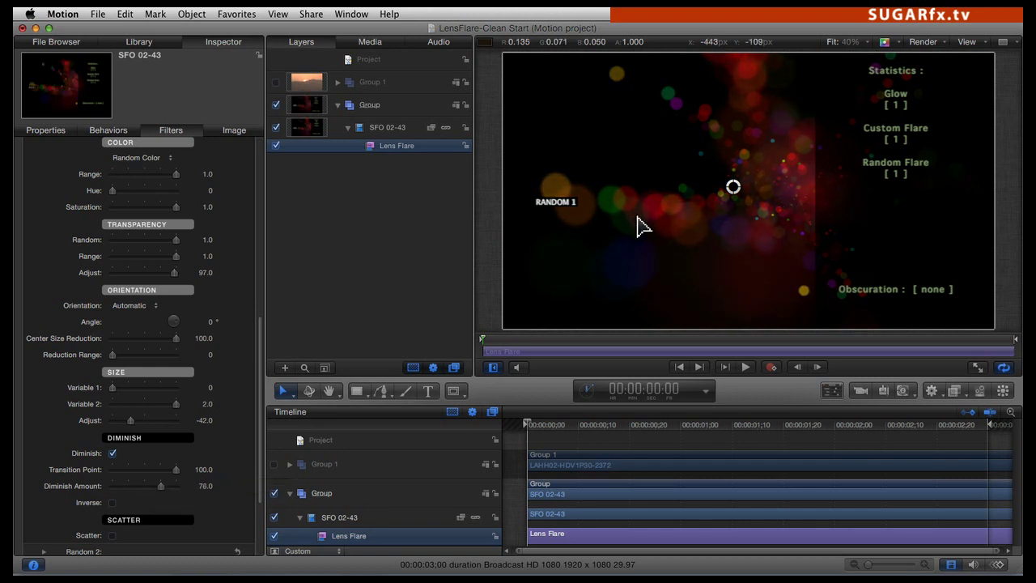
pyautogui.moveTo(732, 188); pyautogui.dragTo(653, 150)
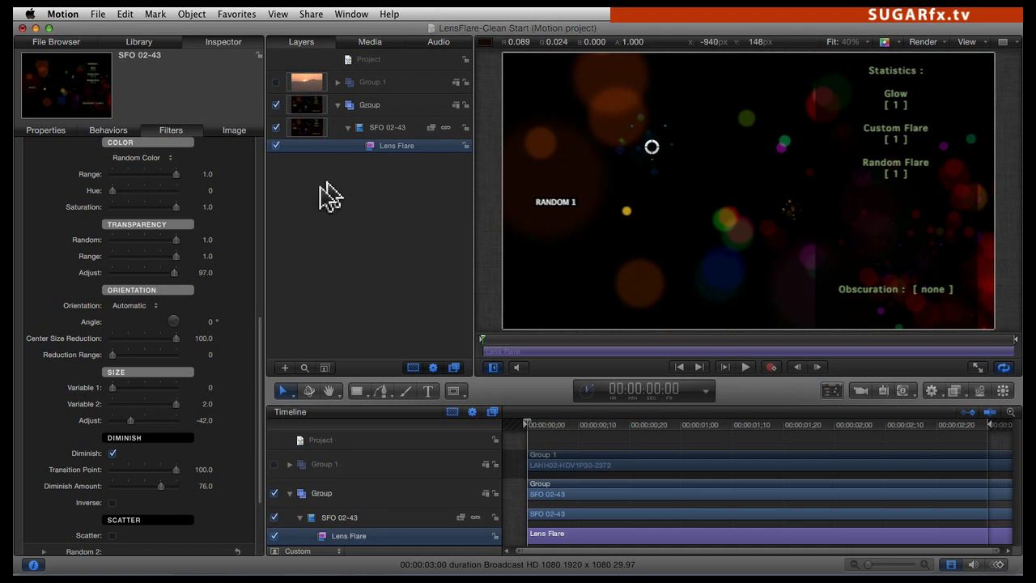
# Step: Turn off the Random 1 solo and collapse its settings
pyautogui.scroll(5, 257, 293)
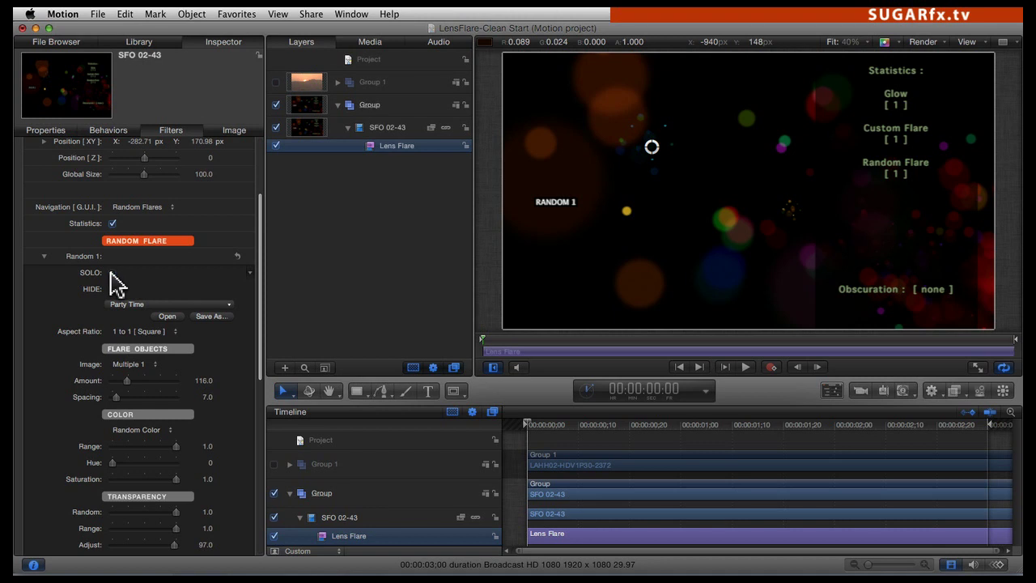
pyautogui.click(112, 273)
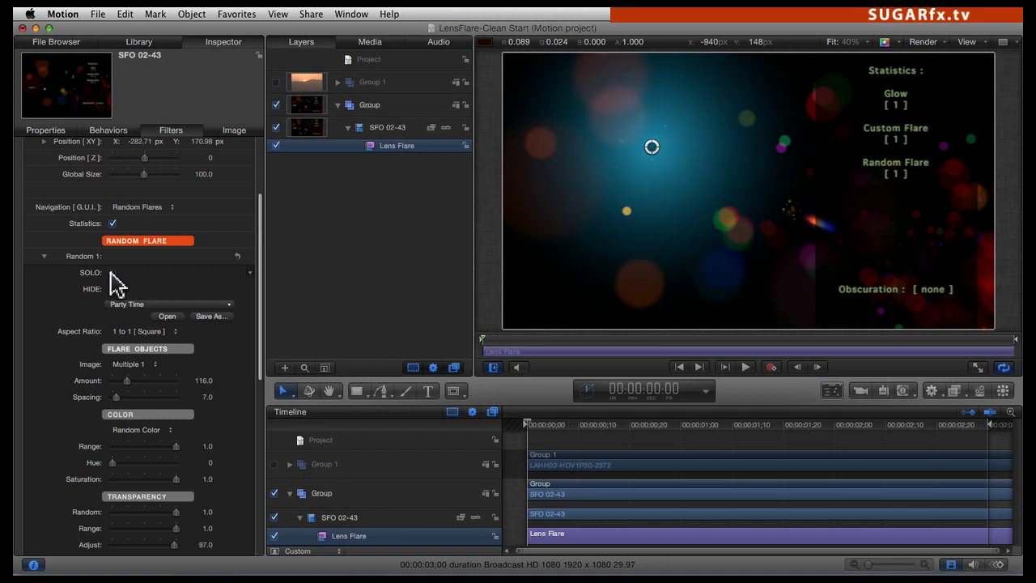
pyautogui.click(44, 257)
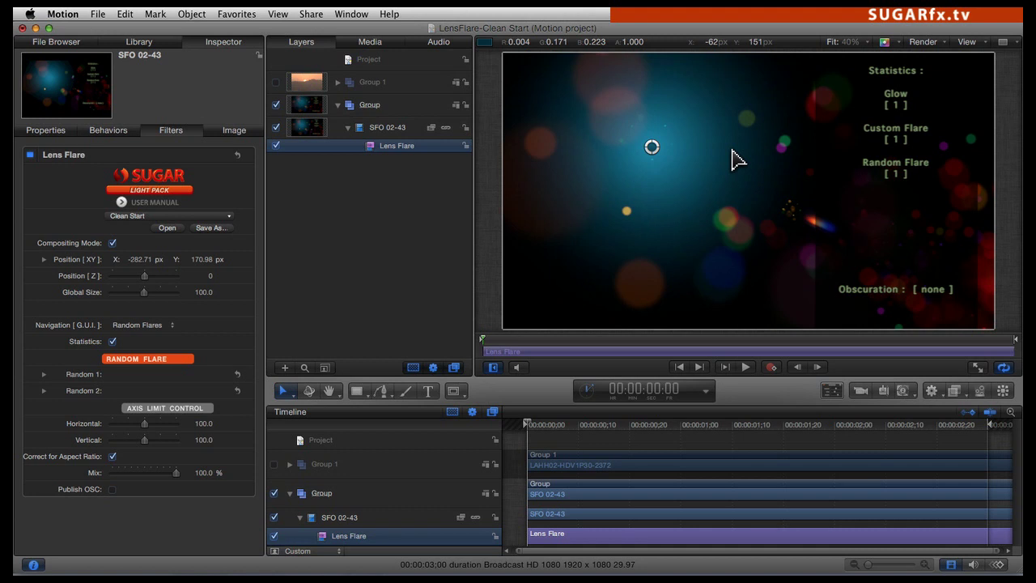
# Step: Turn off the statistics and Compositing Mode, and move the flare center over the clip to about X -395, Y 304 px
pyautogui.click(112, 342)
pyautogui.moveTo(652, 147); pyautogui.dragTo(623, 145)
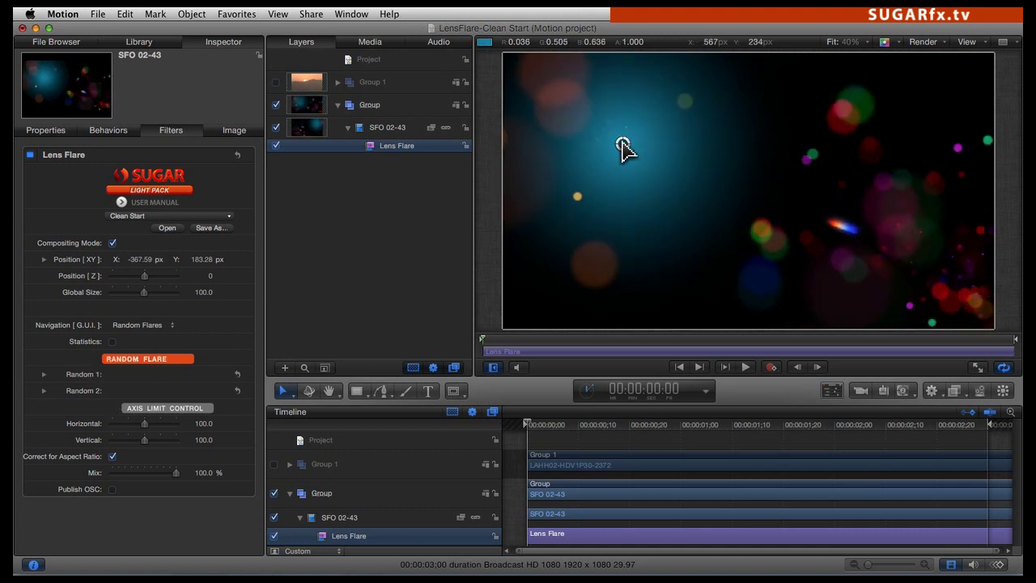
pyautogui.click(113, 243)
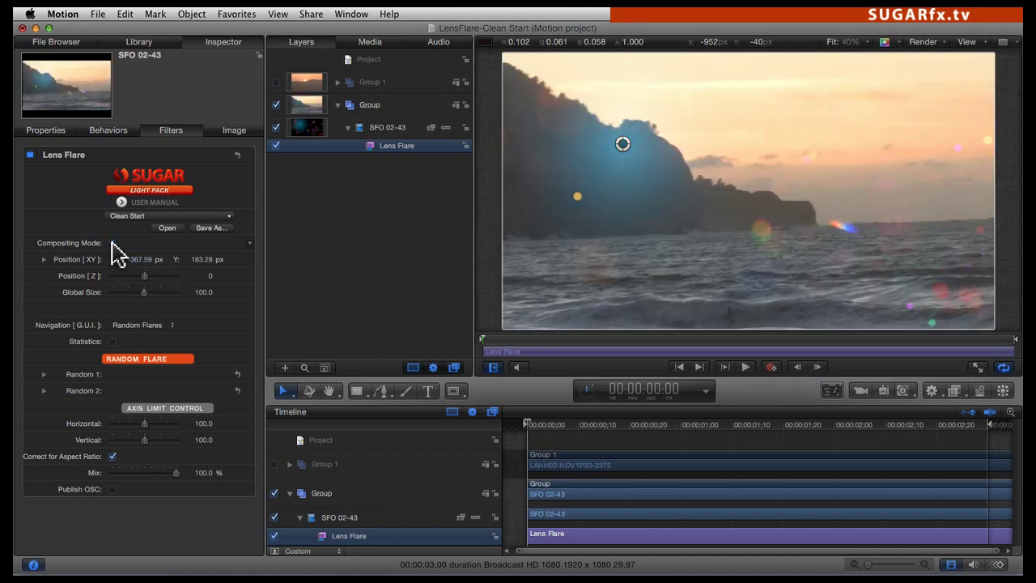
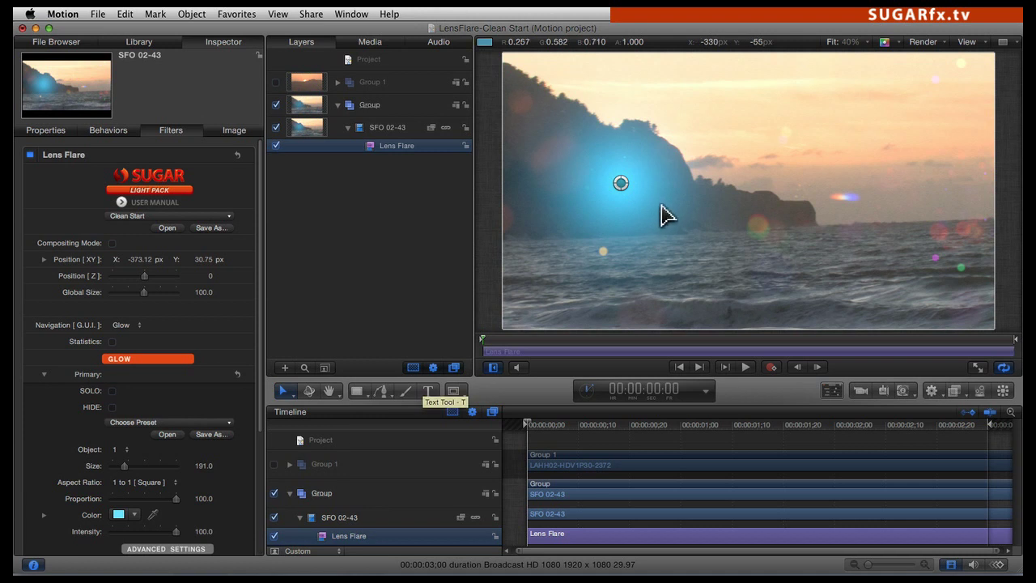
pyautogui.moveTo(621, 184); pyautogui.dragTo(612, 115)
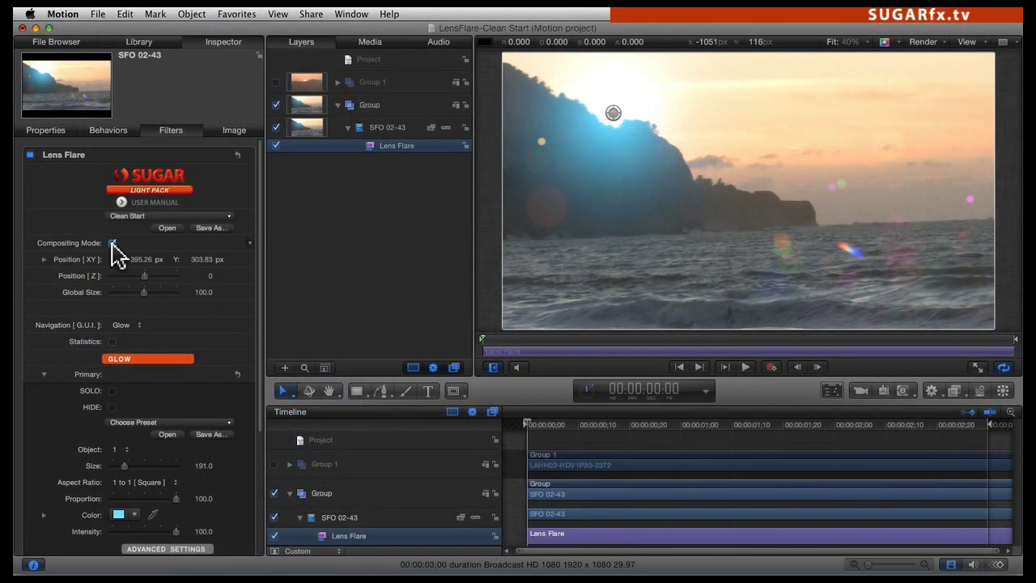
# Step: Turn Compositing Mode back on and enable the Light Beam center element in the Main Setup
pyautogui.click(112, 243)
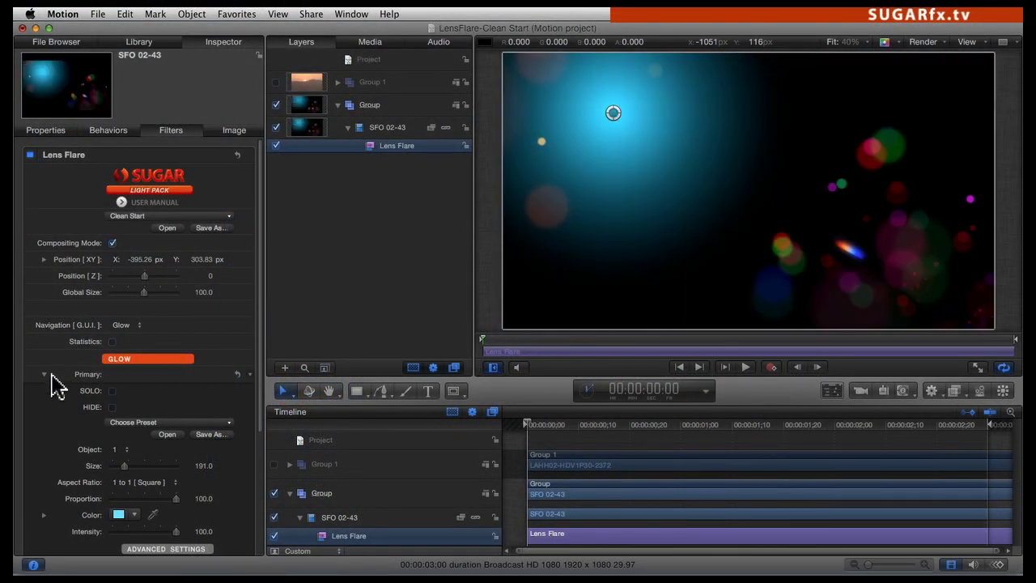
pyautogui.click(45, 375)
pyautogui.click(127, 325)
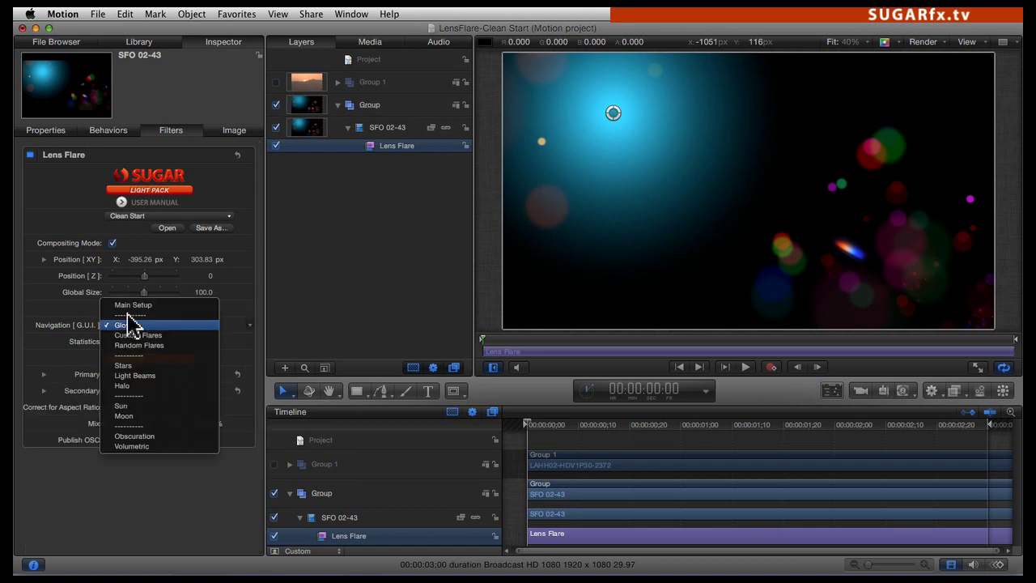
pyautogui.click(130, 305)
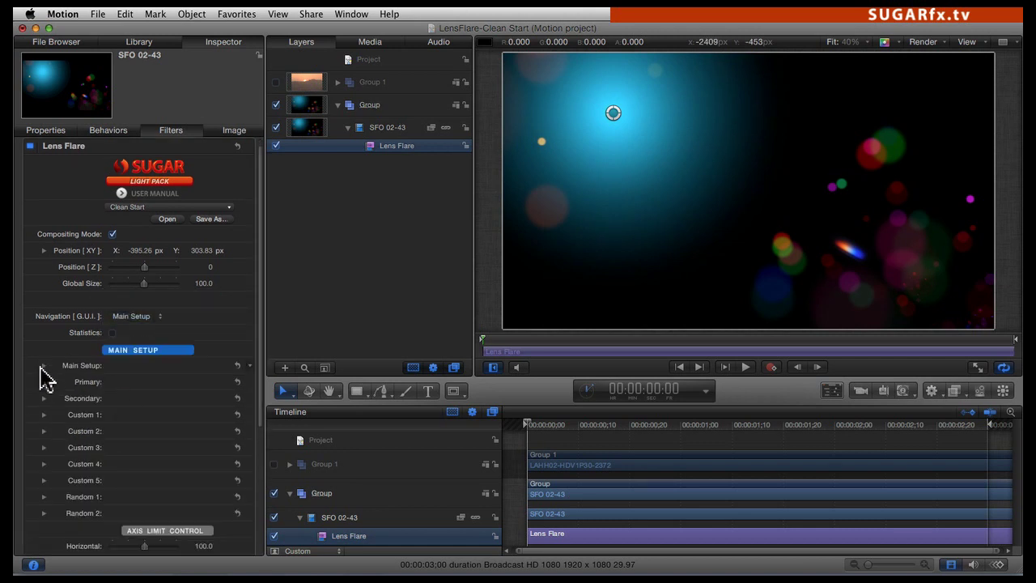
pyautogui.click(43, 366)
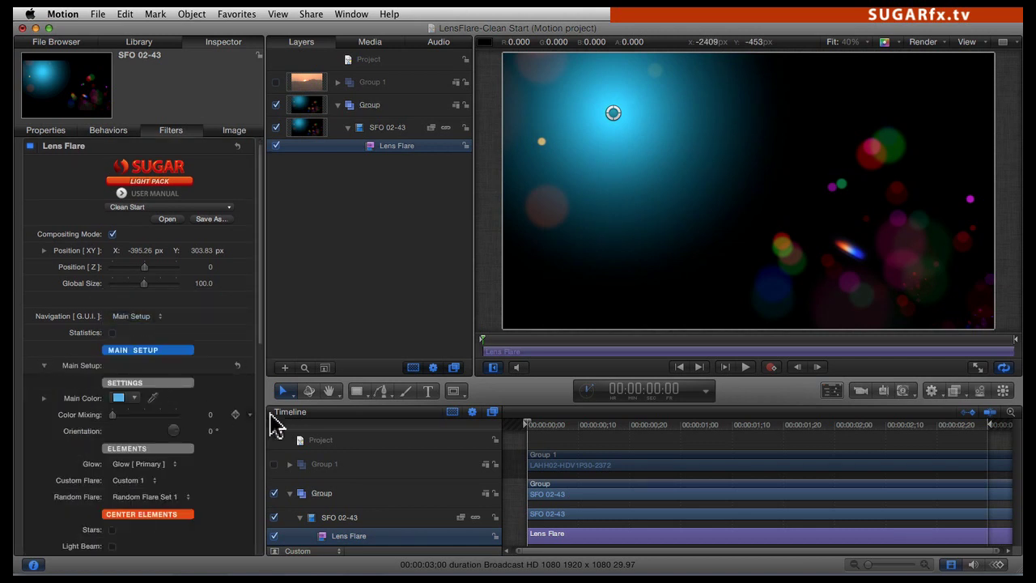
pyautogui.moveTo(260, 327); pyautogui.dragTo(247, 406)
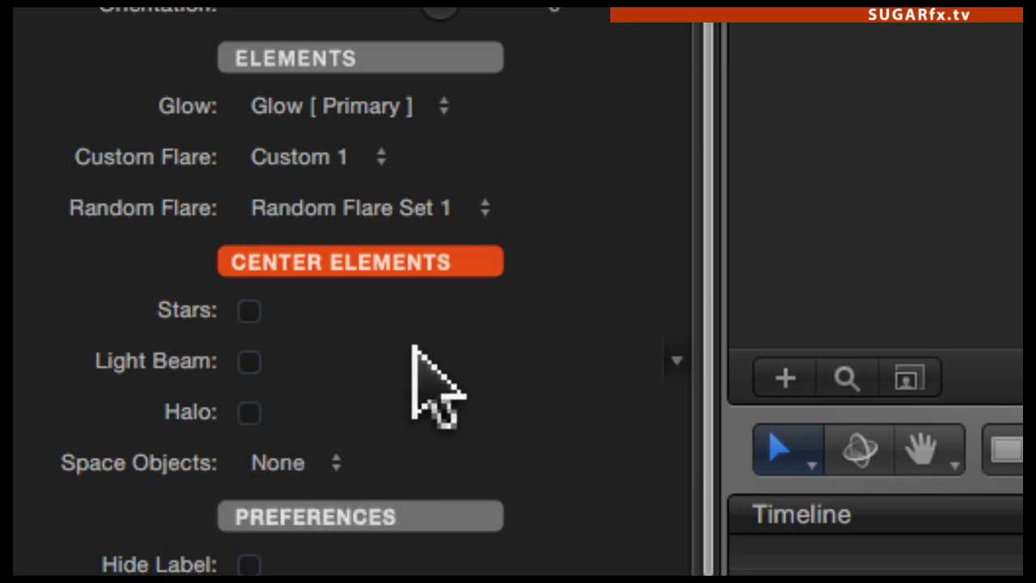
pyautogui.click(250, 361)
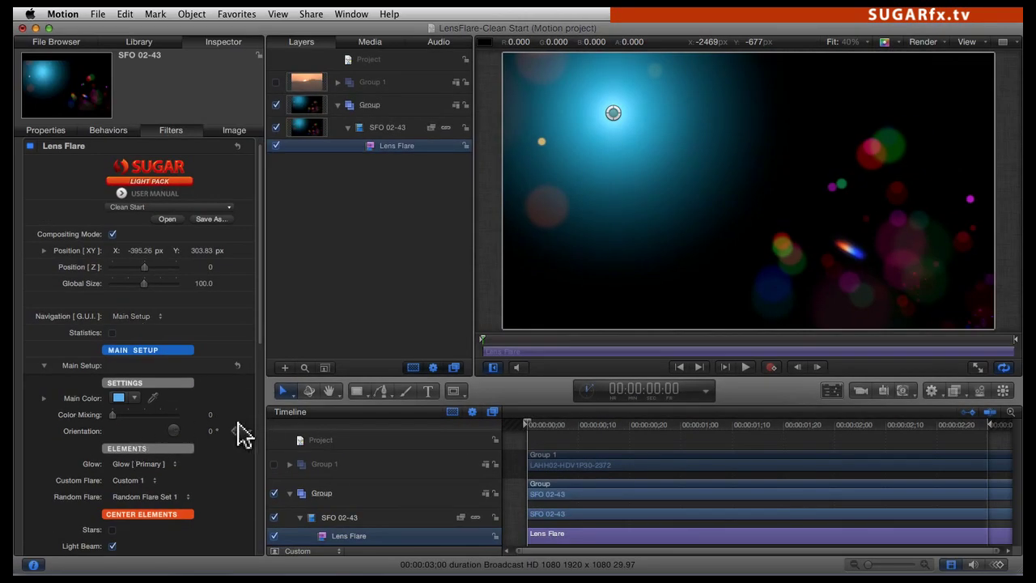
# Step: Solo the beams in the Light Beams settings and load their Distant Sun Beam preset
pyautogui.click(134, 317)
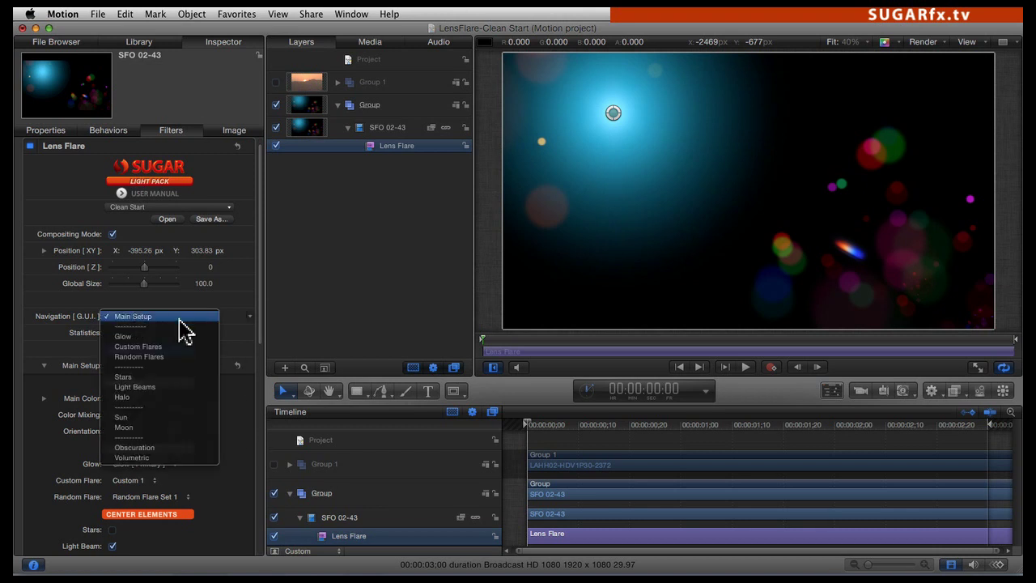
pyautogui.click(140, 388)
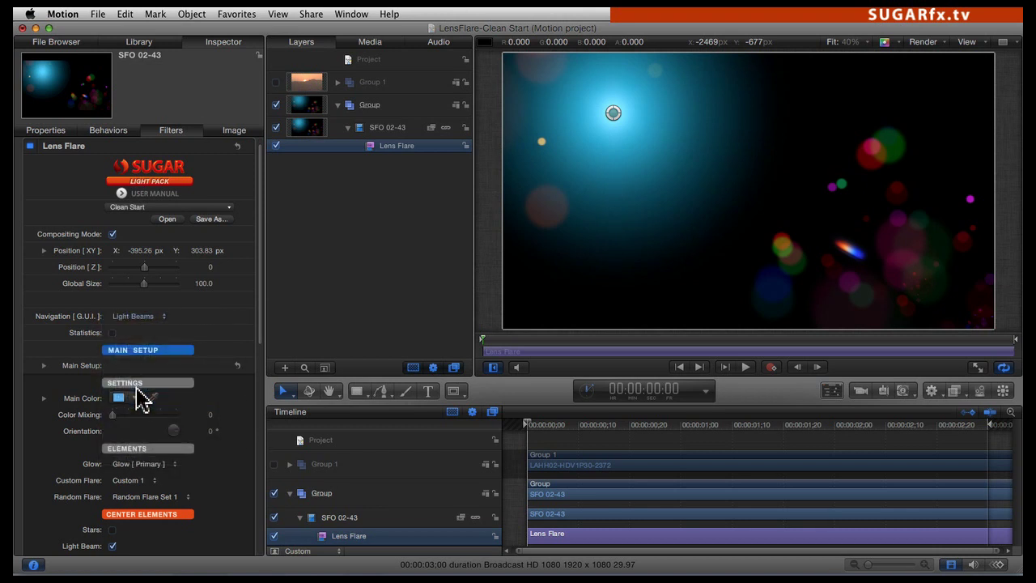
pyautogui.click(44, 374)
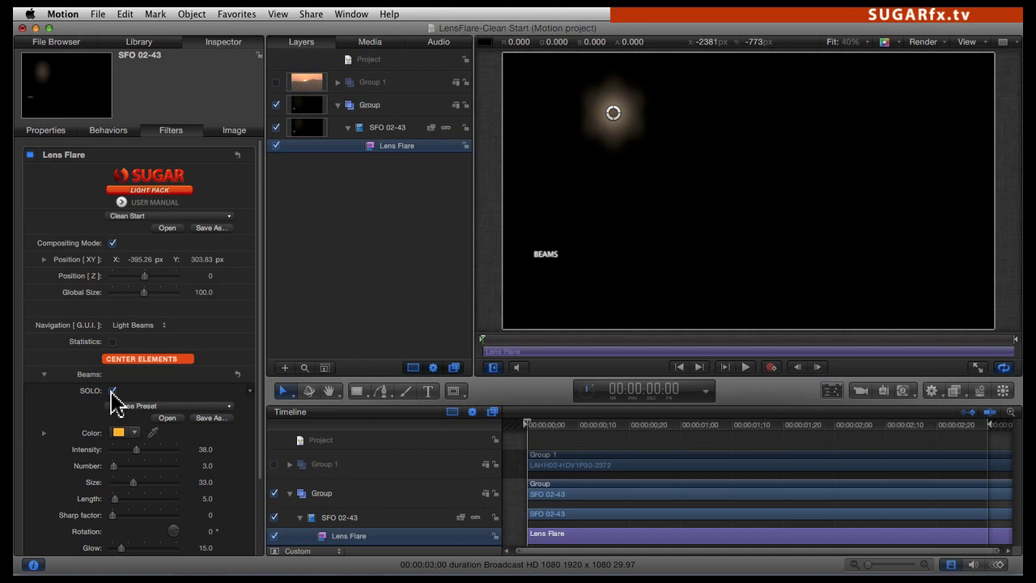
pyautogui.click(153, 407)
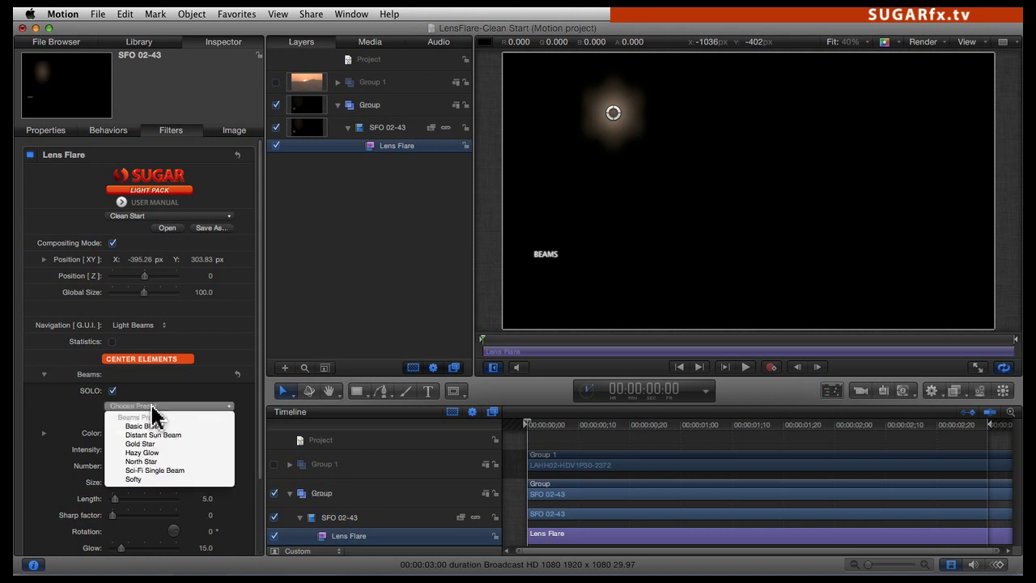
pyautogui.click(189, 435)
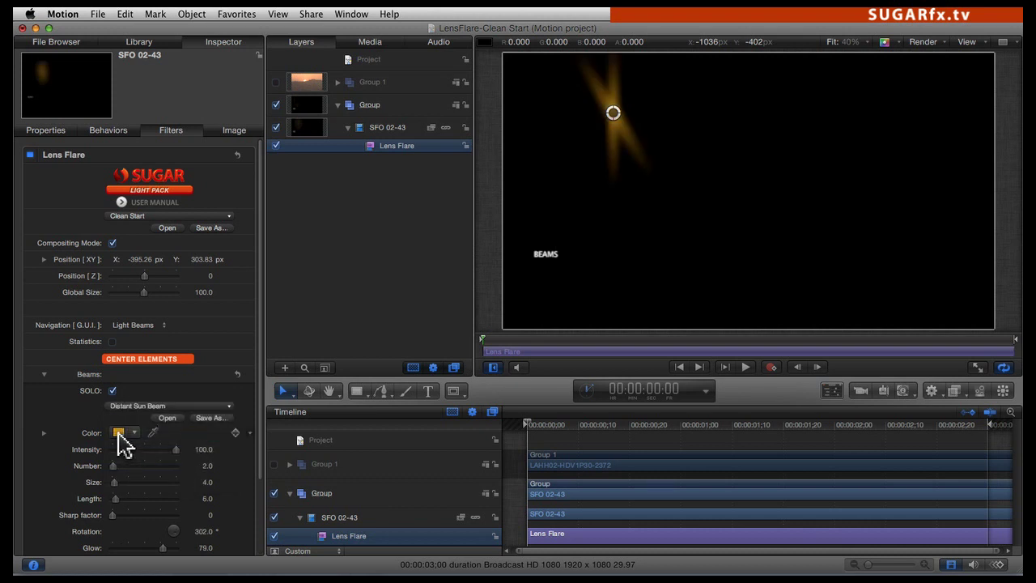
# Step: Color the beams light blue and set their number to 5, size to 6 and length to 14
pyautogui.click(119, 433)
pyautogui.click(354, 442)
pyautogui.click(329, 306)
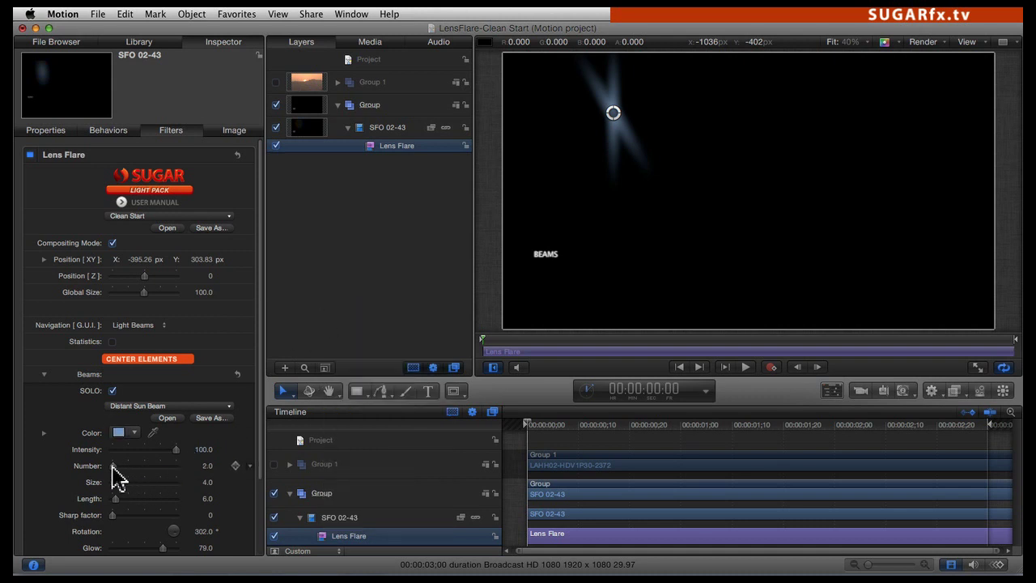
pyautogui.moveTo(112, 468); pyautogui.dragTo(120, 499)
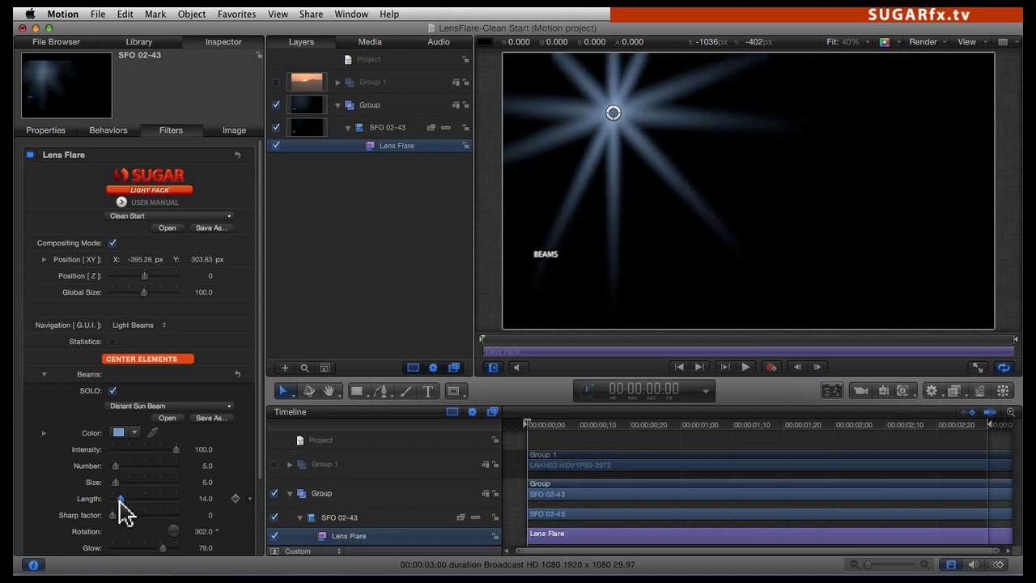
# Step: Turn off the beams' solo and, with Compositing Mode temporarily off, move the flare center to about X -414, Y 272 px
pyautogui.click(112, 391)
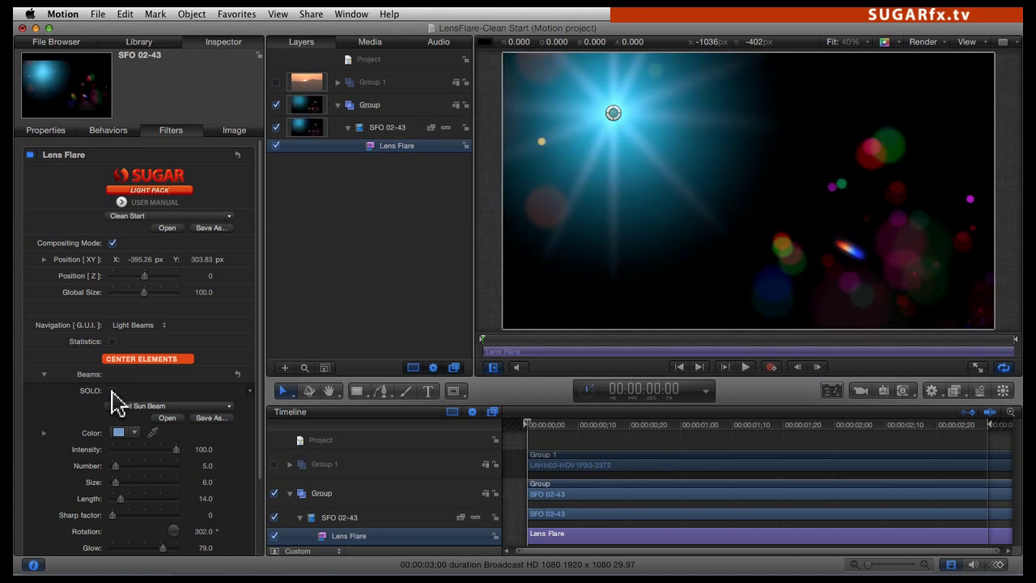
pyautogui.click(113, 243)
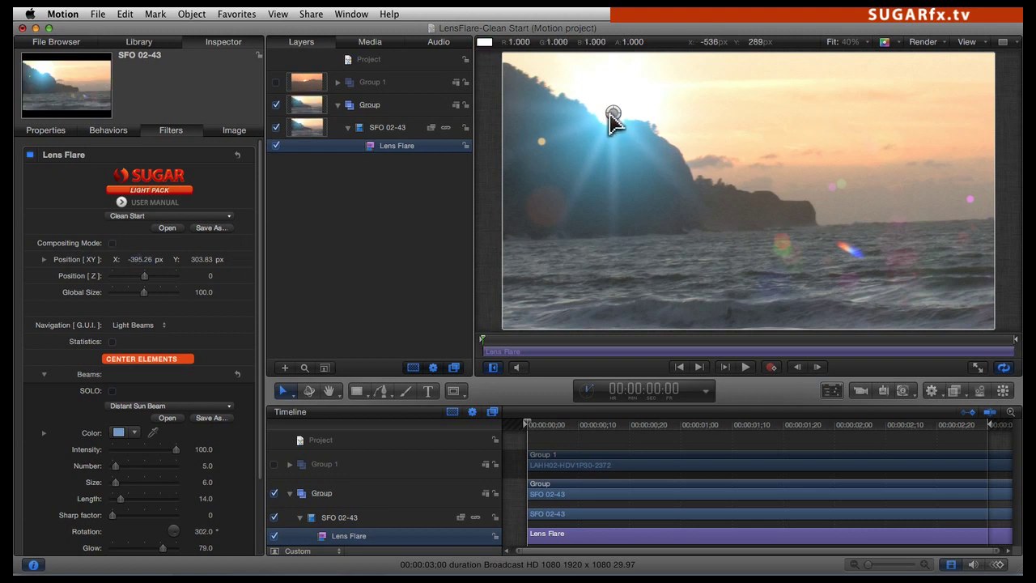
pyautogui.moveTo(613, 113); pyautogui.dragTo(605, 124)
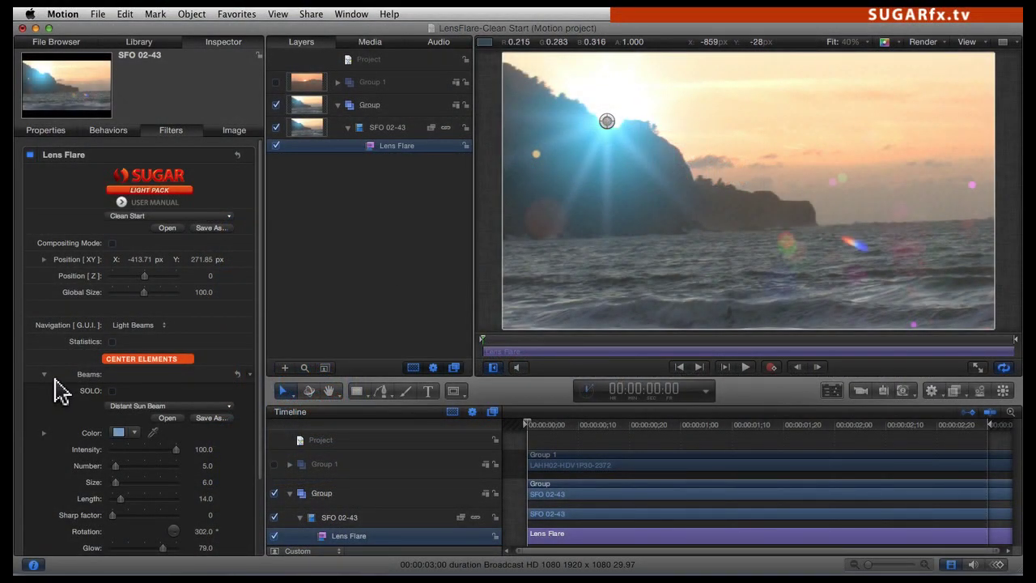
pyautogui.click(113, 243)
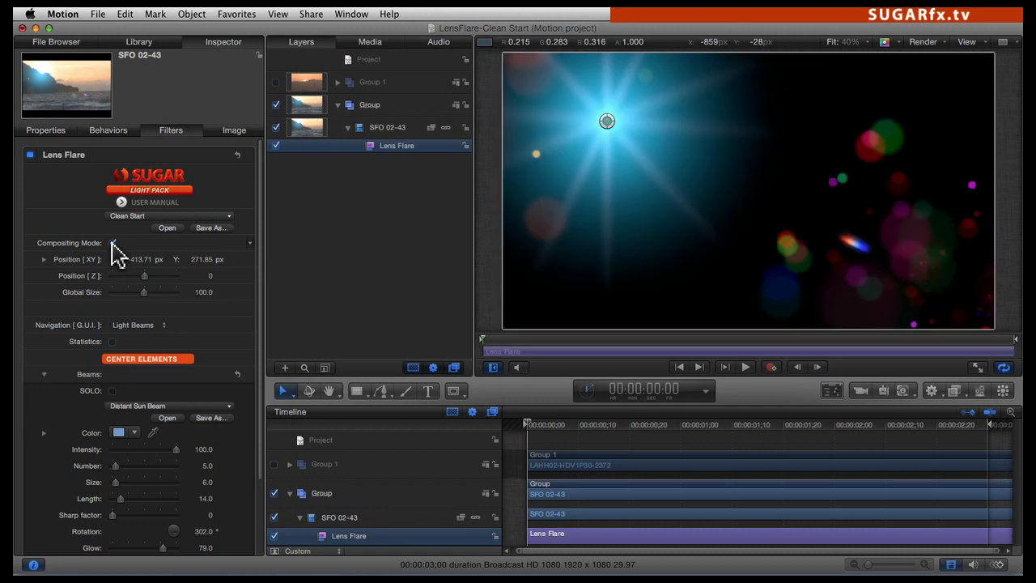
# Step: In the Main Setup elements, set Glow to Primary and Secondary
pyautogui.click(133, 327)
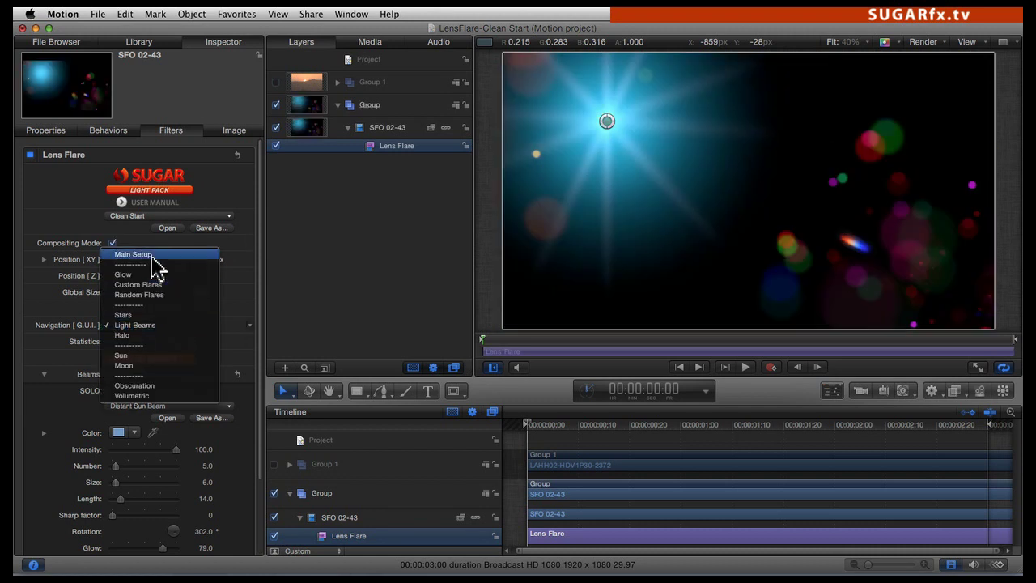
pyautogui.click(134, 254)
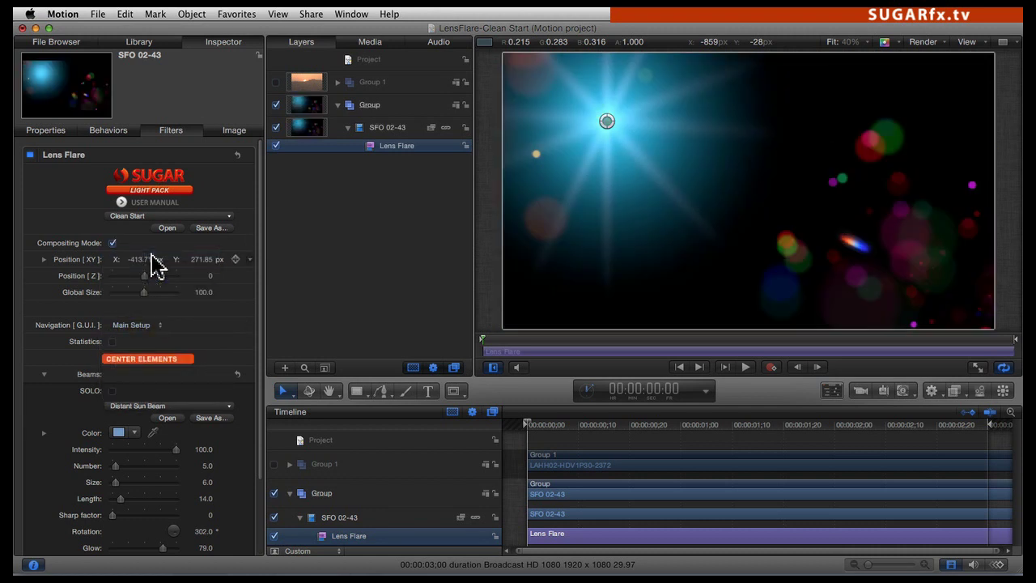
pyautogui.click(43, 365)
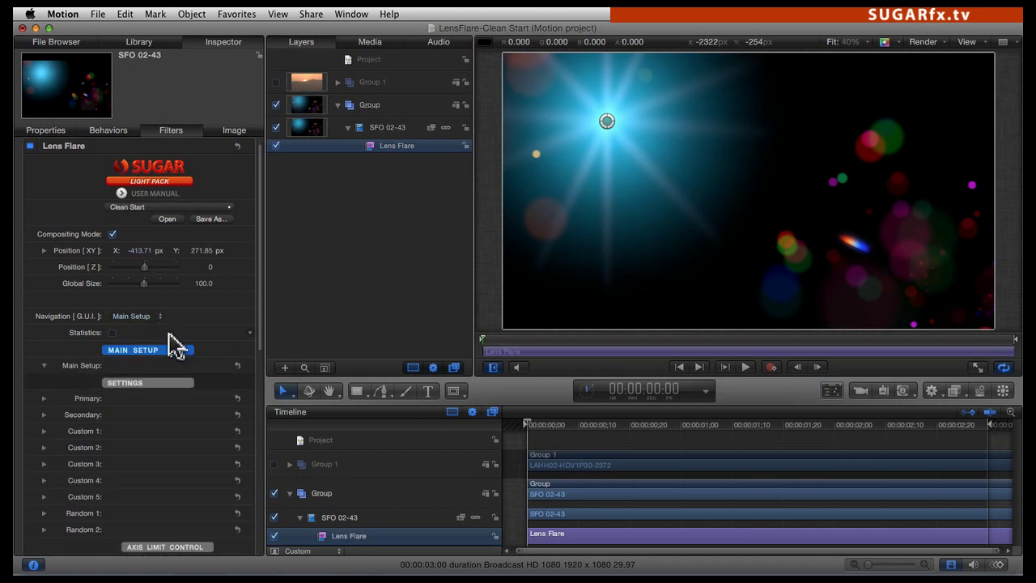
pyautogui.scroll(-3, 173, 340)
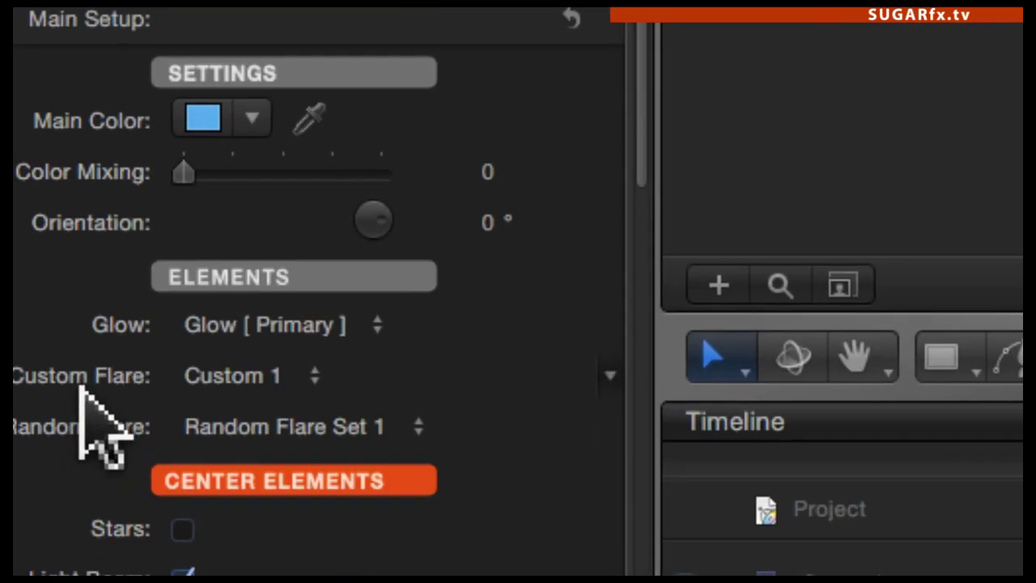
pyautogui.click(257, 327)
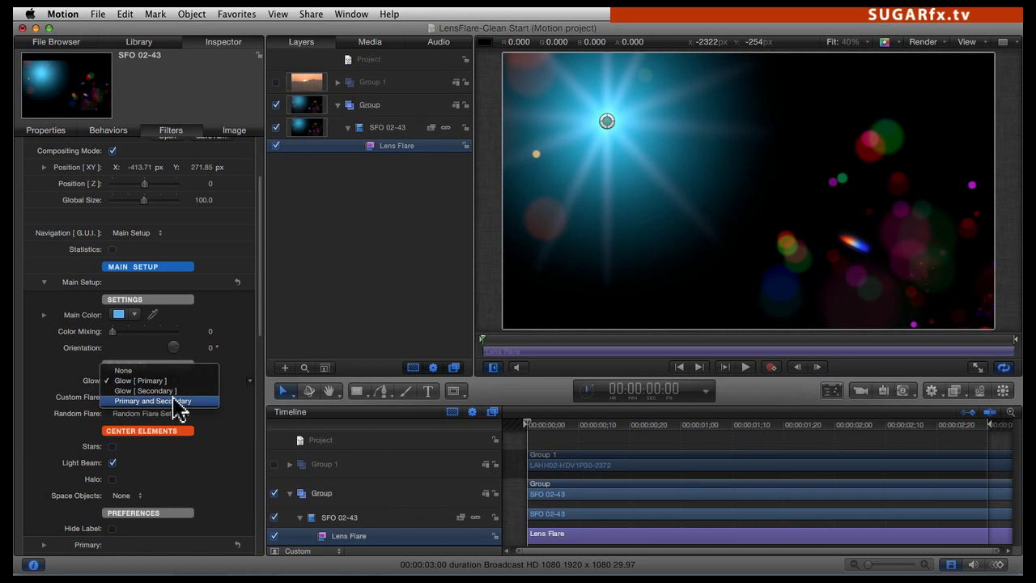
pyautogui.click(385, 399)
# Step: Show the Secondary glow's settings and solo that glow
pyautogui.scroll(3, 178, 408)
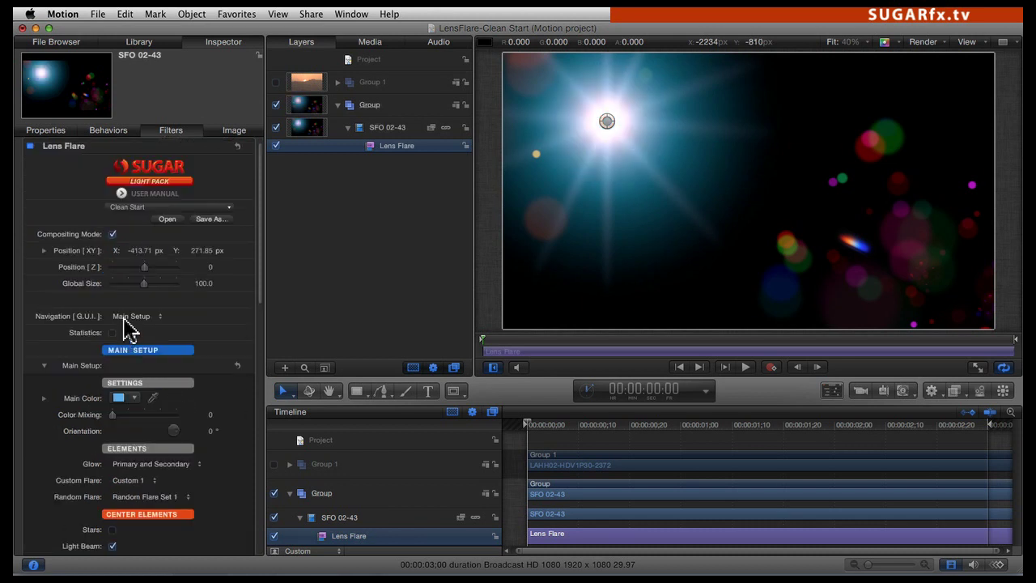
pyautogui.click(130, 318)
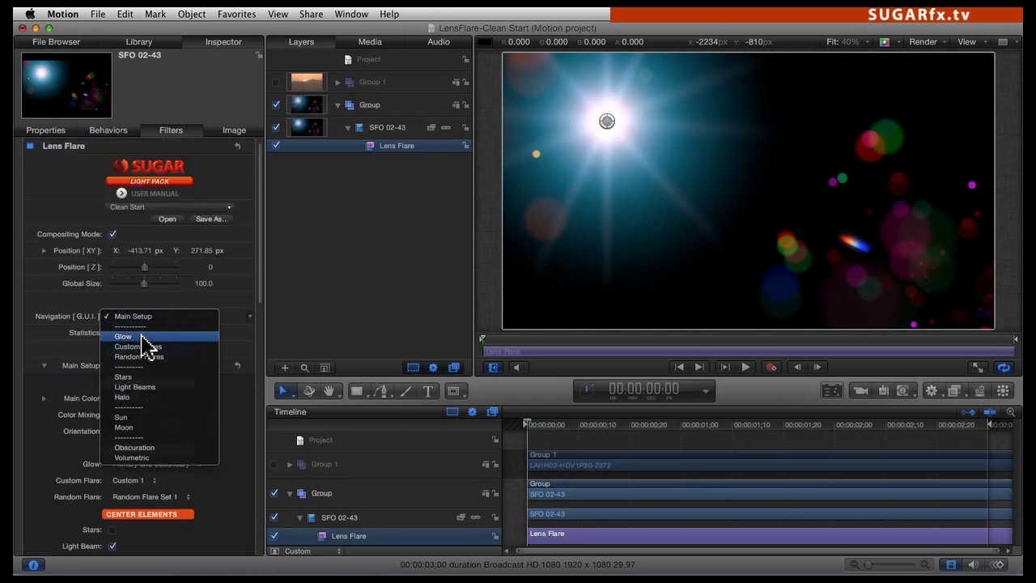
pyautogui.click(144, 343)
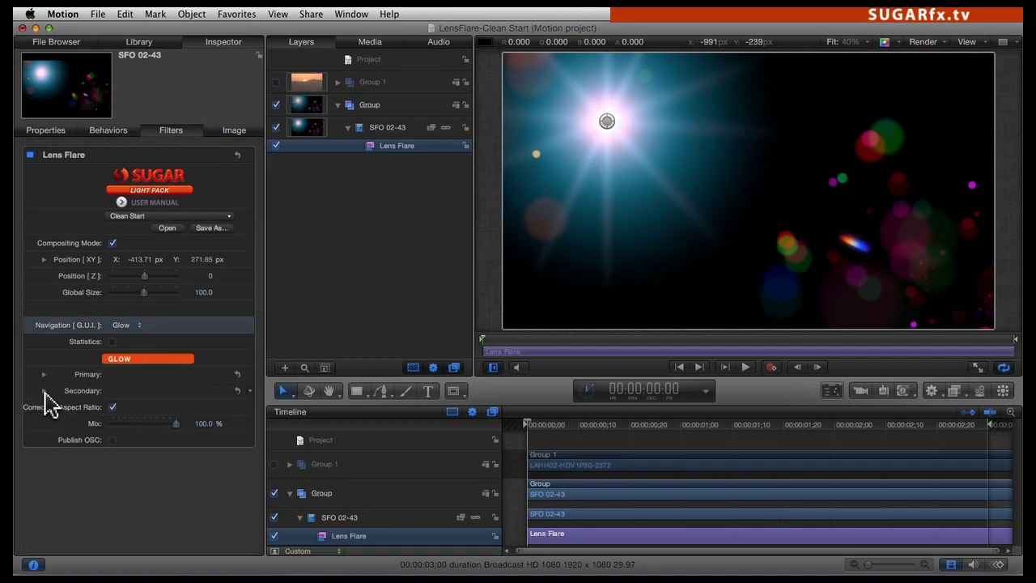
pyautogui.click(44, 390)
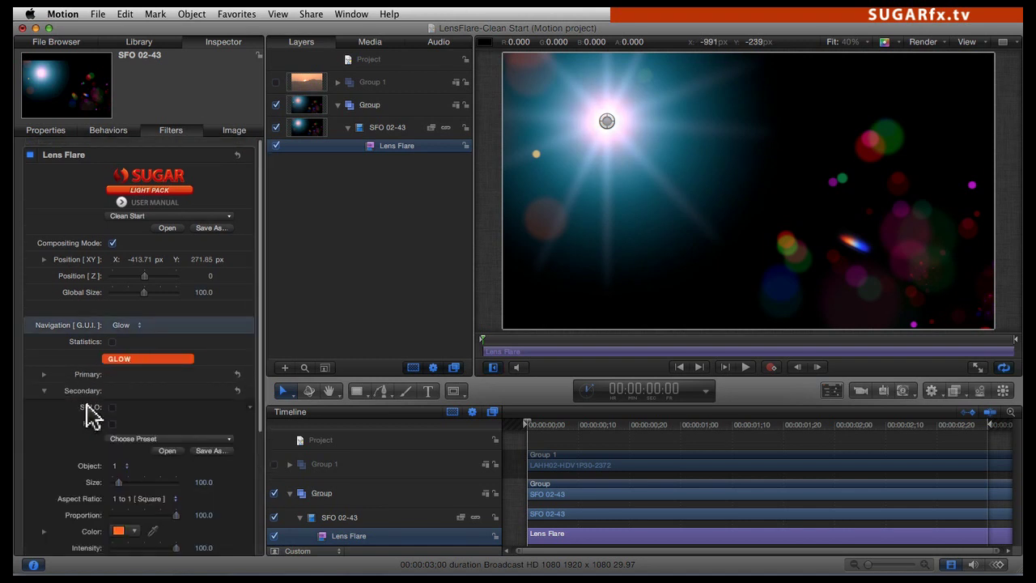
pyautogui.click(113, 407)
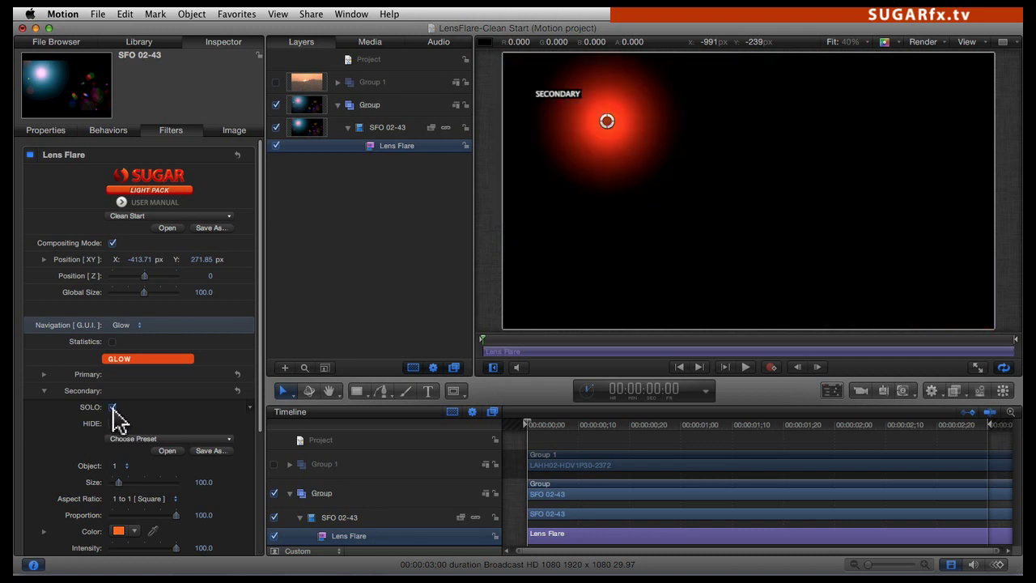
# Step: Set the secondary glow's size to 240 and turn off its solo and Compositing Mode
pyautogui.moveTo(261, 394); pyautogui.dragTo(257, 454)
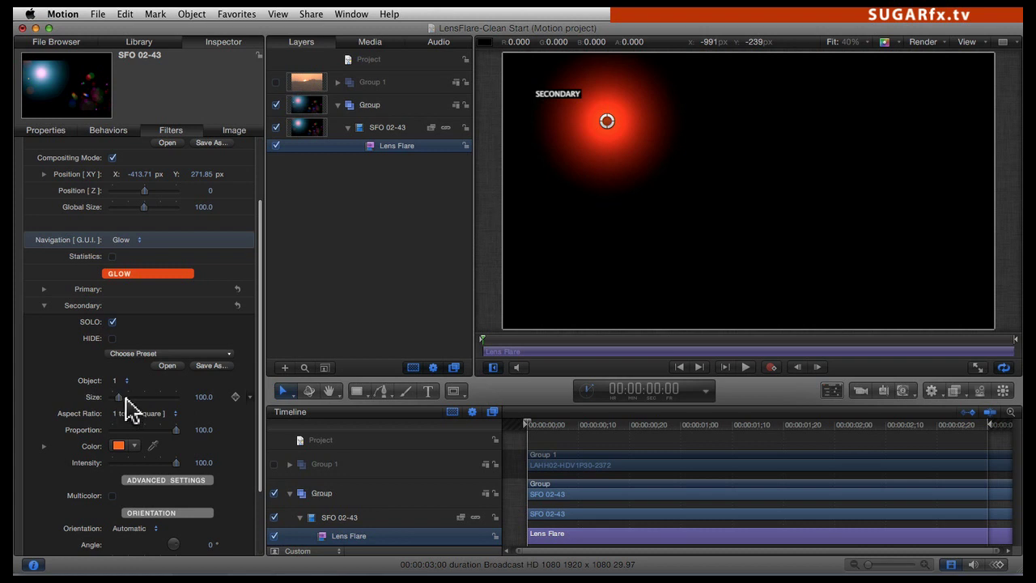
pyautogui.moveTo(127, 402); pyautogui.dragTo(127, 405)
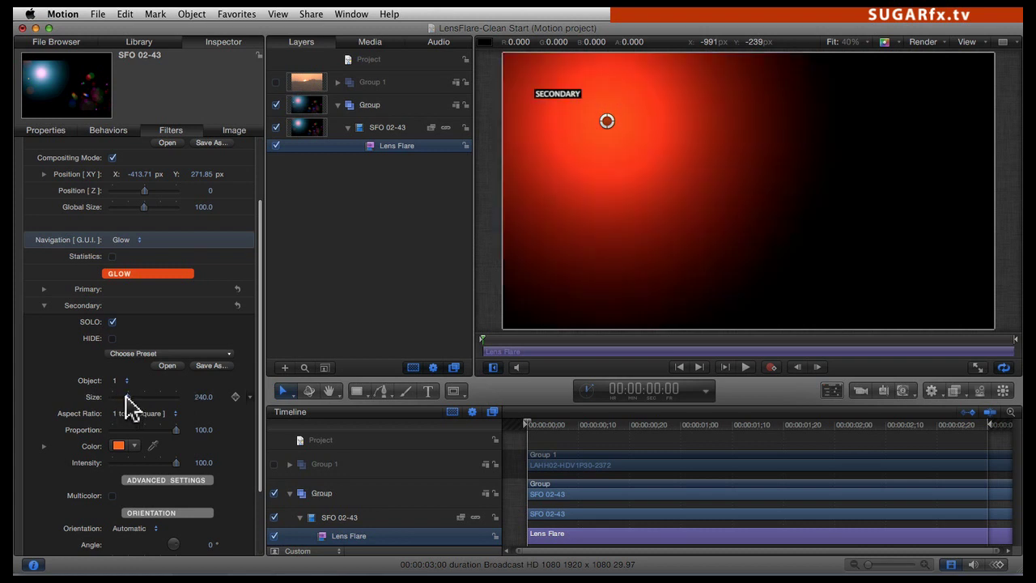
pyautogui.click(112, 322)
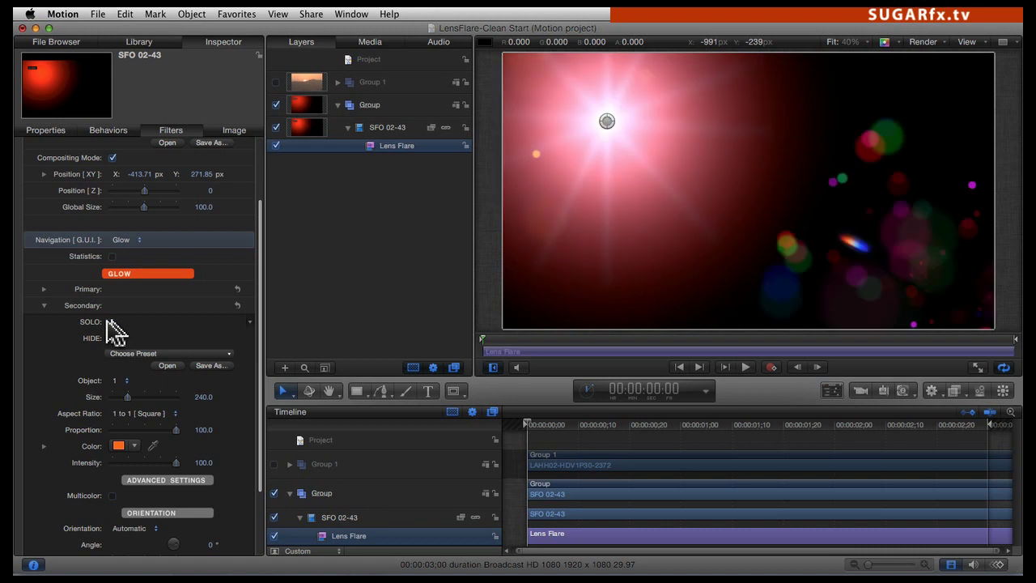
pyautogui.click(45, 306)
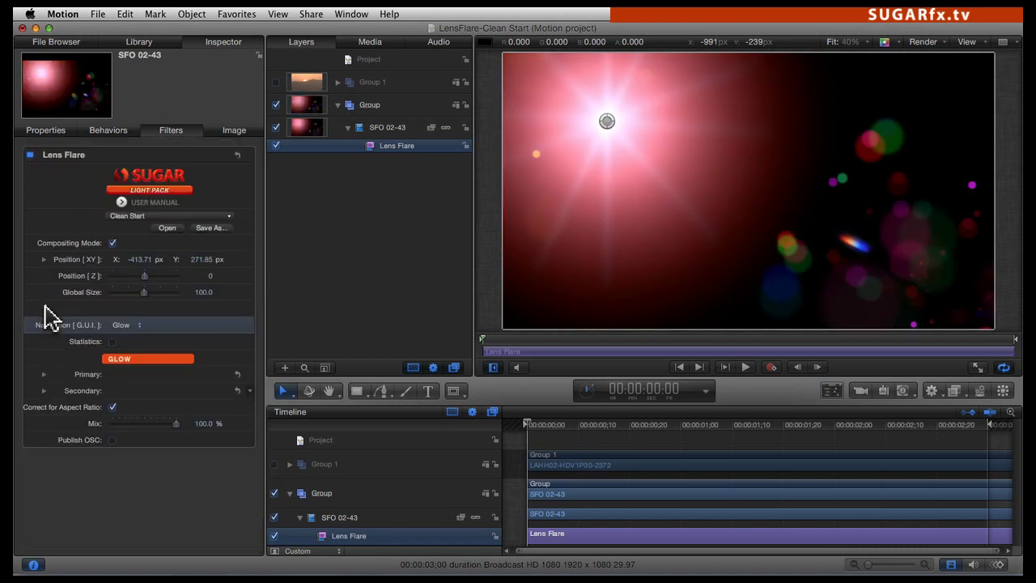
pyautogui.click(112, 243)
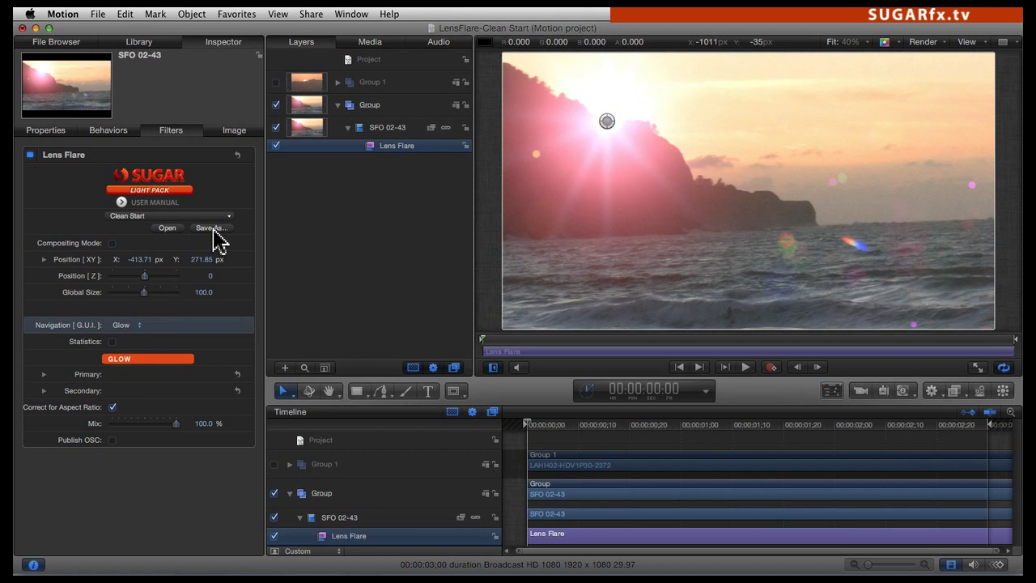
# Step: Save the current flare settings as a preset named "My own preset" and look through the preset list
pyautogui.click(212, 229)
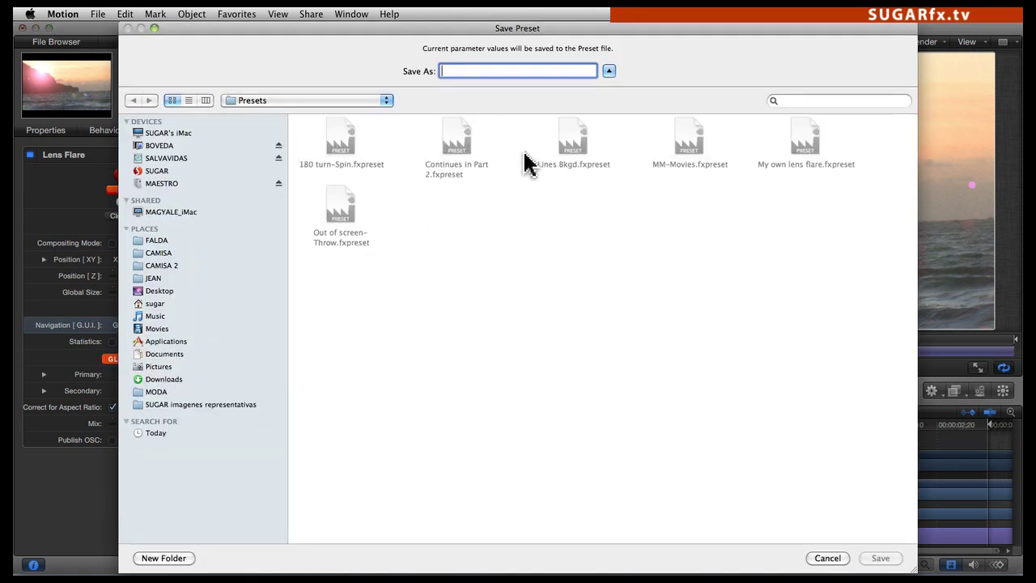
pyautogui.write('My ow')
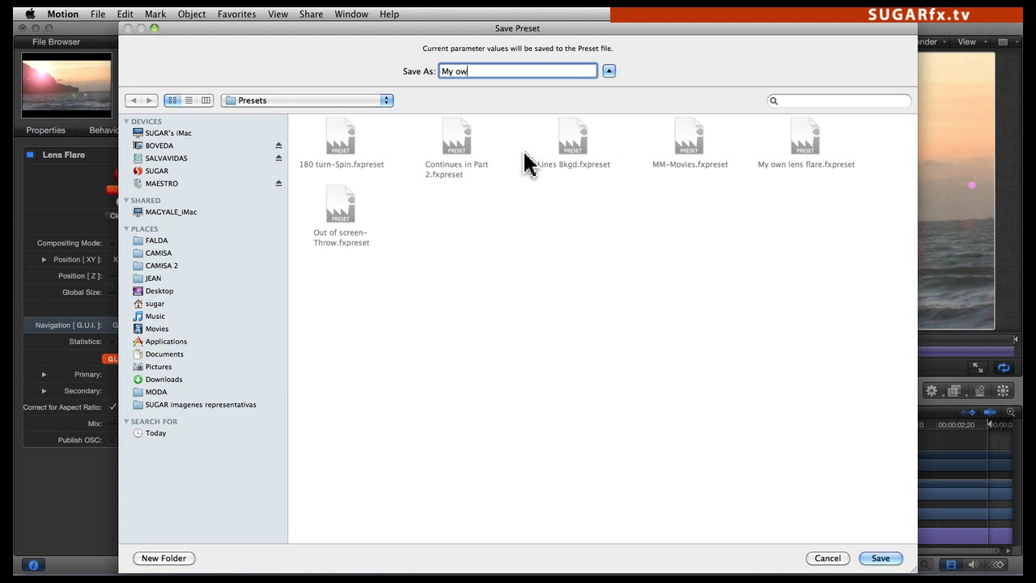
pyautogui.write('n preset')
pyautogui.press('Return')
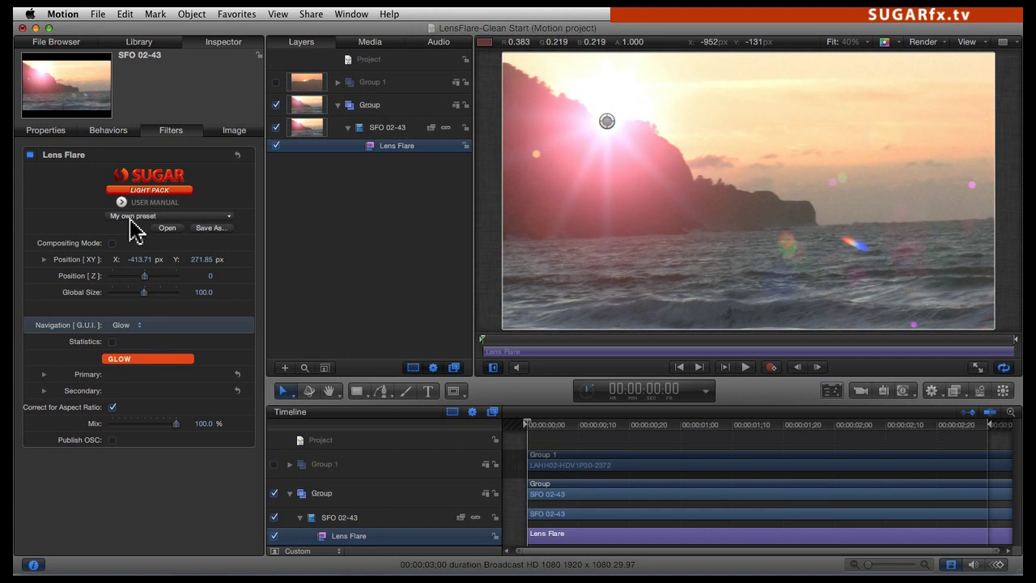
pyautogui.click(176, 219)
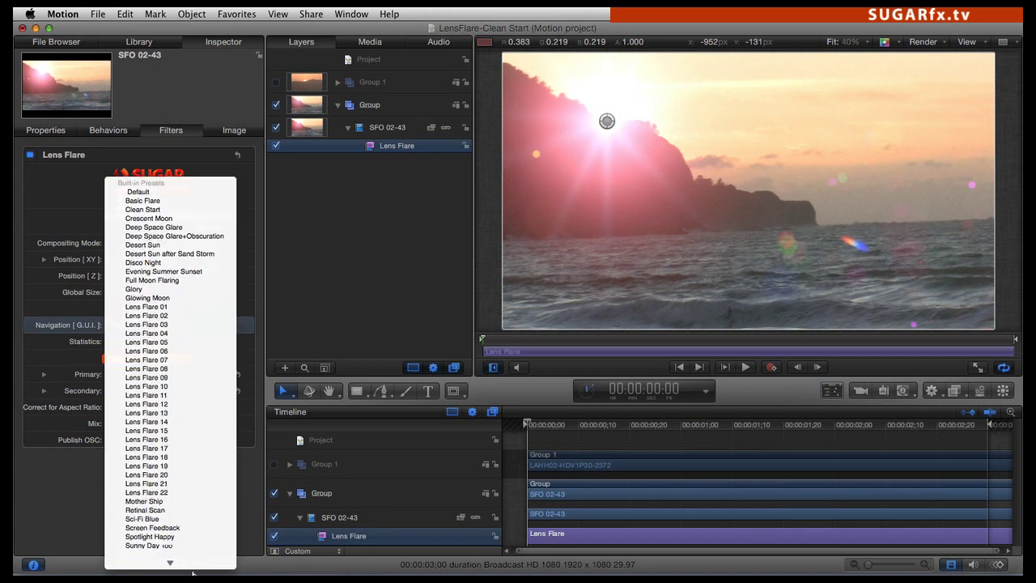
pyautogui.moveTo(170, 562)
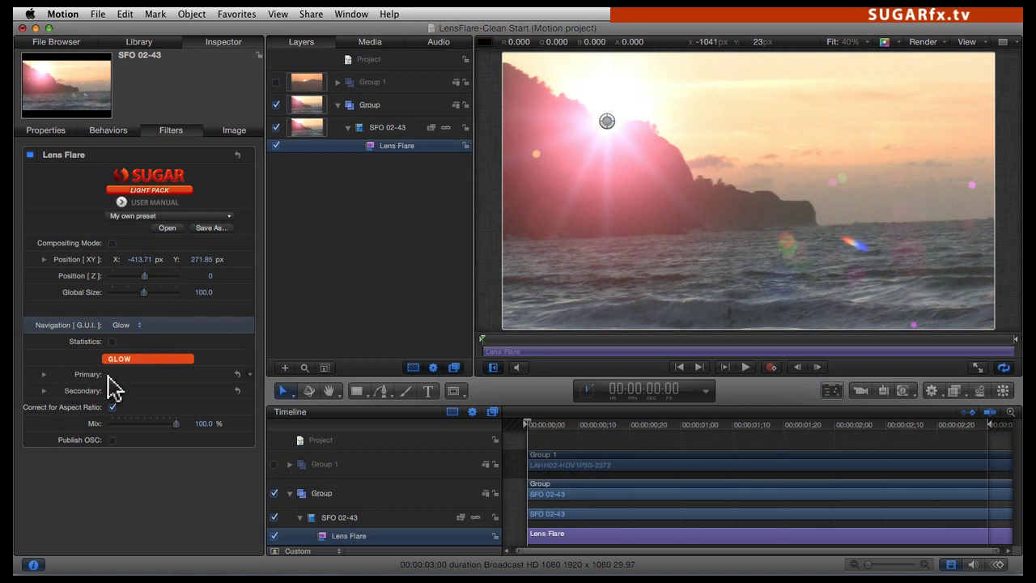
# Step: In the Main Setup, sample the pale orange sky as the Main Color and raise Color Mixing beyond 27
pyautogui.click(127, 327)
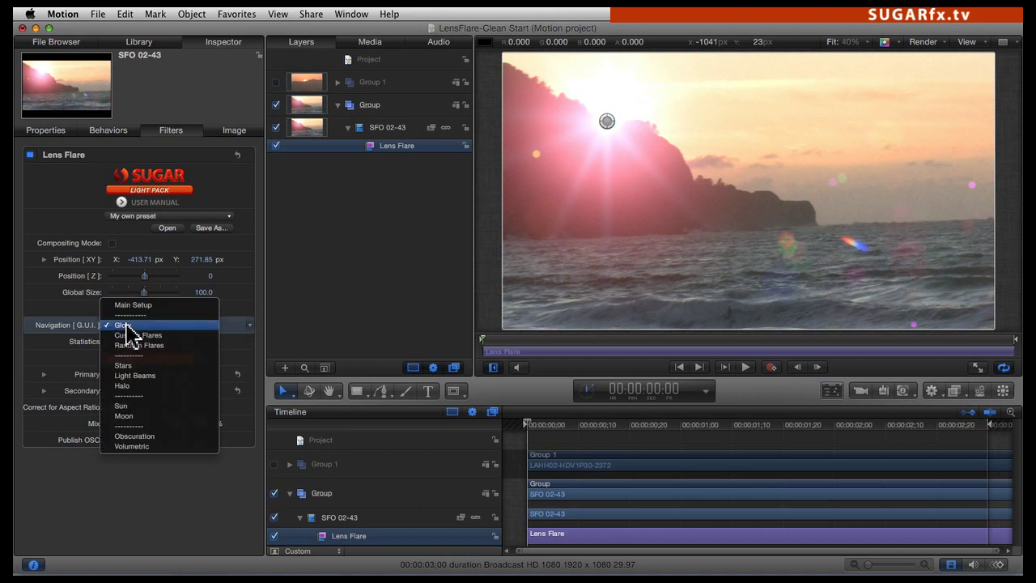
pyautogui.click(146, 306)
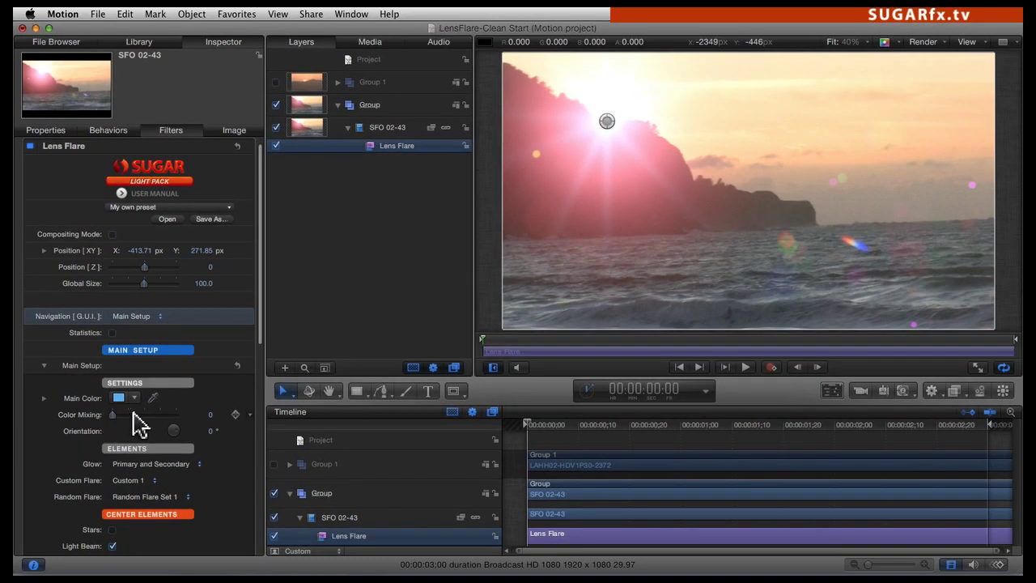
pyautogui.click(152, 398)
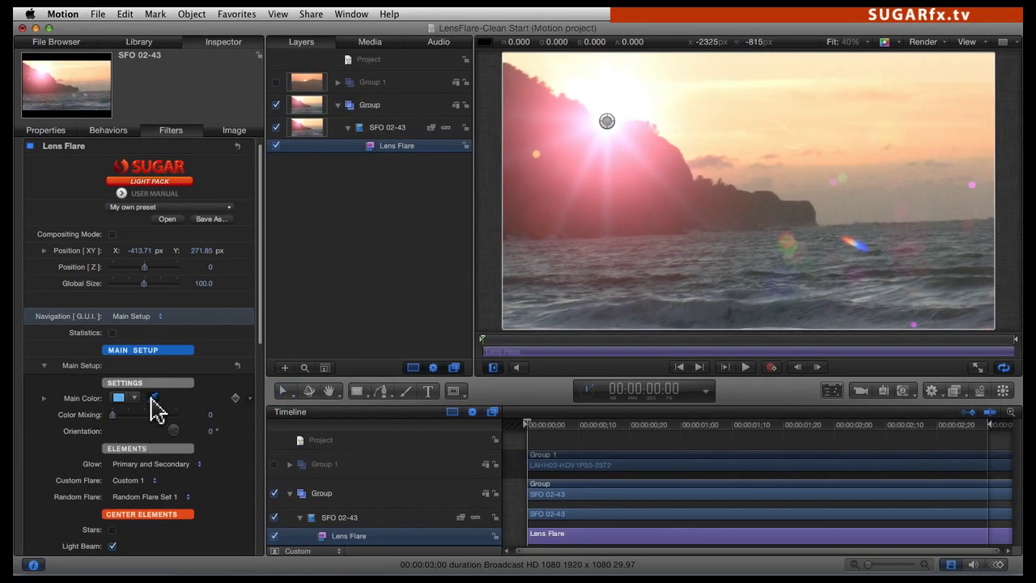
pyautogui.click(959, 119)
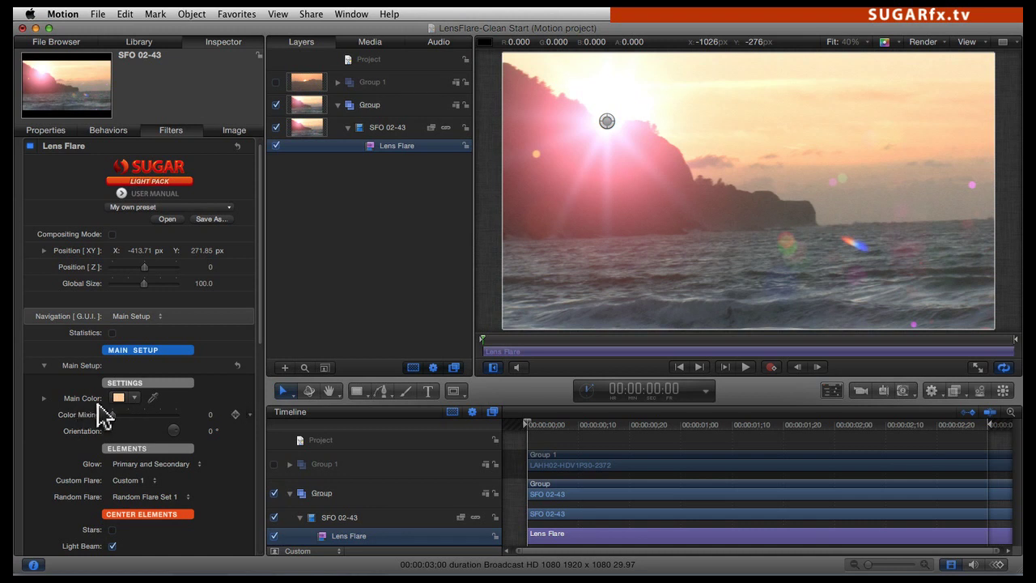
pyautogui.moveTo(114, 417); pyautogui.dragTo(131, 415)
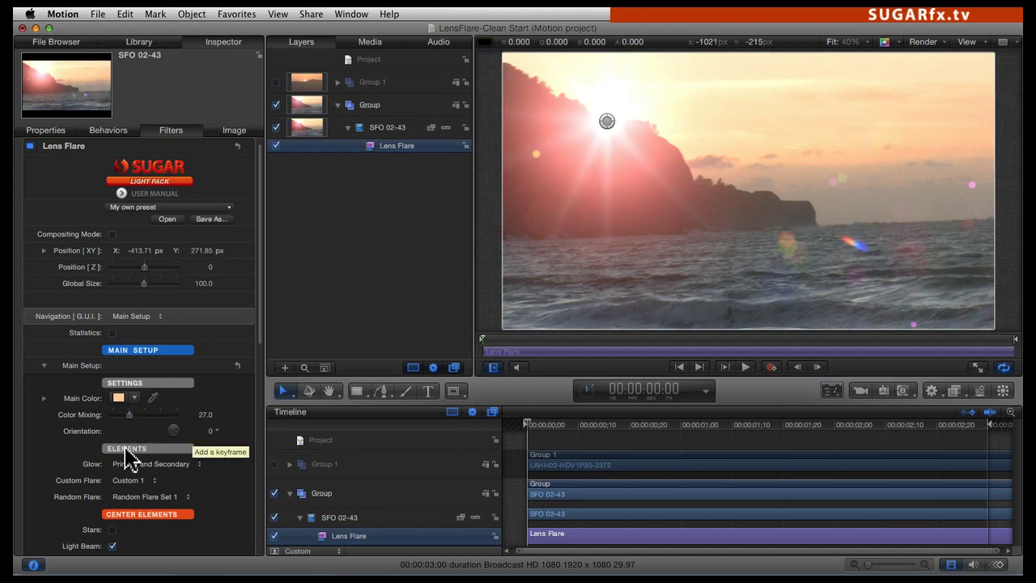
pyautogui.moveTo(134, 418); pyautogui.dragTo(155, 418)
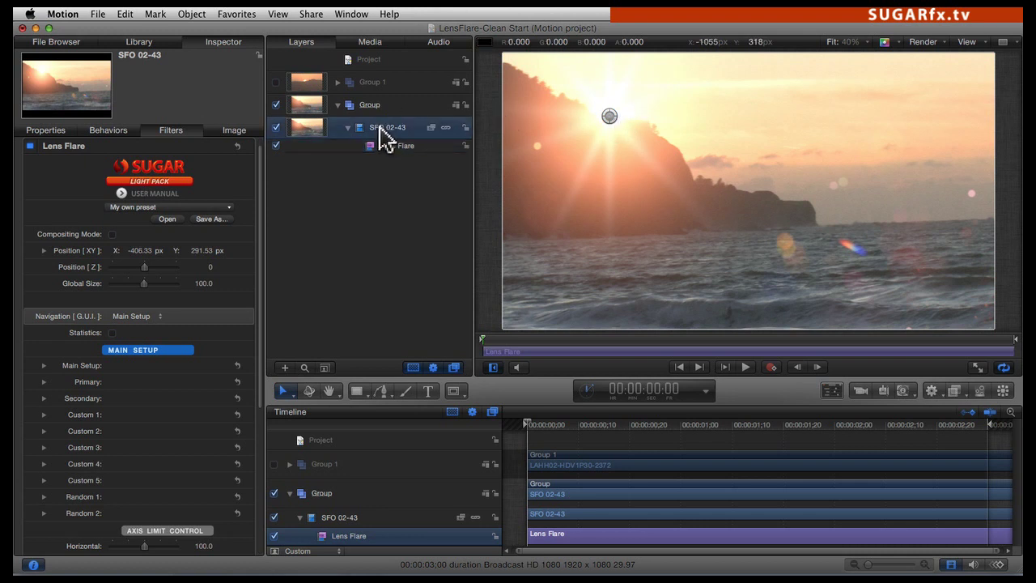
# Step: Duplicate the SFO 02-43 clip and delete the Lens Flare filter from the copy
pyautogui.click(385, 129)
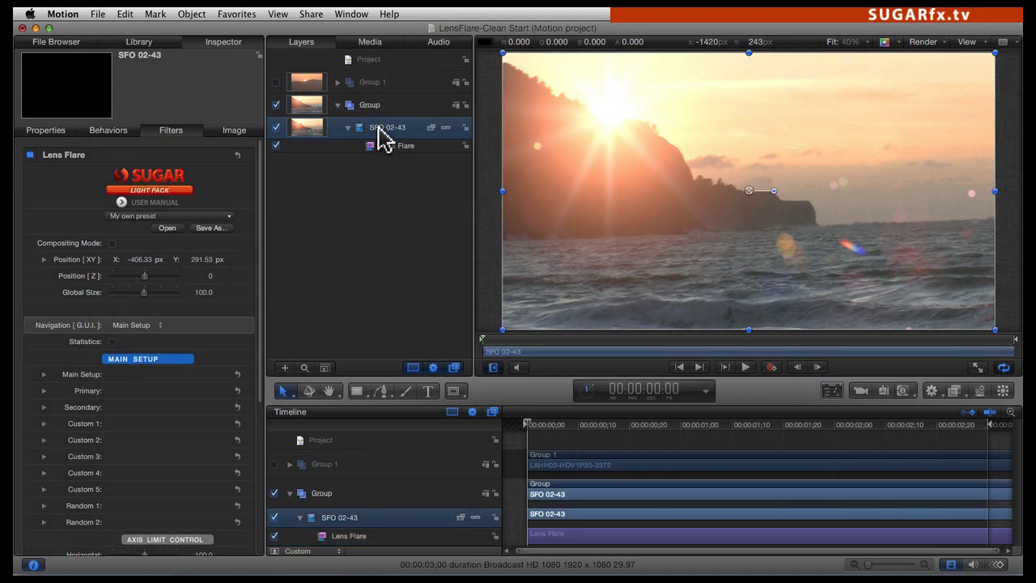
pyautogui.rightClick(381, 131)
pyautogui.click(409, 170)
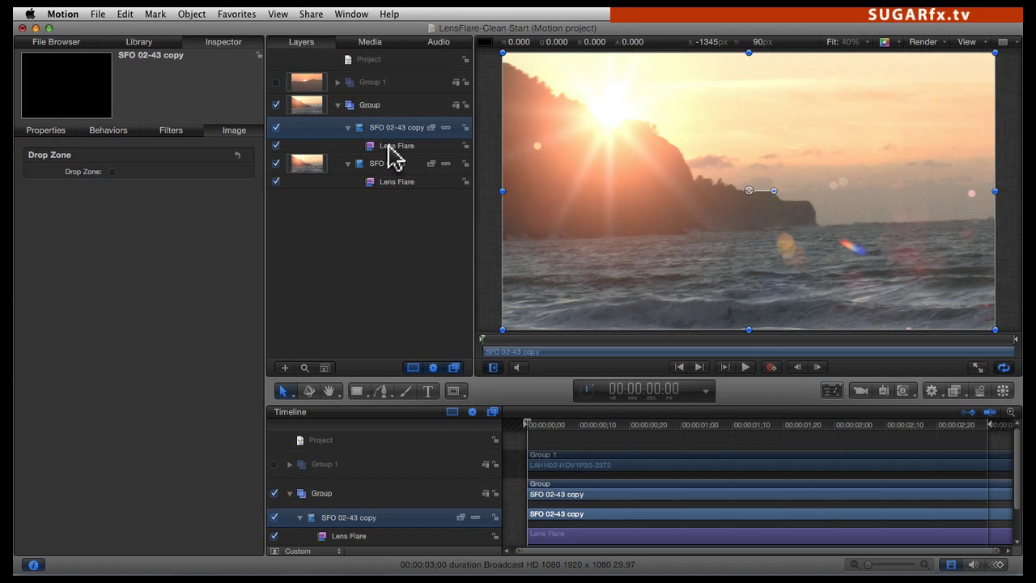
pyautogui.click(390, 147)
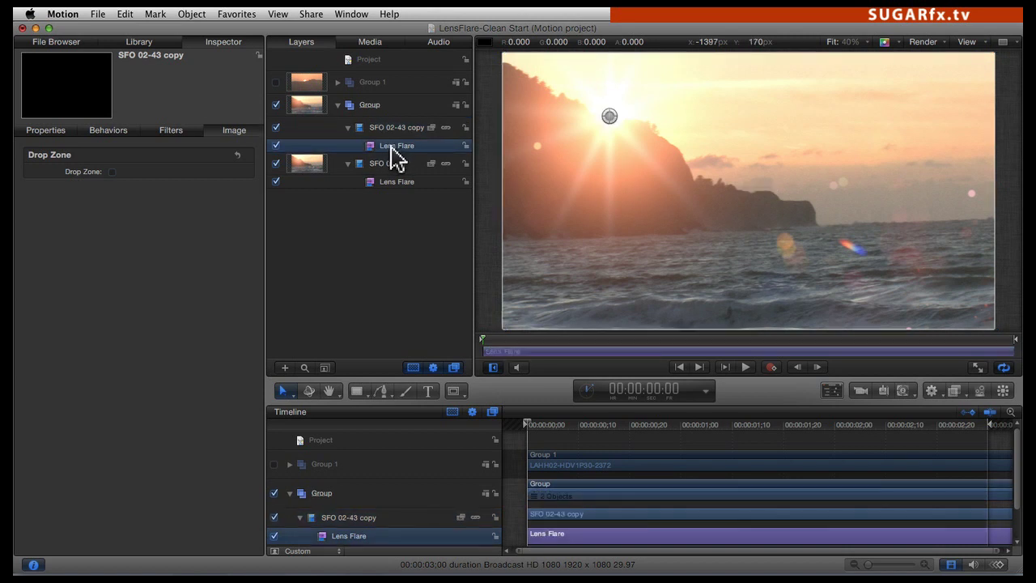
pyautogui.press('super+c')
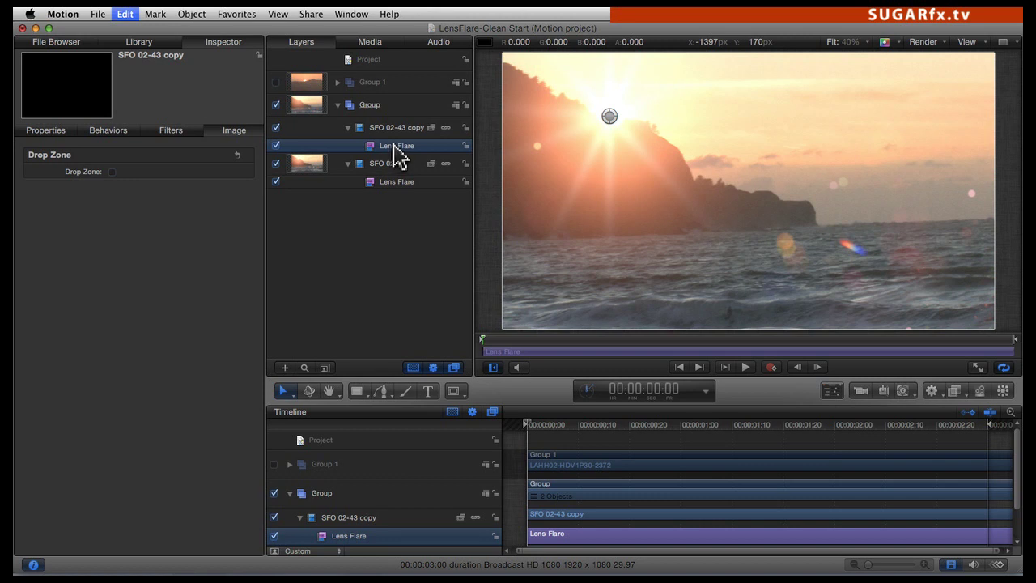
pyautogui.press('Delete')
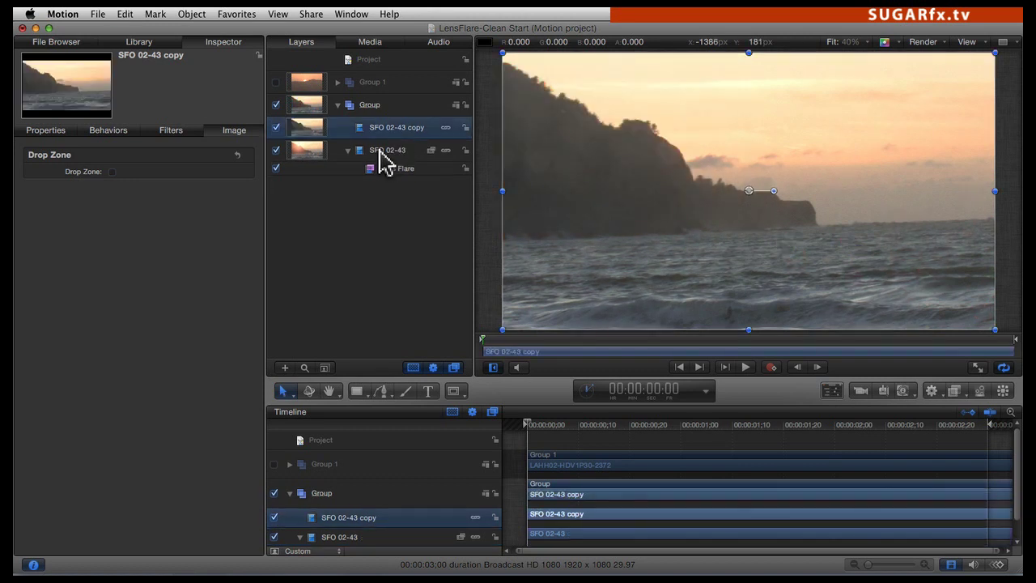
# Step: Move the original SFO 02-43 clip above its copy and turn on Compositing Mode for its Lens Flare filter
pyautogui.moveTo(382, 151); pyautogui.dragTo(384, 132)
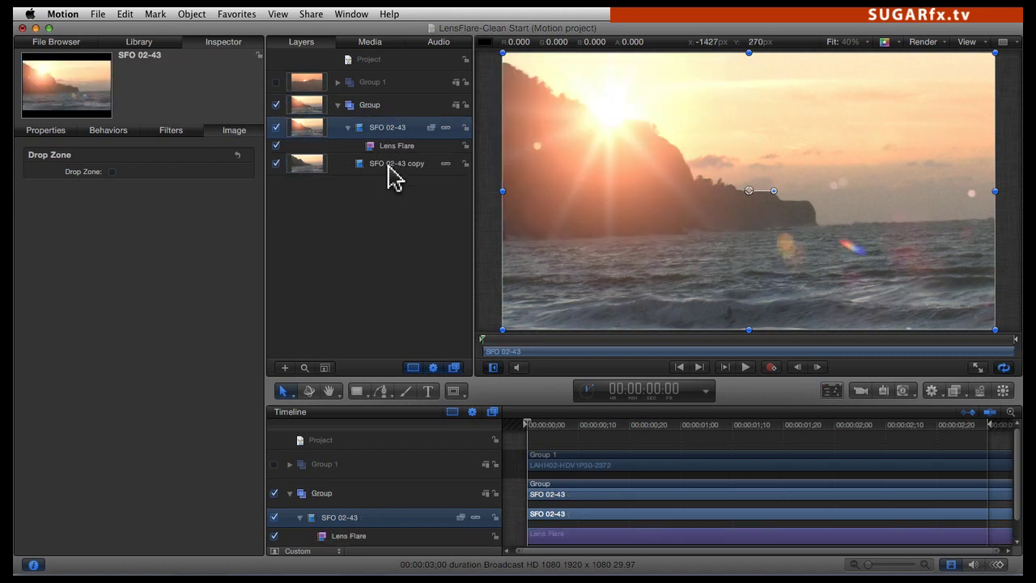
pyautogui.click(396, 153)
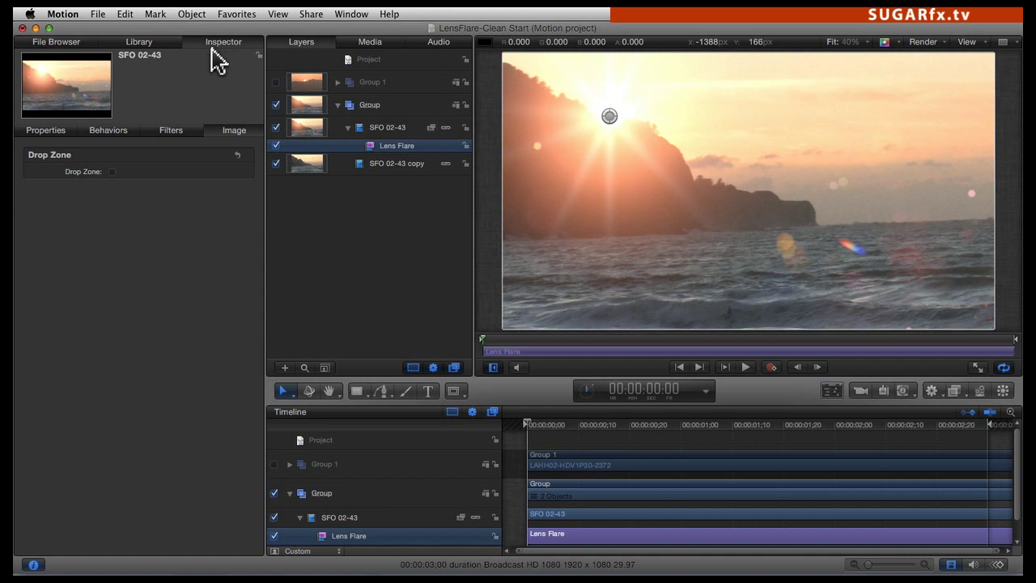
pyautogui.click(173, 135)
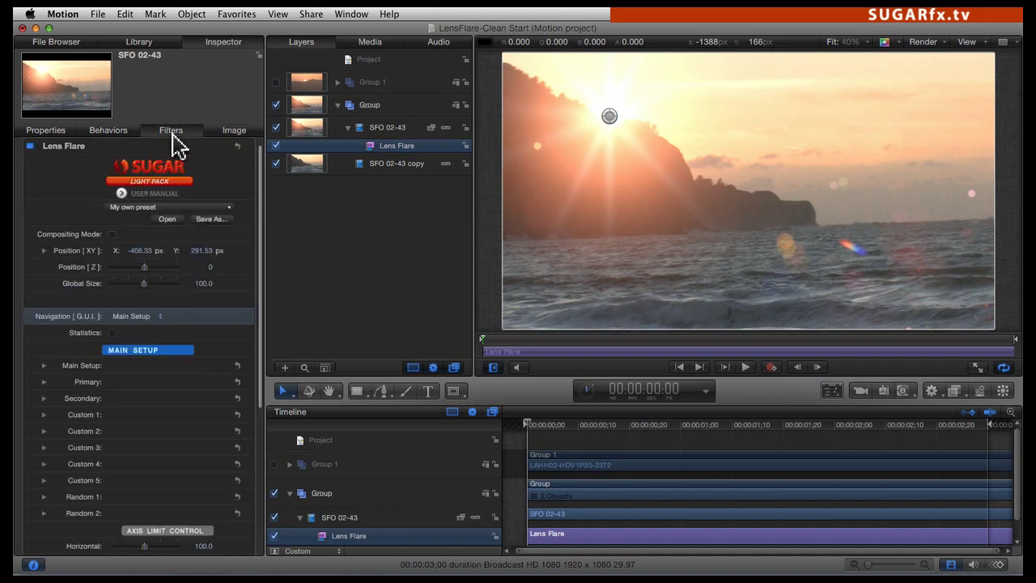
pyautogui.click(112, 234)
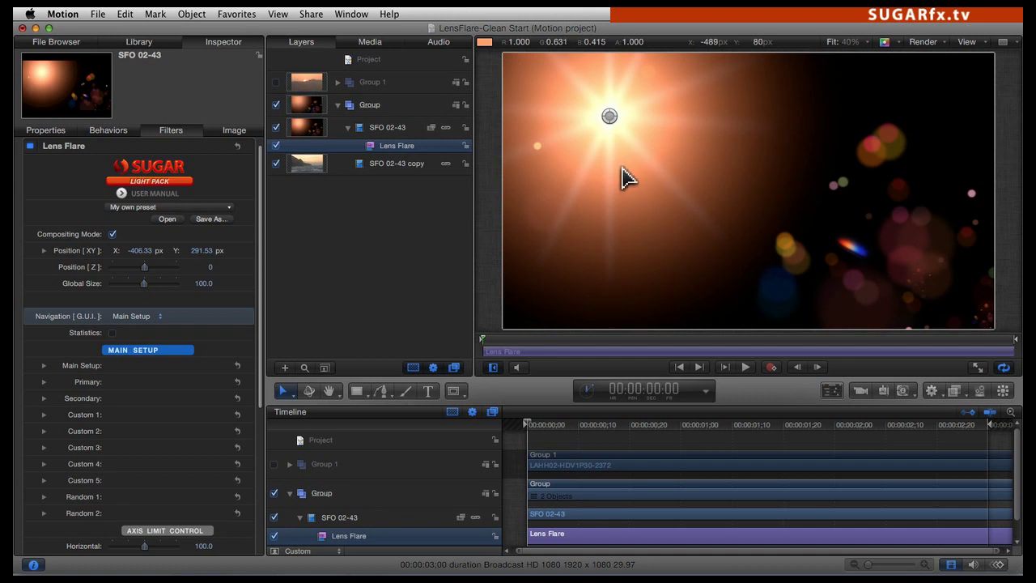
# Step: Change the blend mode of the original SFO 02-43 layer to Add
pyautogui.click(386, 129)
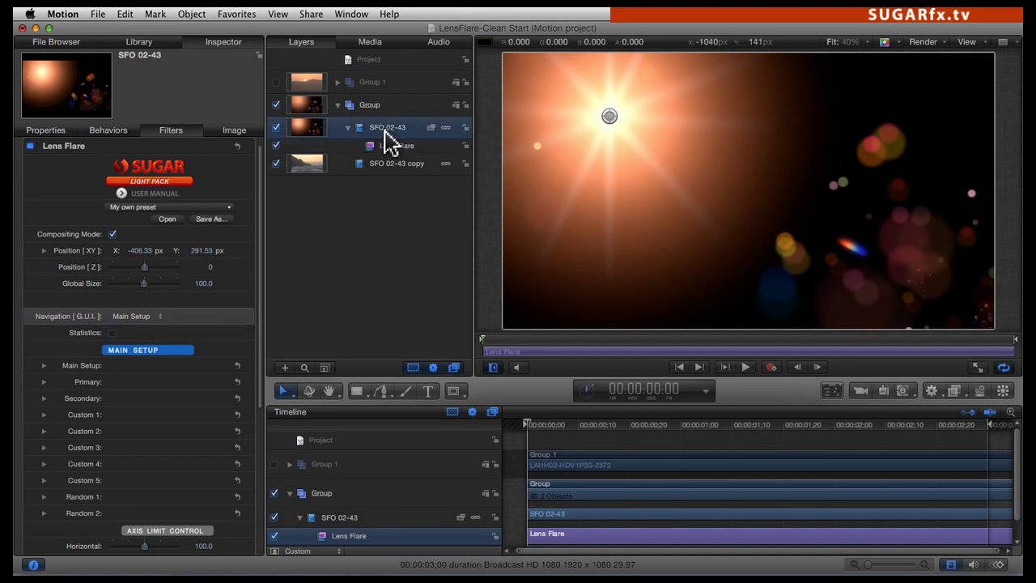
pyautogui.rightClick(384, 130)
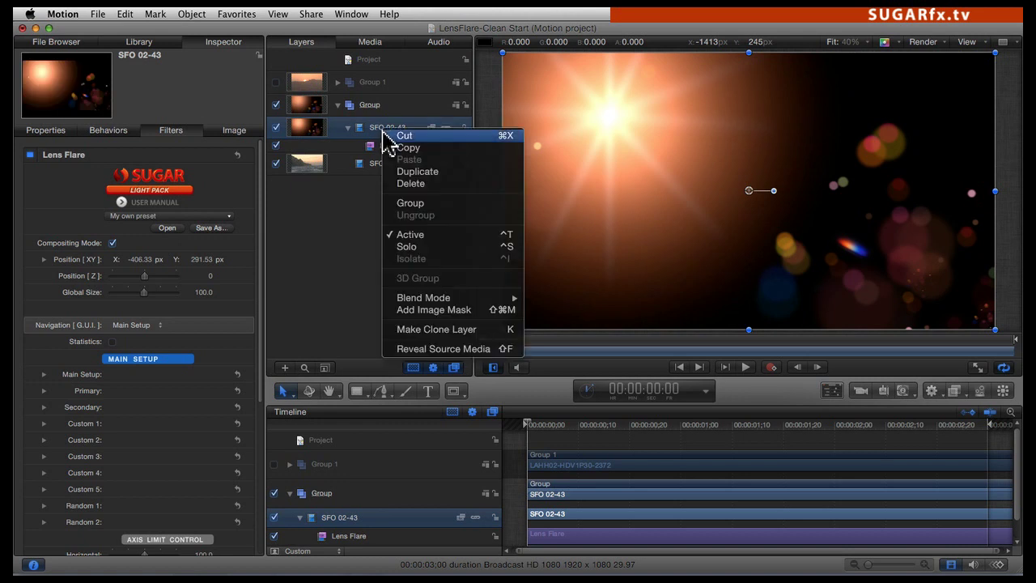
pyautogui.moveTo(426, 300)
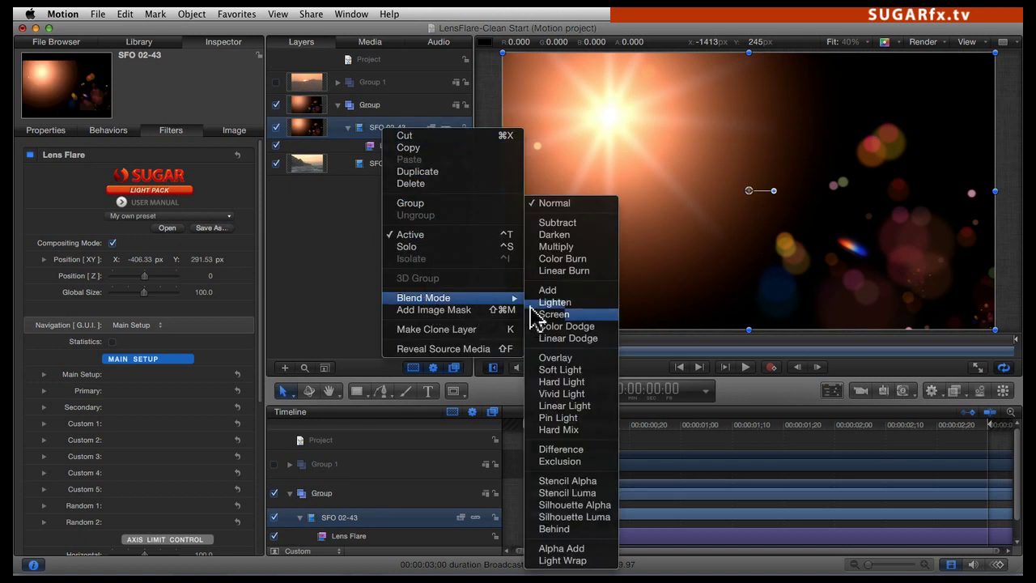
pyautogui.click(560, 292)
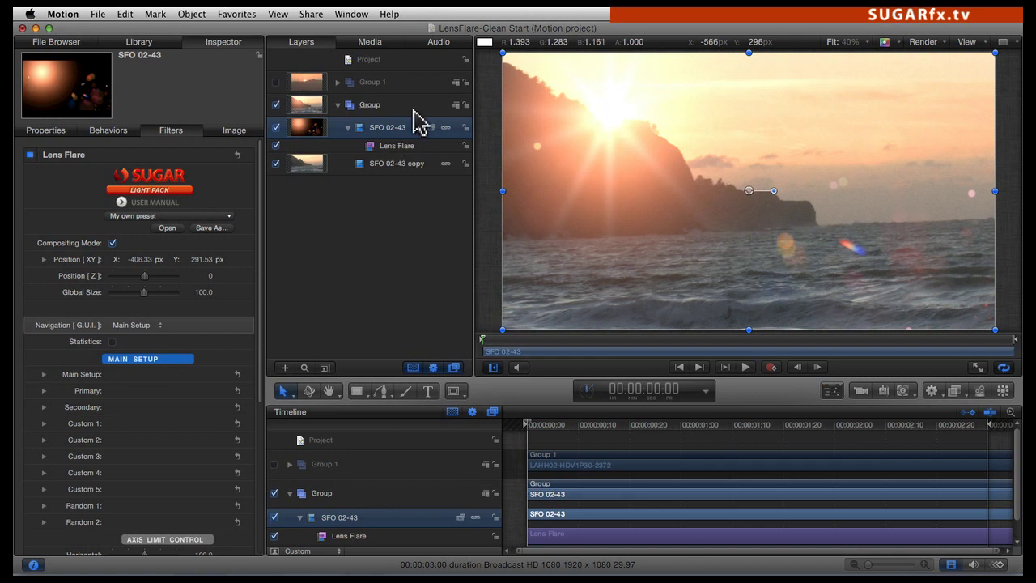
# Step: Select the Lens Flare filter and move the flare center onto the dark cliff, to about X -563, Y 103 px
pyautogui.click(385, 130)
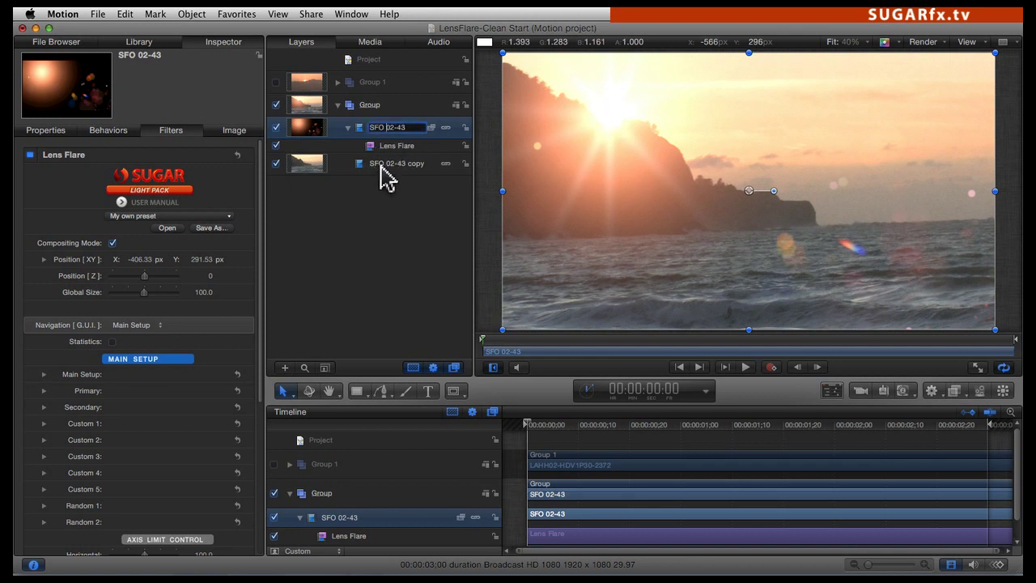
pyautogui.click(381, 169)
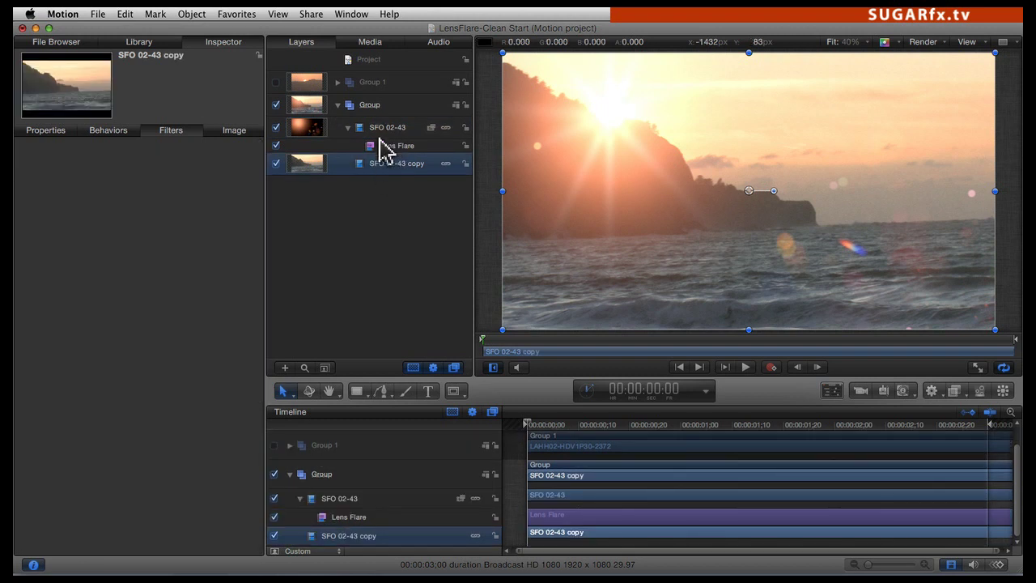
pyautogui.click(388, 145)
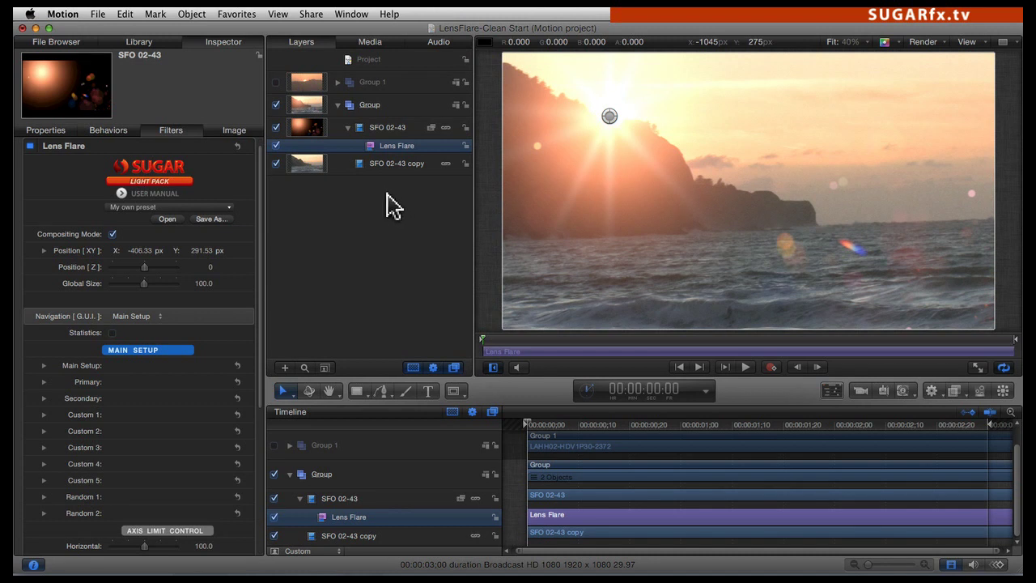
pyautogui.moveTo(617, 120); pyautogui.dragTo(572, 138)
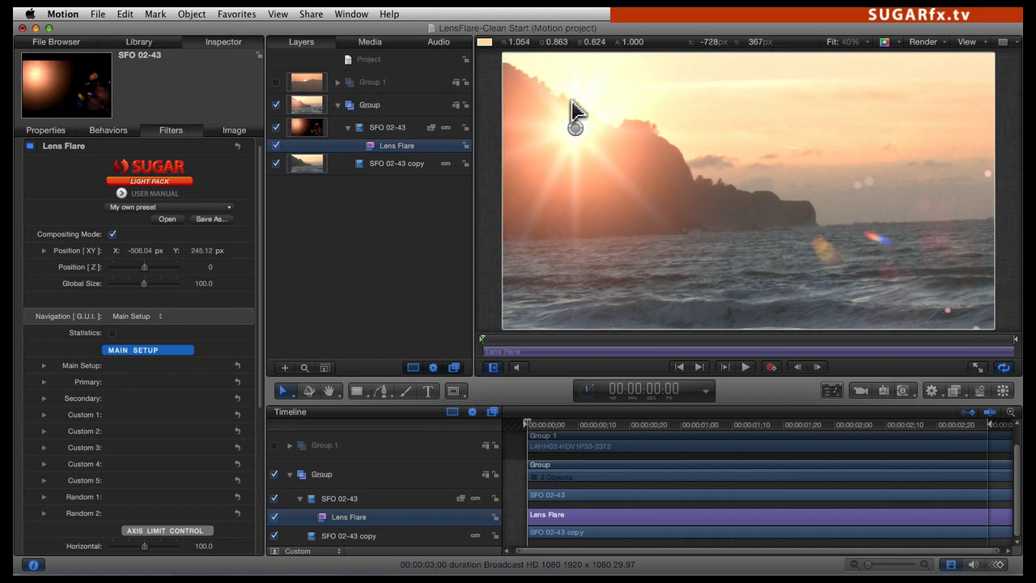
pyautogui.moveTo(575, 129); pyautogui.dragTo(557, 172)
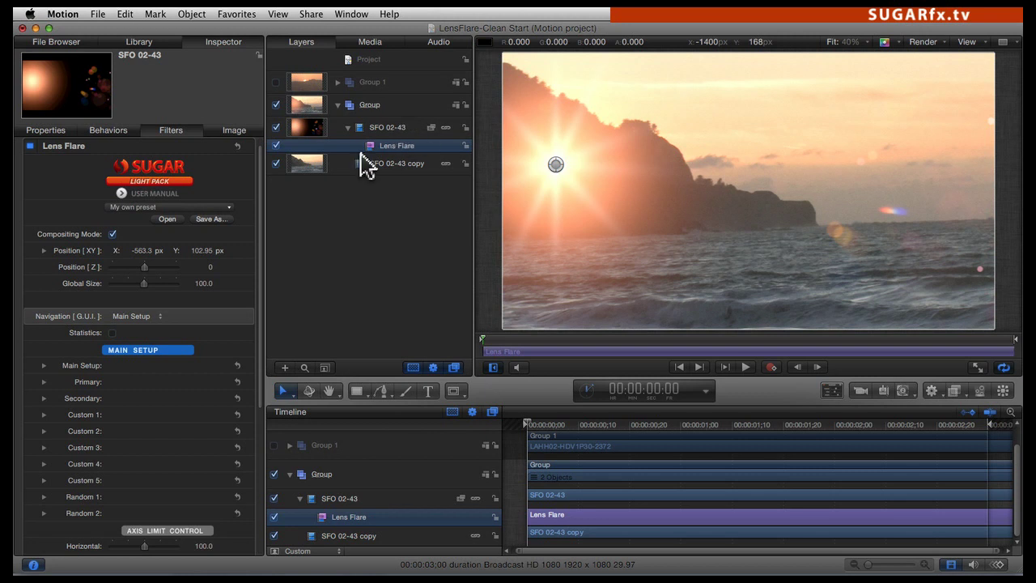
# Step: Open the Lens Flare's Obscuration settings and set the Method to Use Video Source Image
pyautogui.scroll(-1, 260, 257)
pyautogui.scroll(-5, 257, 276)
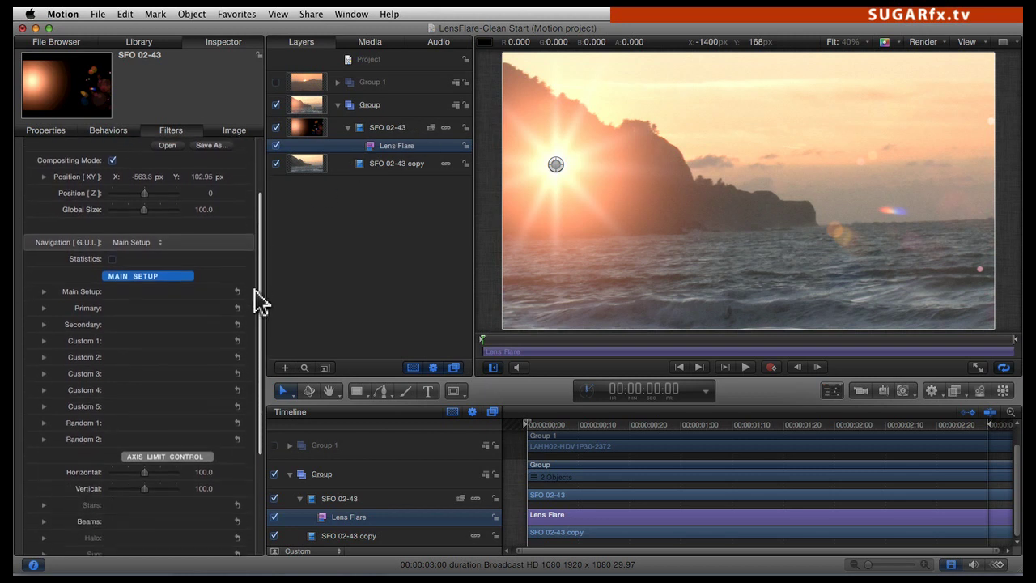
pyautogui.click(130, 240)
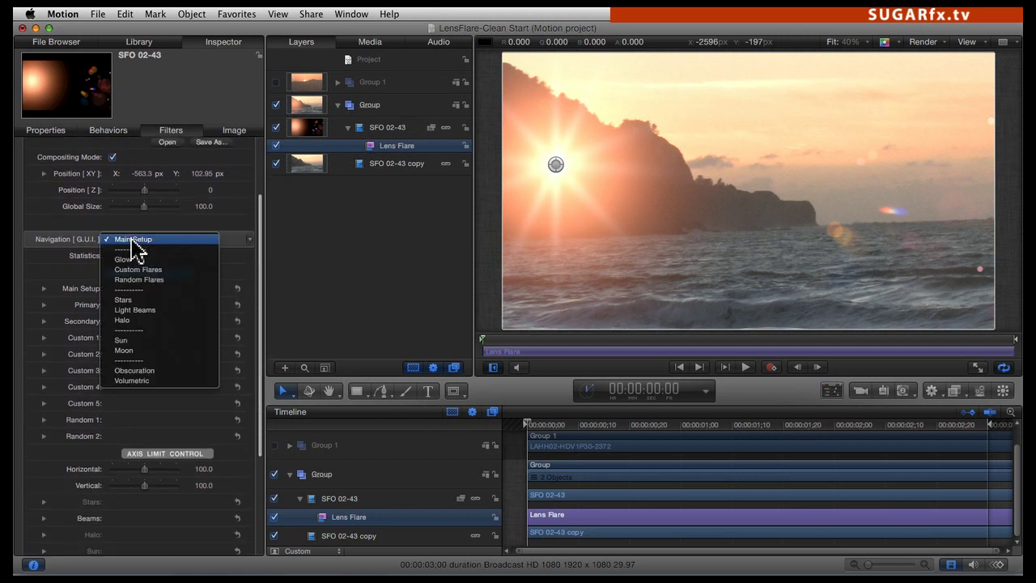
pyautogui.click(160, 371)
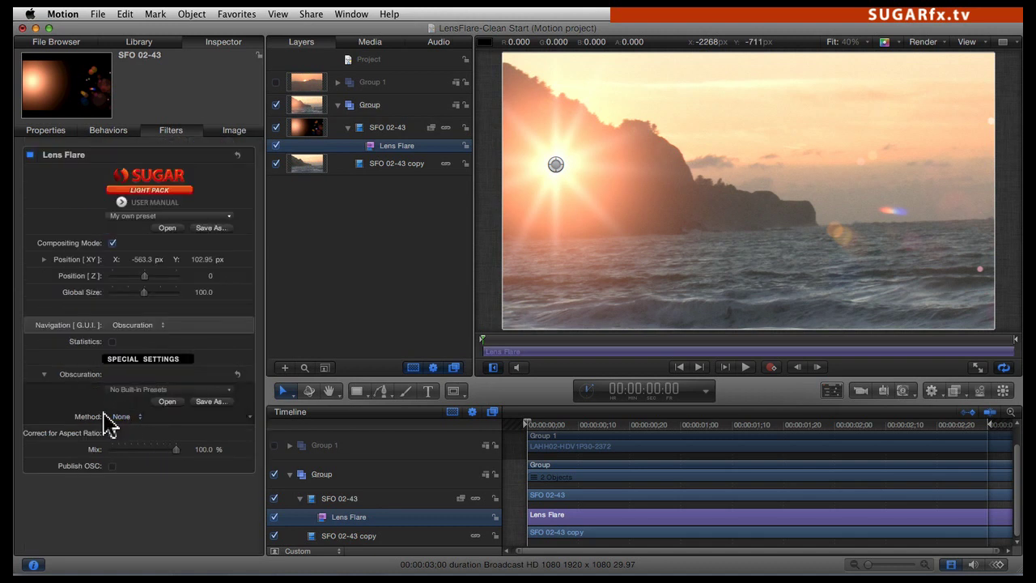
pyautogui.click(130, 417)
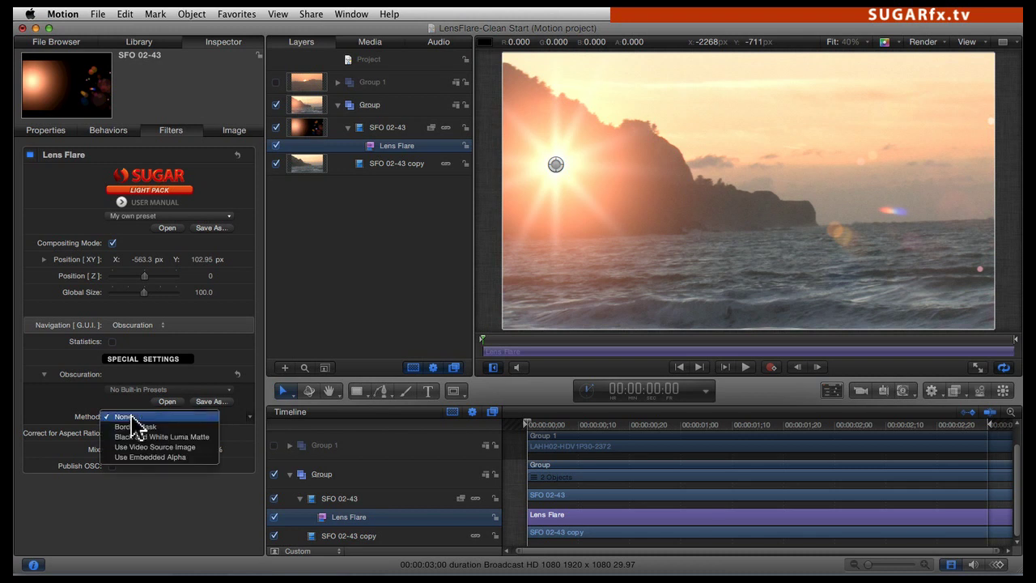
pyautogui.click(201, 446)
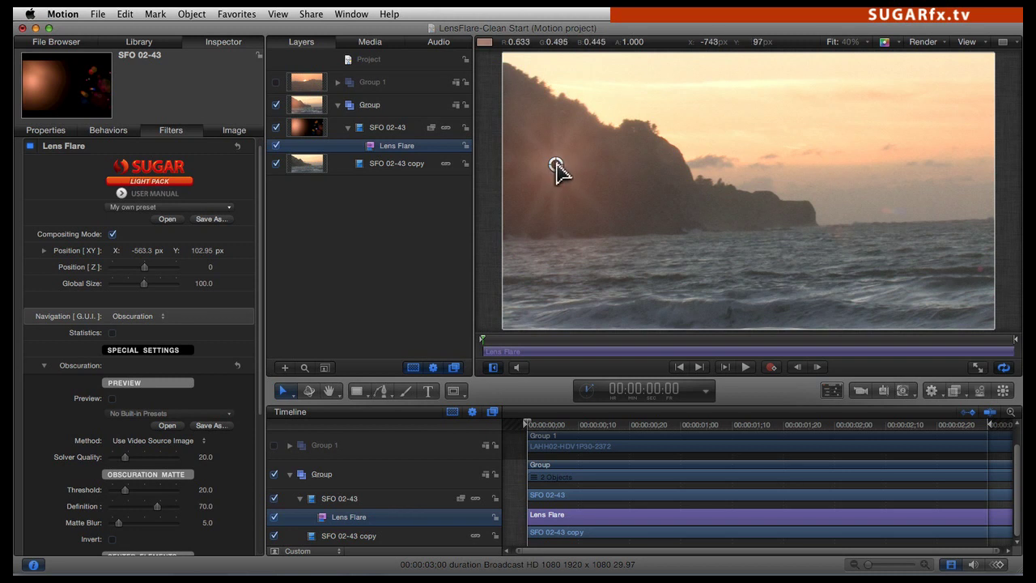
# Step: Move the flare into the open sky at about X 203, Y 381 px and hide the SFO 02-43 copy layer
pyautogui.moveTo(756, 129); pyautogui.dragTo(824, 98)
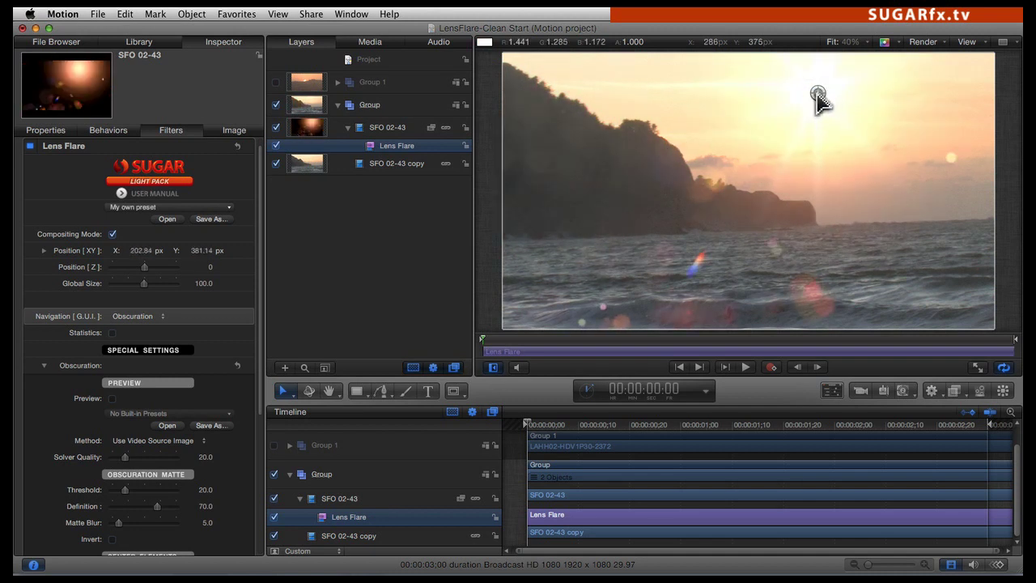
pyautogui.click(388, 132)
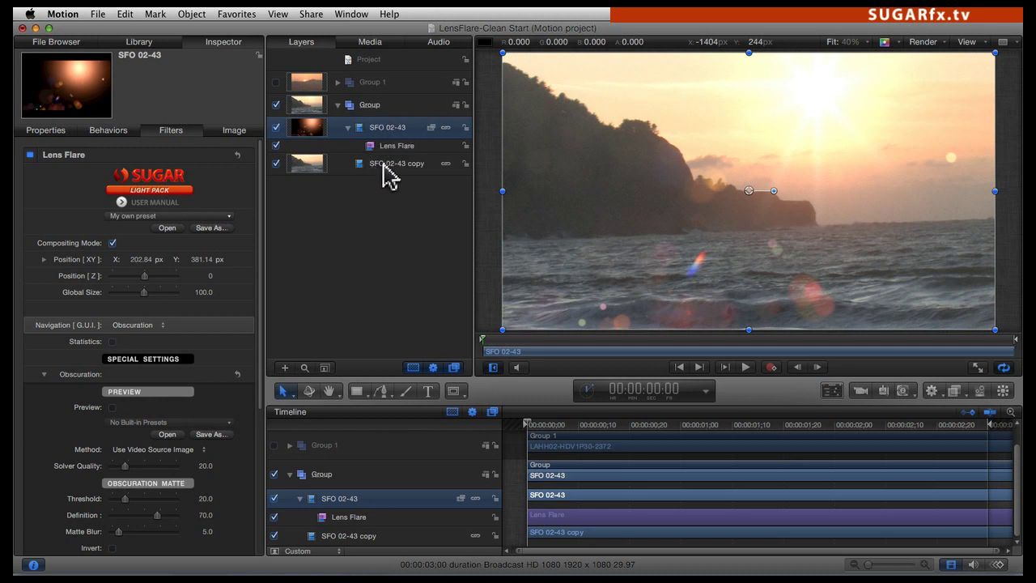
pyautogui.click(395, 165)
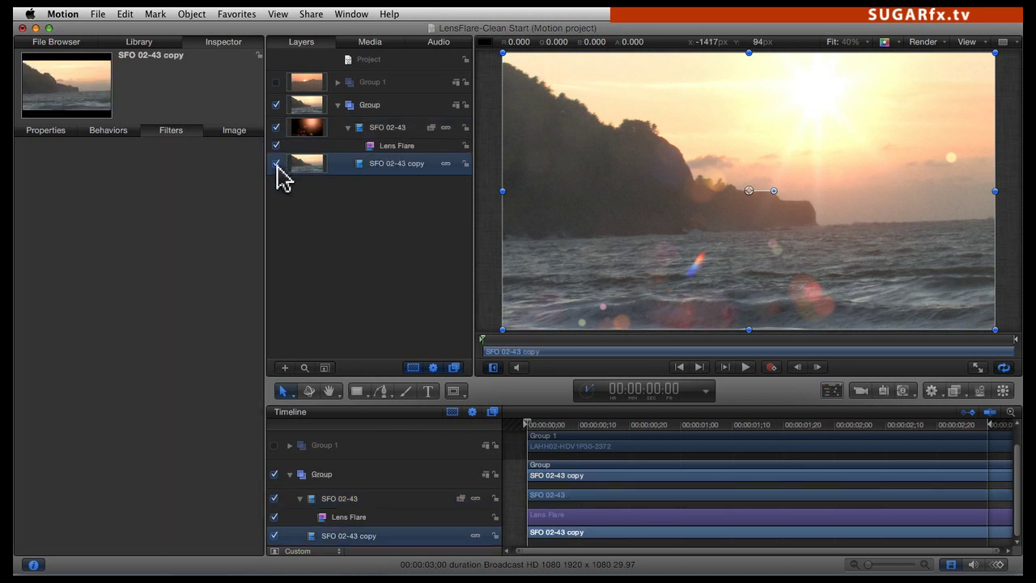
pyautogui.click(276, 164)
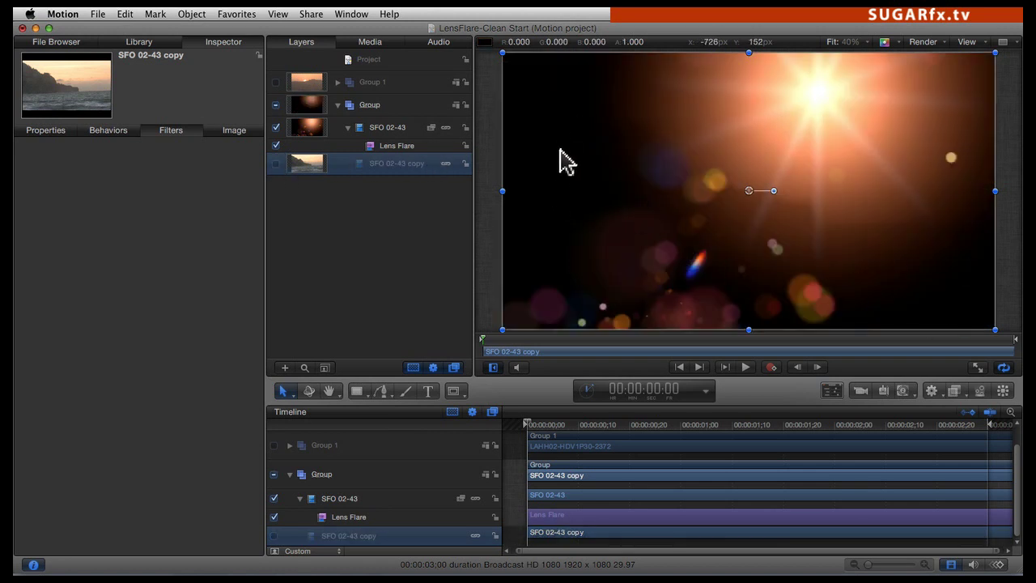
# Step: Turn on the Lens Flare's obscuration Preview and change the Preview Color to a bright orange-red
pyautogui.click(388, 147)
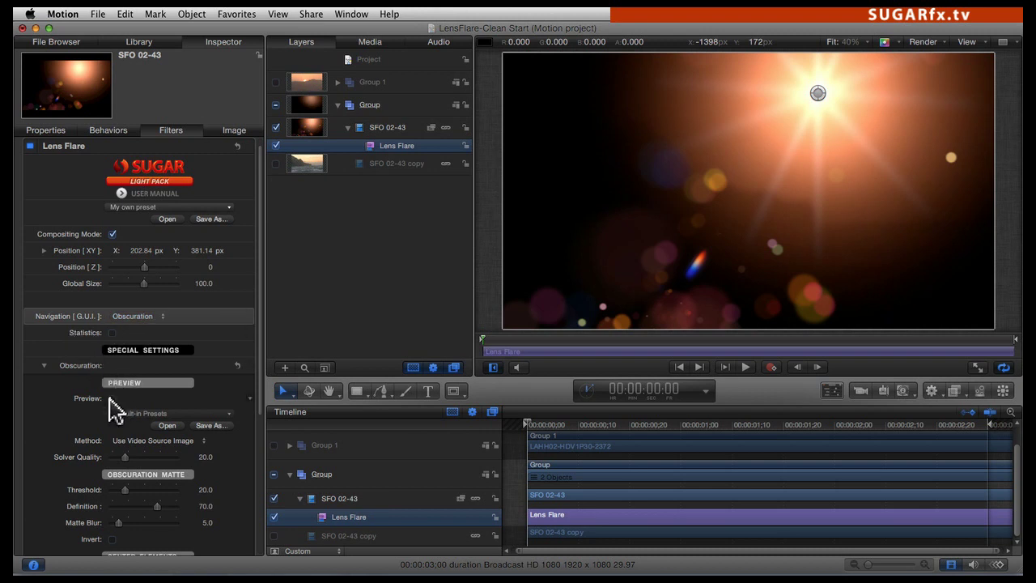
pyautogui.click(112, 399)
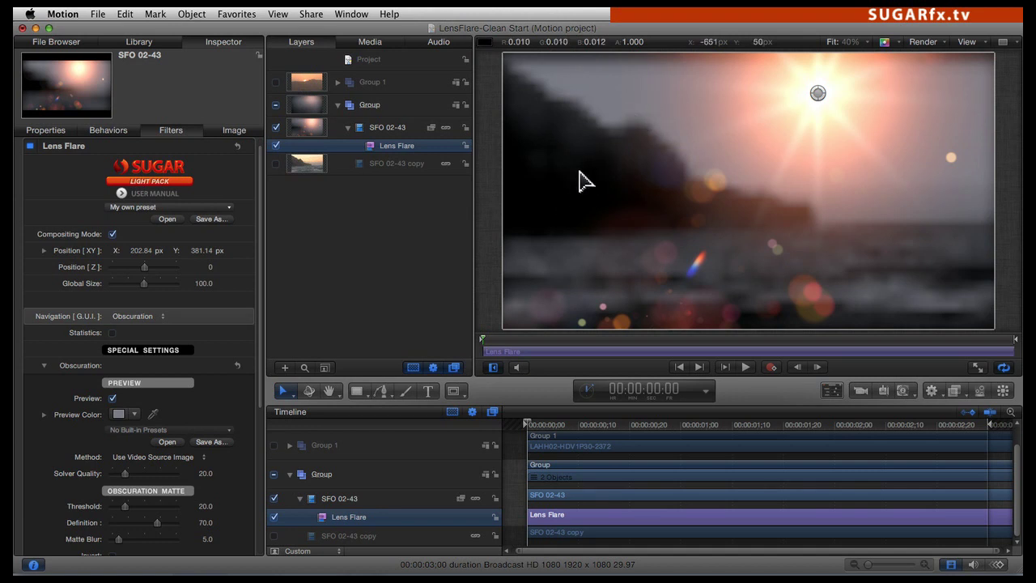
pyautogui.click(119, 414)
pyautogui.click(425, 421)
pyautogui.moveTo(437, 427); pyautogui.dragTo(448, 372)
pyautogui.click(329, 307)
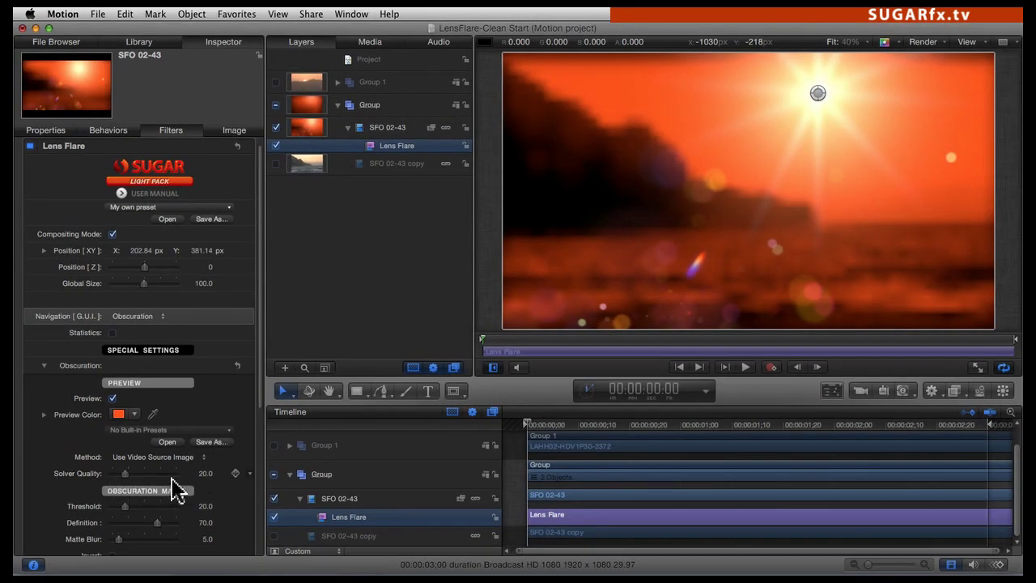
# Step: Set Solver Quality to 75, test the flare at the cliff ridge and return it to the sky at about X 283, Y 361 px
pyautogui.click(160, 475)
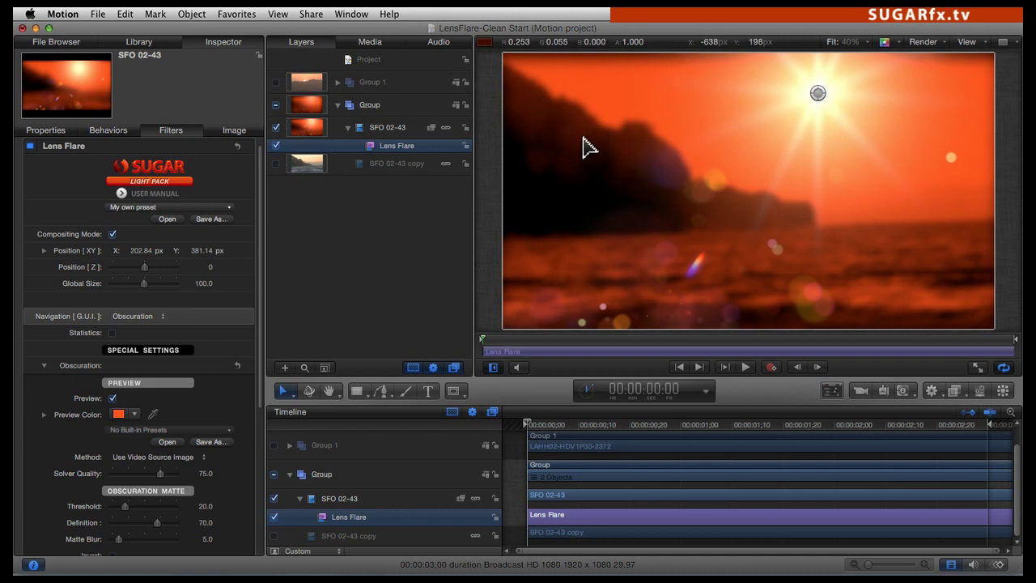
pyautogui.moveTo(817, 96); pyautogui.dragTo(570, 124)
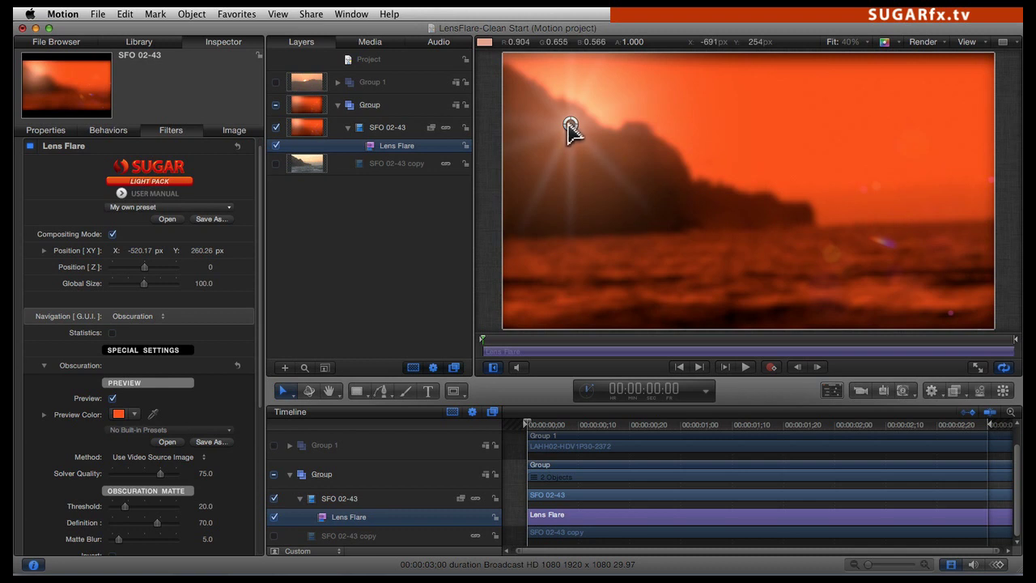
pyautogui.moveTo(571, 128); pyautogui.dragTo(575, 122)
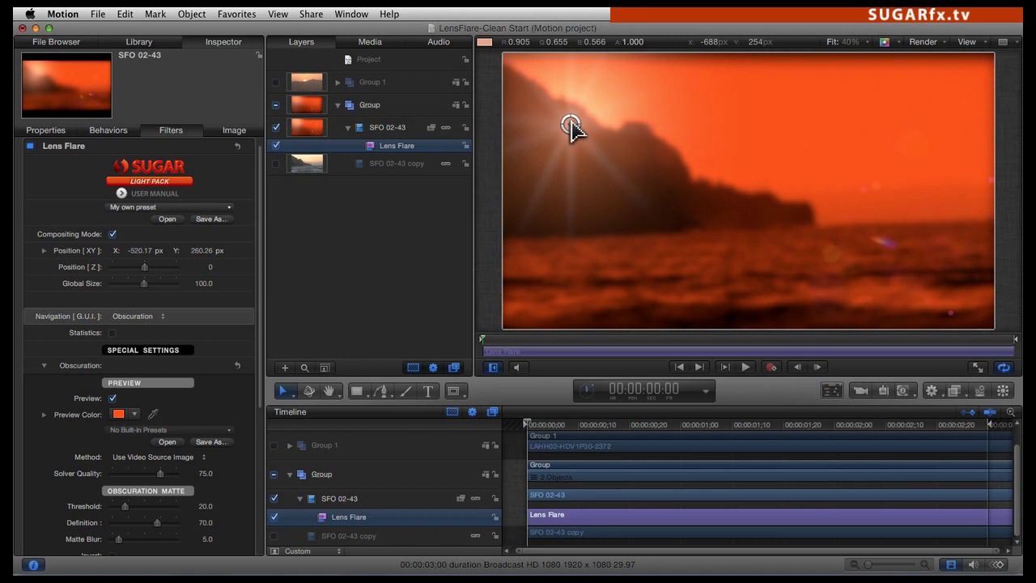
pyautogui.click(845, 101)
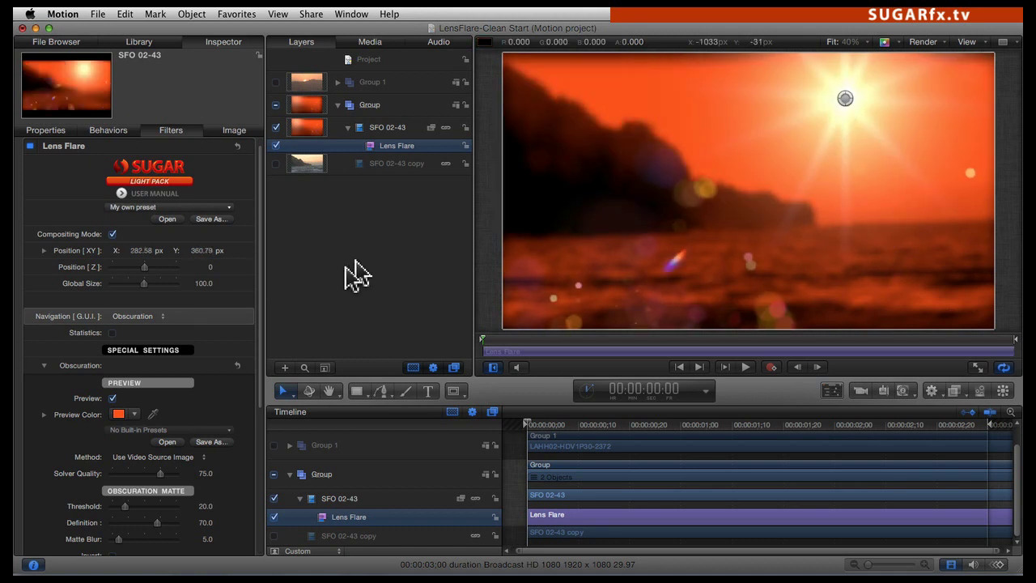
# Step: Set the obscuration matte's Threshold to 40 and its Definition to 71
pyautogui.scroll(-2, 263, 408)
pyautogui.scroll(-8, 263, 409)
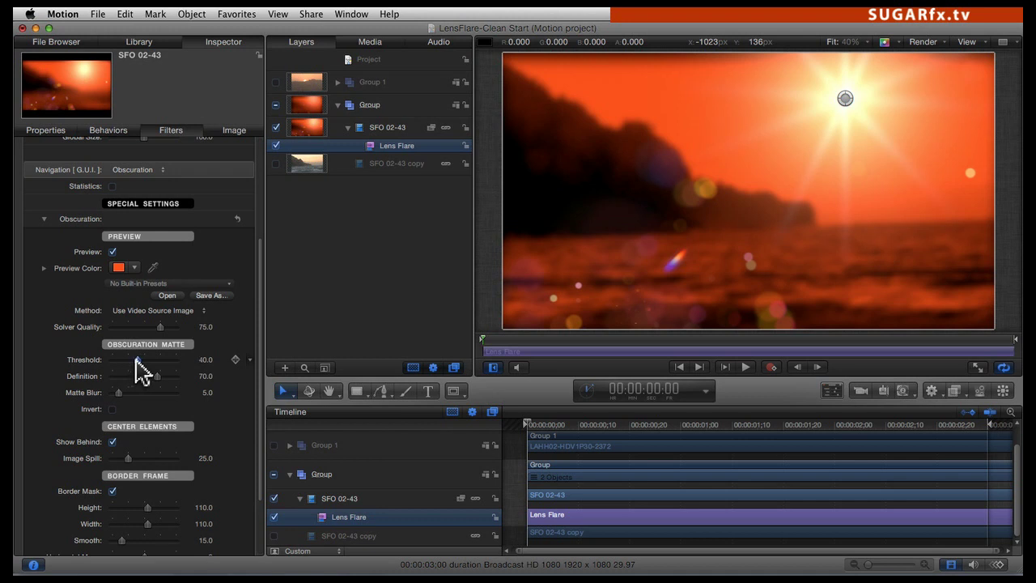
pyautogui.moveTo(136, 361); pyautogui.dragTo(142, 362)
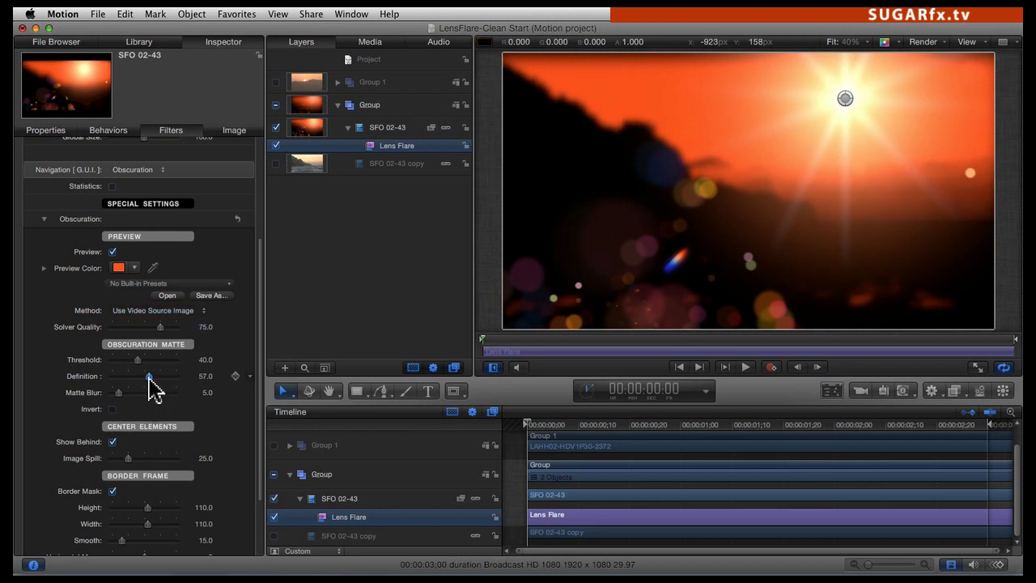
pyautogui.moveTo(147, 377); pyautogui.dragTo(160, 381)
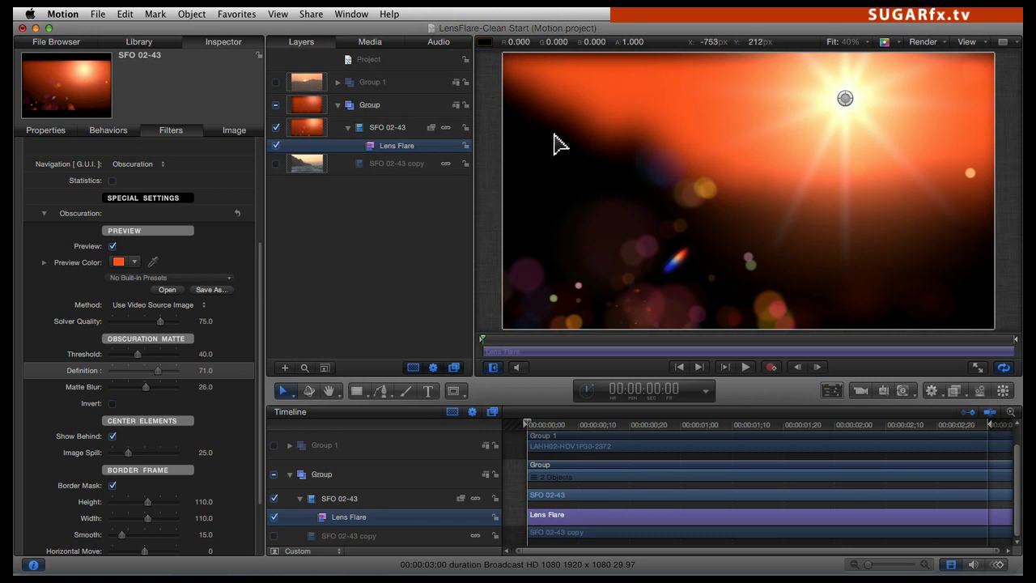
# Step: Set Matte Blur to 10 and toggle Show Behind for the center elements with the flare at the ridge
pyautogui.click(204, 387)
pyautogui.write('10')
pyautogui.press('Return')
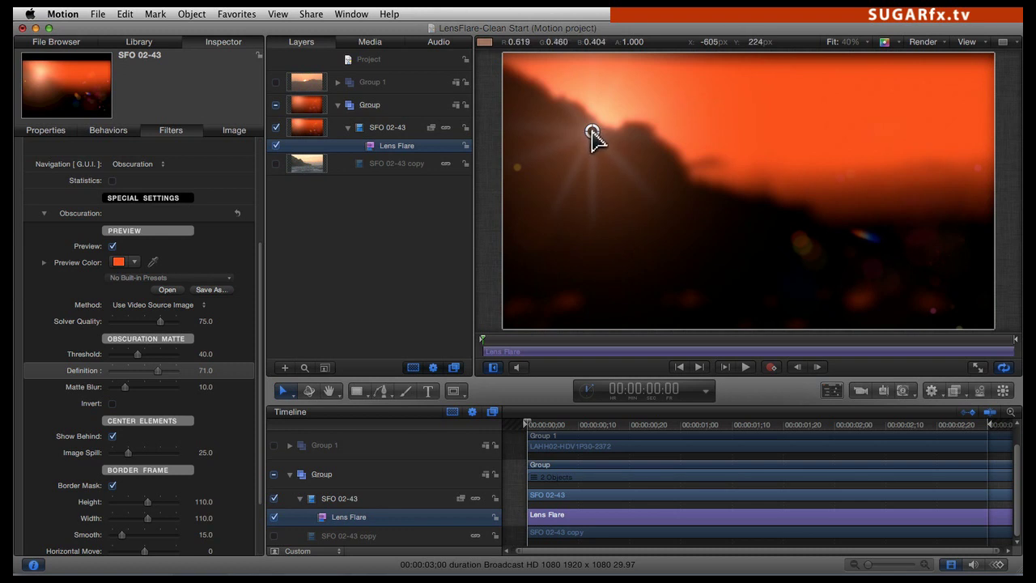
pyautogui.click(112, 437)
pyautogui.scroll(5, 114, 437)
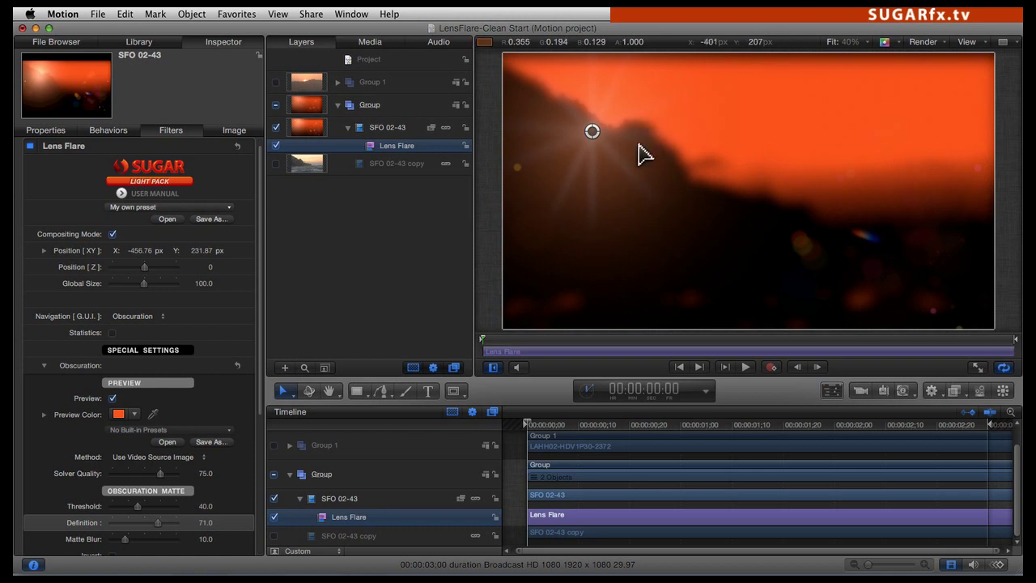
# Step: Set the obscuration matte's Matte Blur to 3
pyautogui.click(208, 540)
pyautogui.write('3')
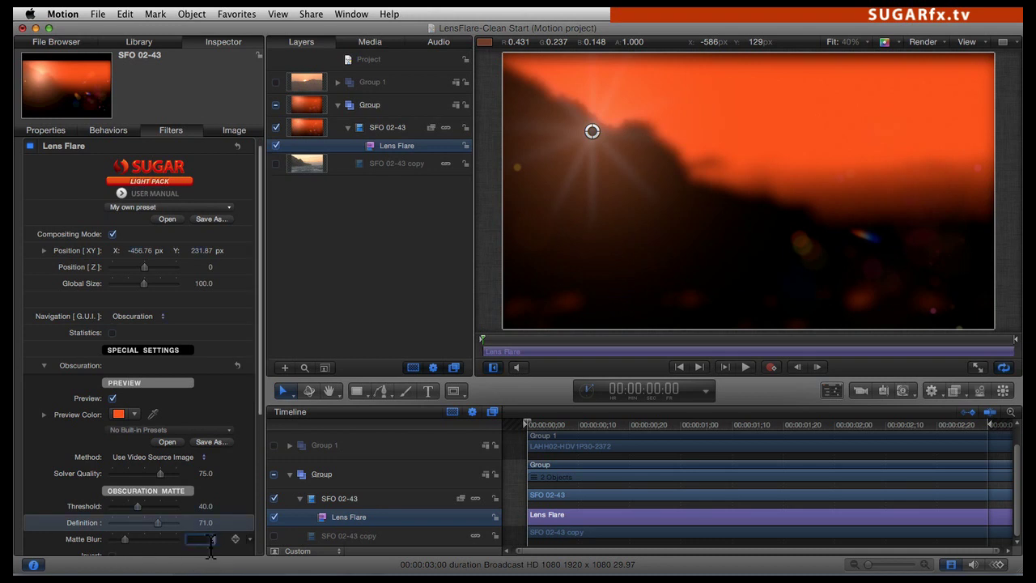
pyautogui.press('Return')
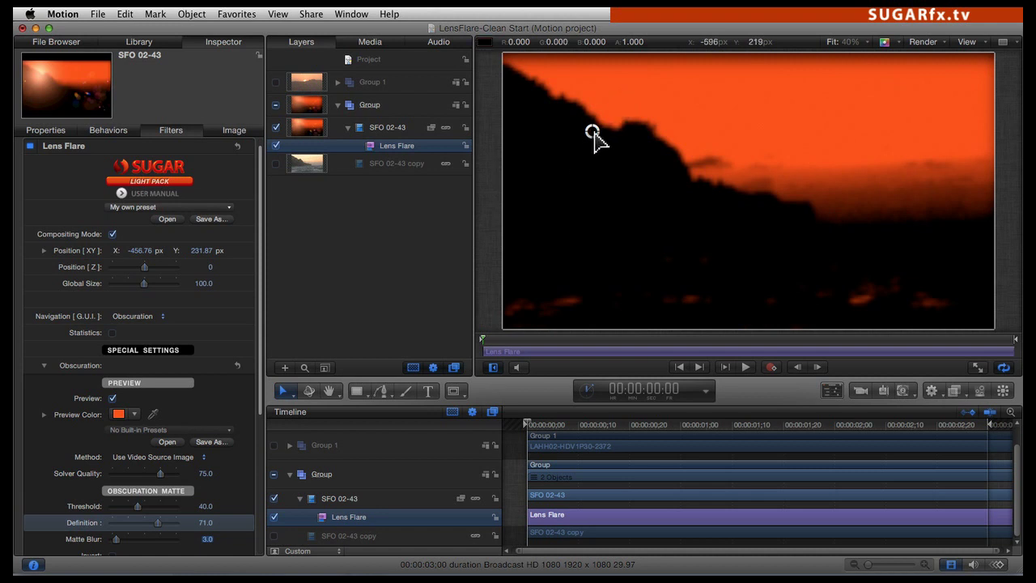
# Step: Test the flare behind the cliff, then place it just above the ridge at about X -375, Y 377 px
pyautogui.click(583, 161)
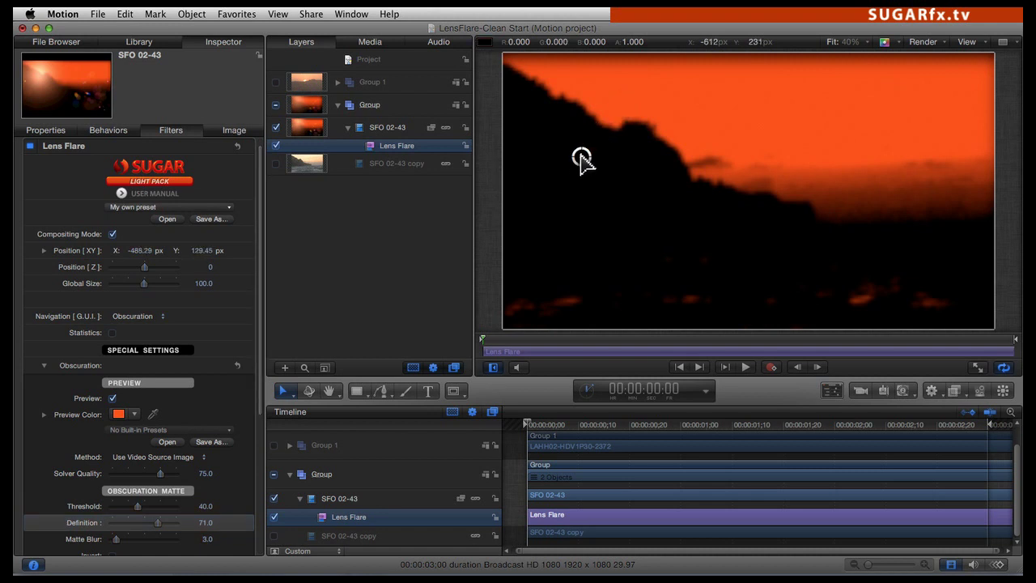
pyautogui.moveTo(581, 158); pyautogui.dragTo(620, 95)
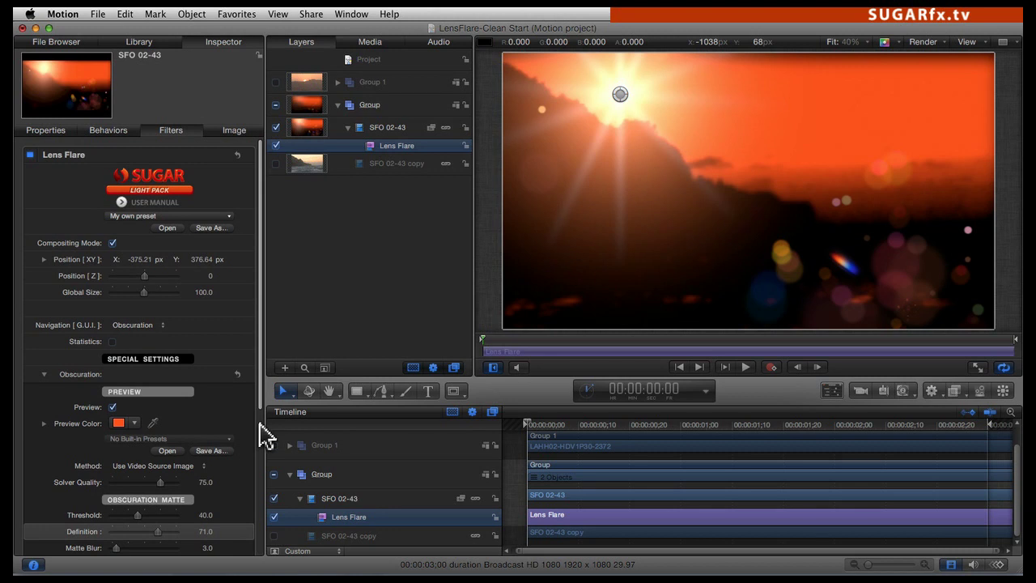
pyautogui.scroll(-5, 259, 437)
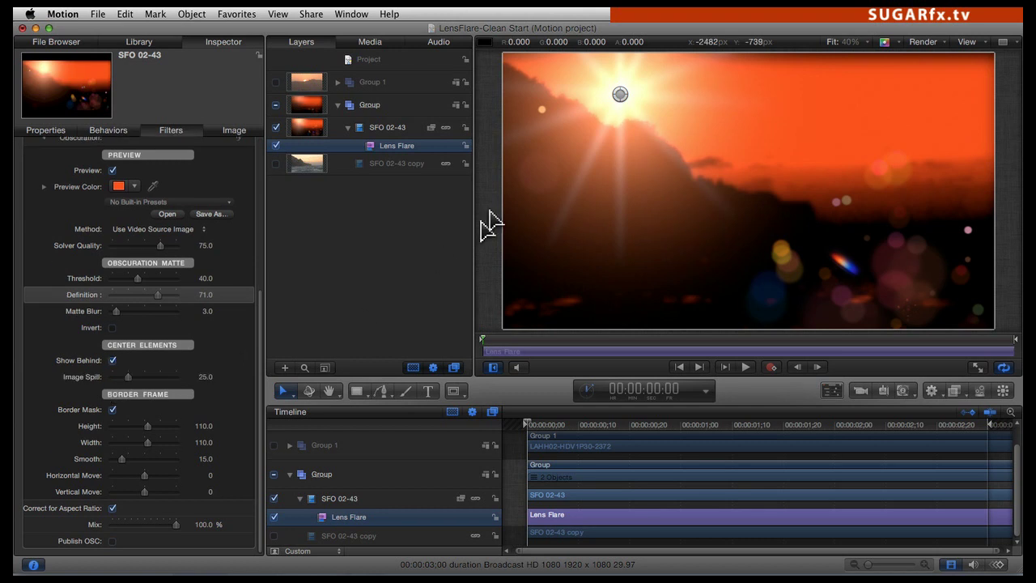
# Step: With the flare just behind the cliff ridge and SFO 02-43 copy shown, set the center elements' Image Spill to 52
pyautogui.moveTo(619, 101); pyautogui.dragTo(596, 133)
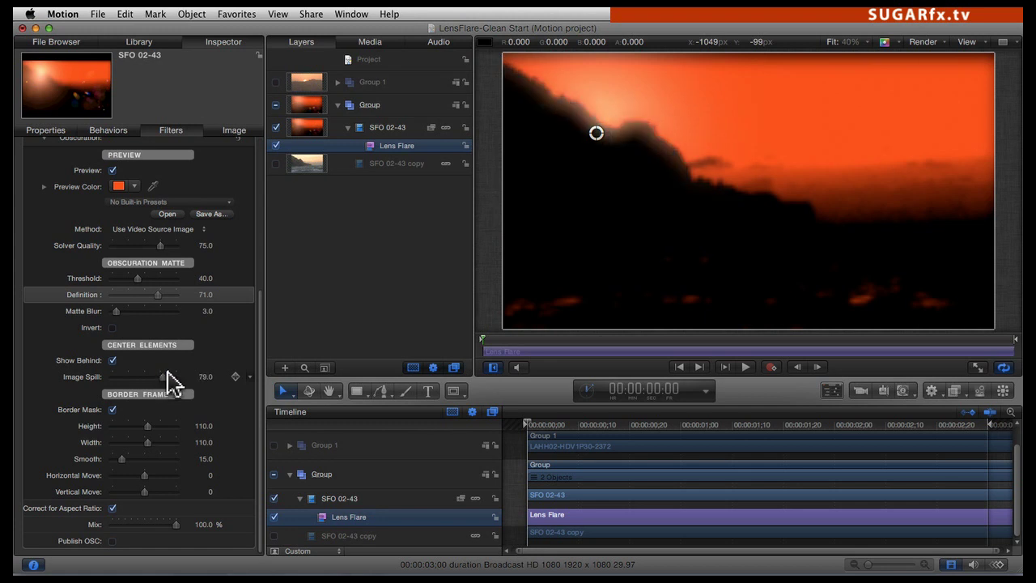
pyautogui.click(275, 163)
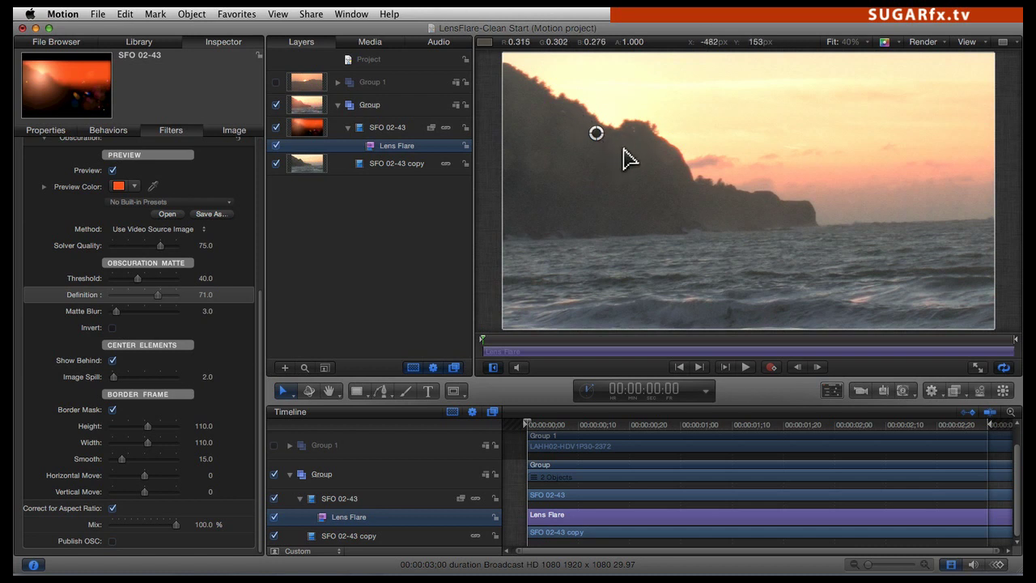
pyautogui.moveTo(143, 377)
pyautogui.mouseDown()
pyautogui.moveTo(159, 377)
pyautogui.moveTo(145, 377)
pyautogui.mouseUp()
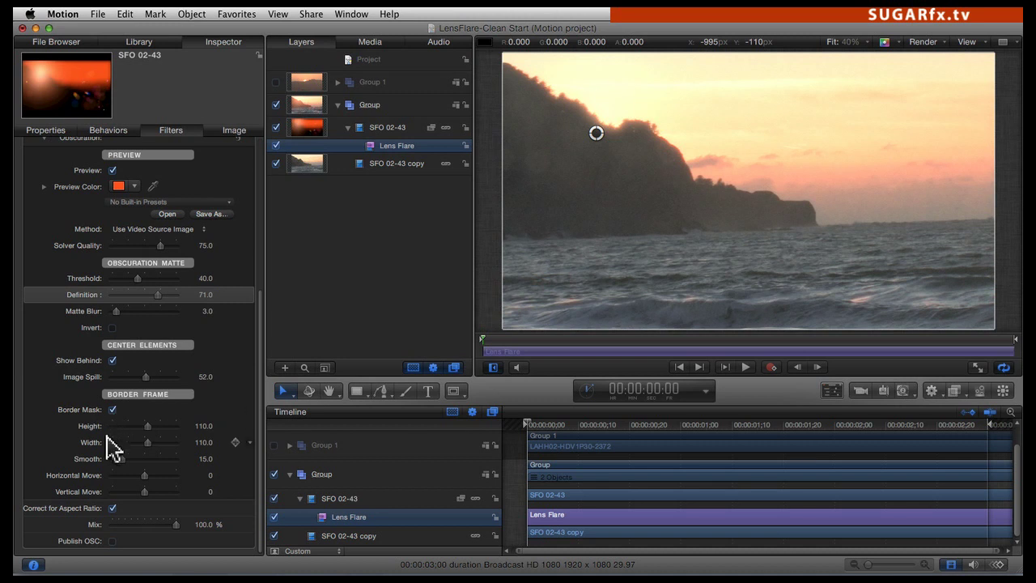
# Step: With SFO 02-43 copy hidden, test the flare at the frame's upper edge, turn off Border Mask and place it at about X -25, Y 372 px
pyautogui.click(276, 163)
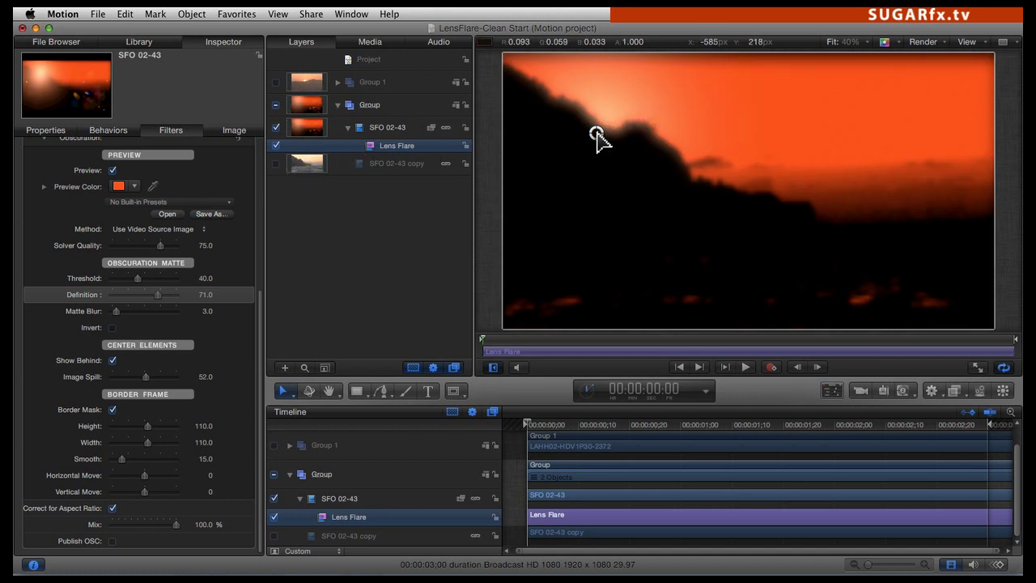
pyautogui.moveTo(596, 136); pyautogui.dragTo(696, 33)
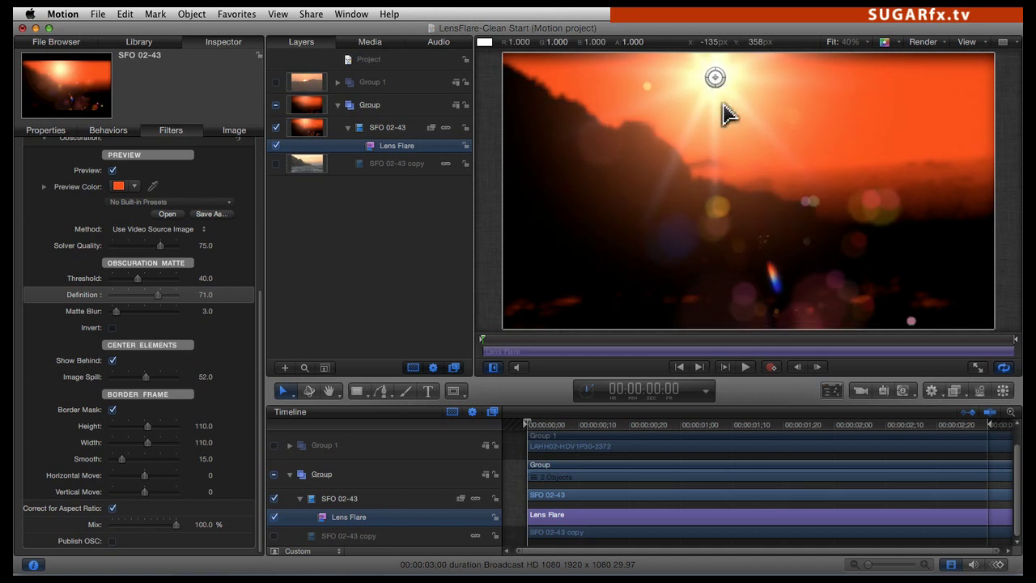
pyautogui.moveTo(705, 69)
pyautogui.mouseDown()
pyautogui.moveTo(696, 34)
pyautogui.moveTo(707, 79)
pyautogui.mouseUp()
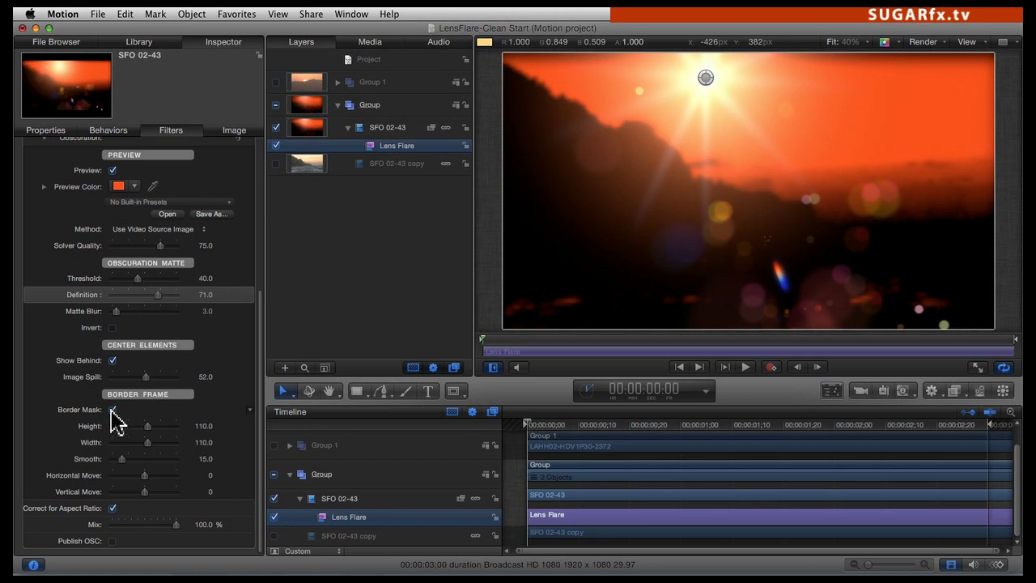
pyautogui.click(113, 410)
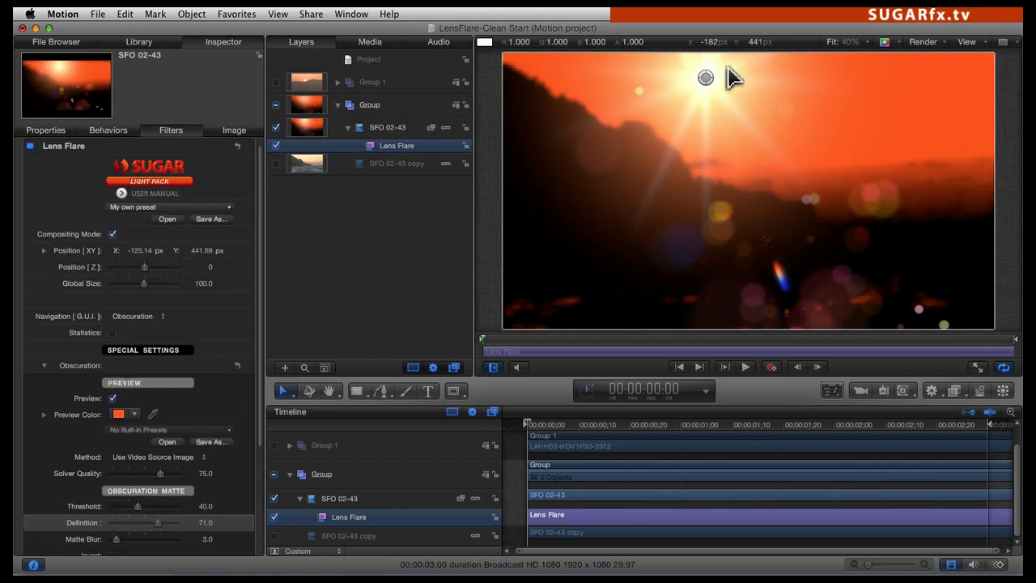
pyautogui.moveTo(705, 78); pyautogui.dragTo(733, 125)
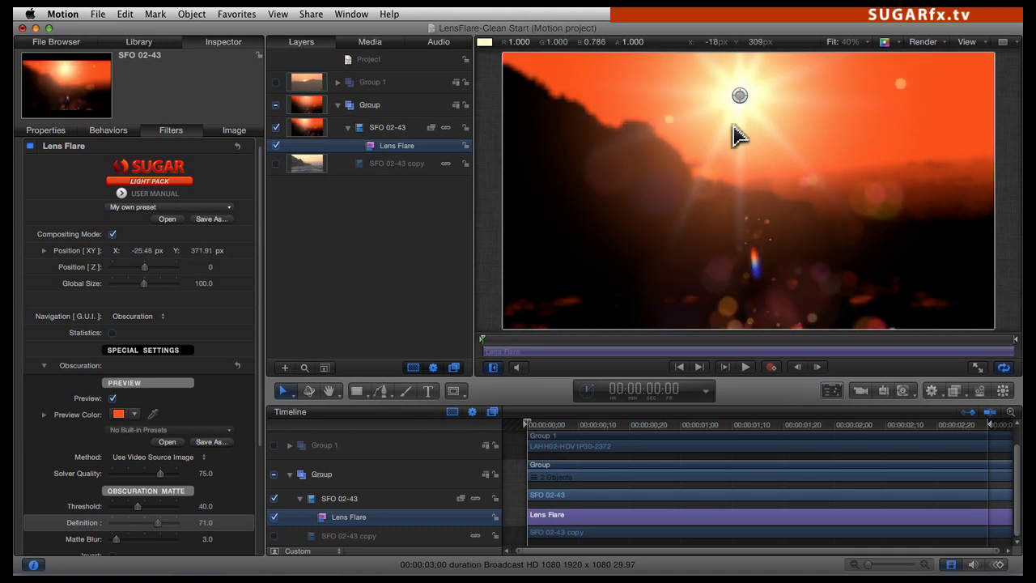
# Step: Show SFO 02-43 copy and test the obscuration by moving the flare along the ridge and down behind the lower headland
pyautogui.scroll(-5, 262, 478)
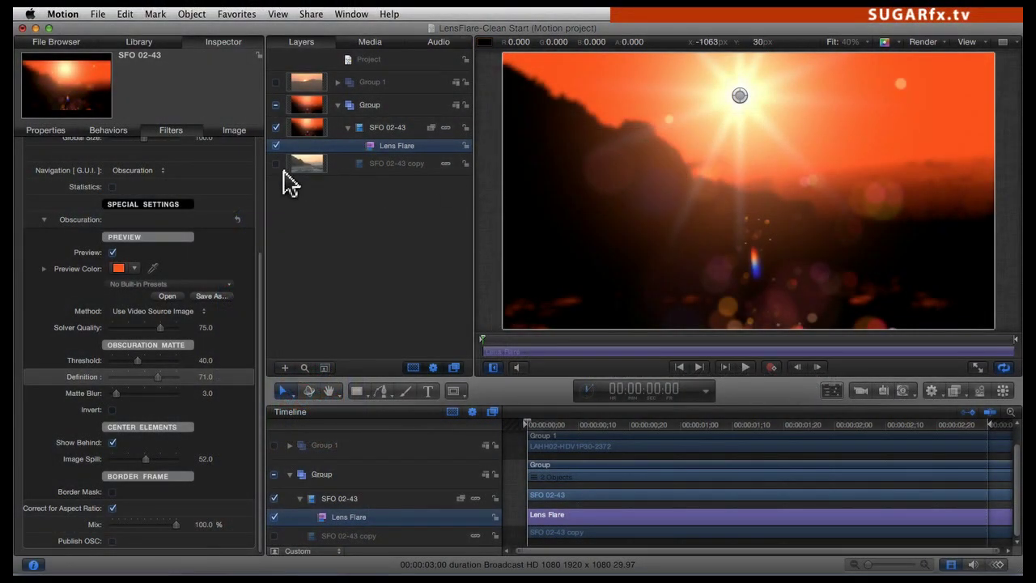
pyautogui.click(276, 165)
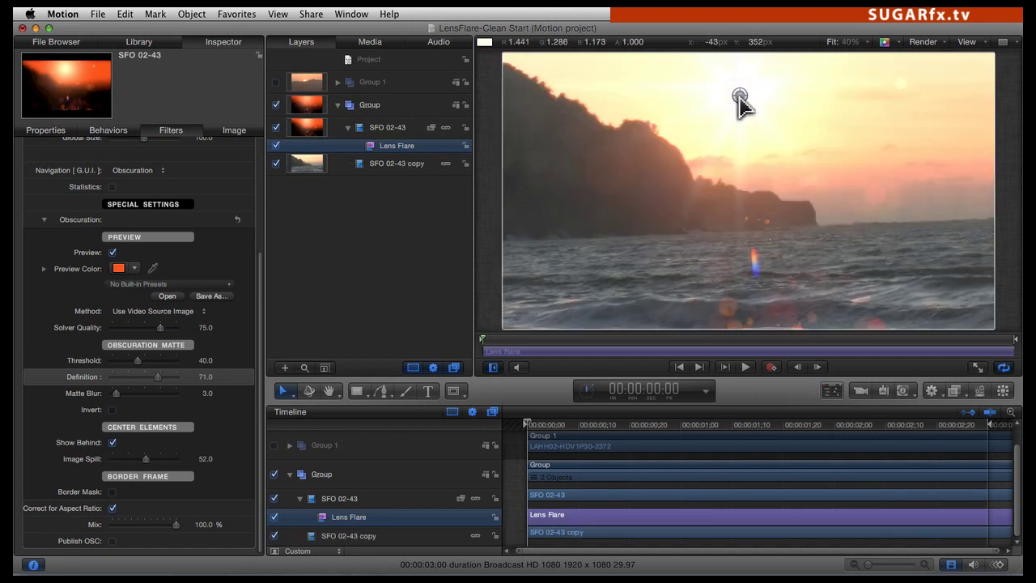
pyautogui.click(609, 102)
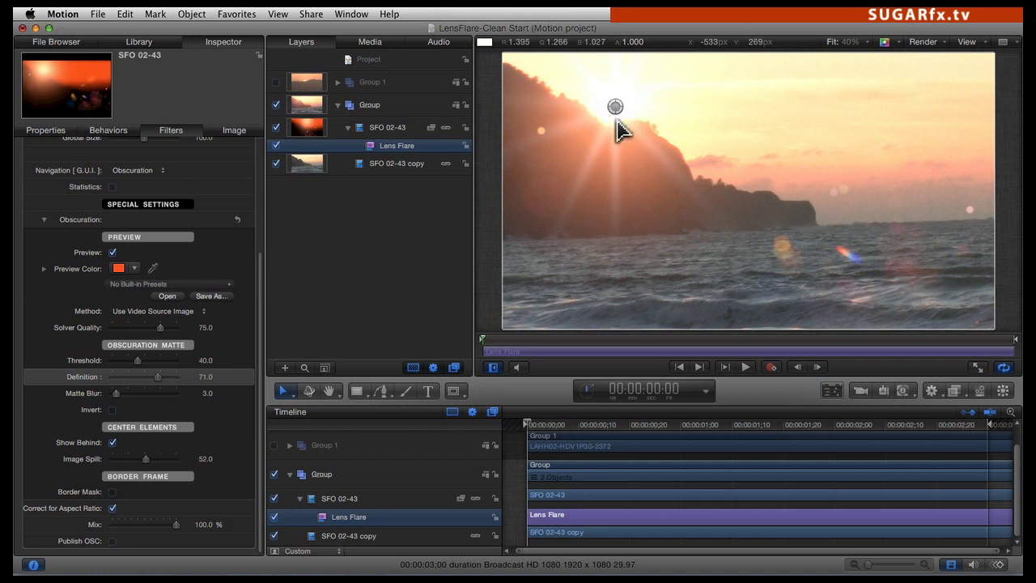
pyautogui.moveTo(615, 106); pyautogui.dragTo(623, 135)
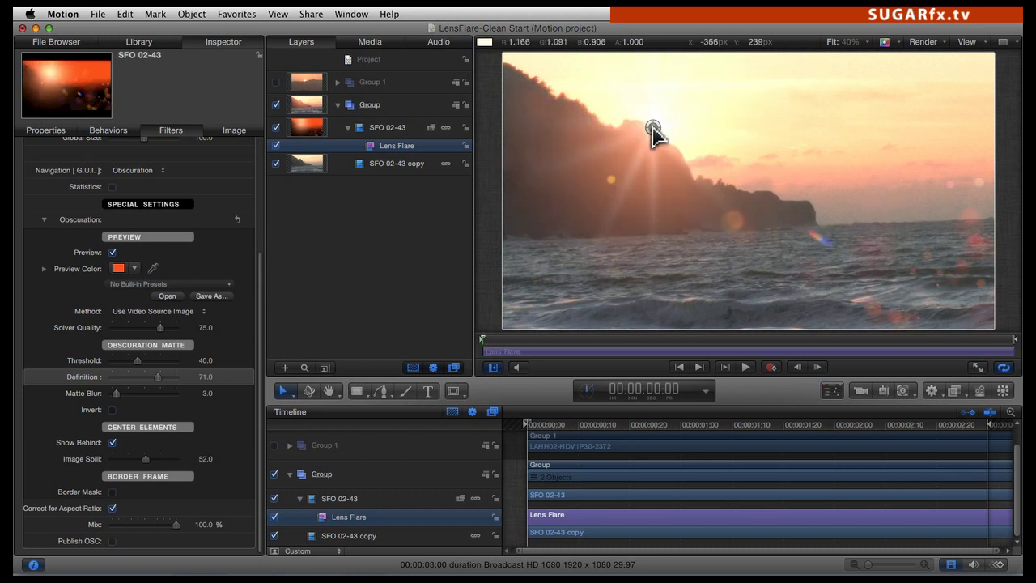
pyautogui.moveTo(656, 130); pyautogui.dragTo(713, 199)
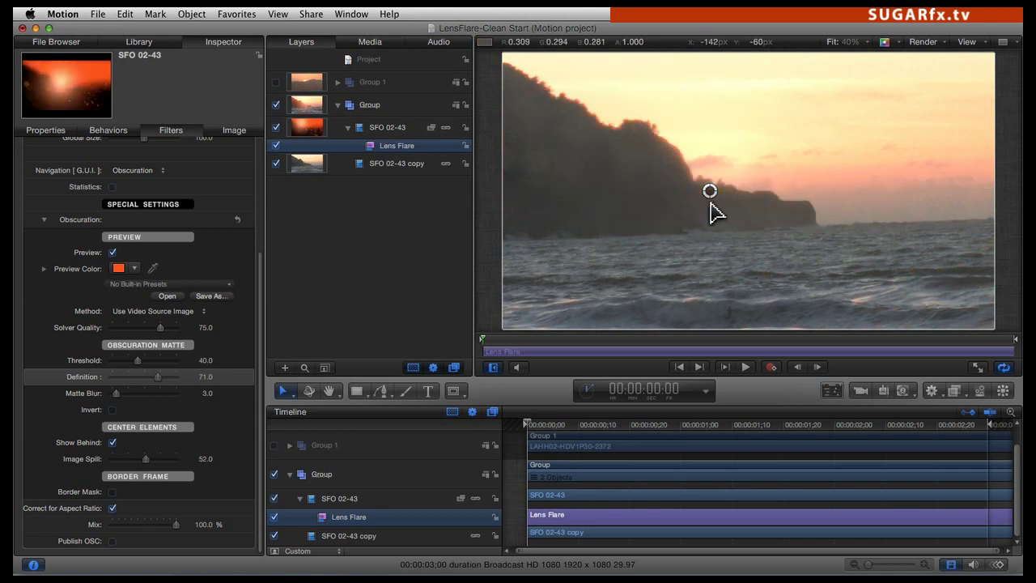